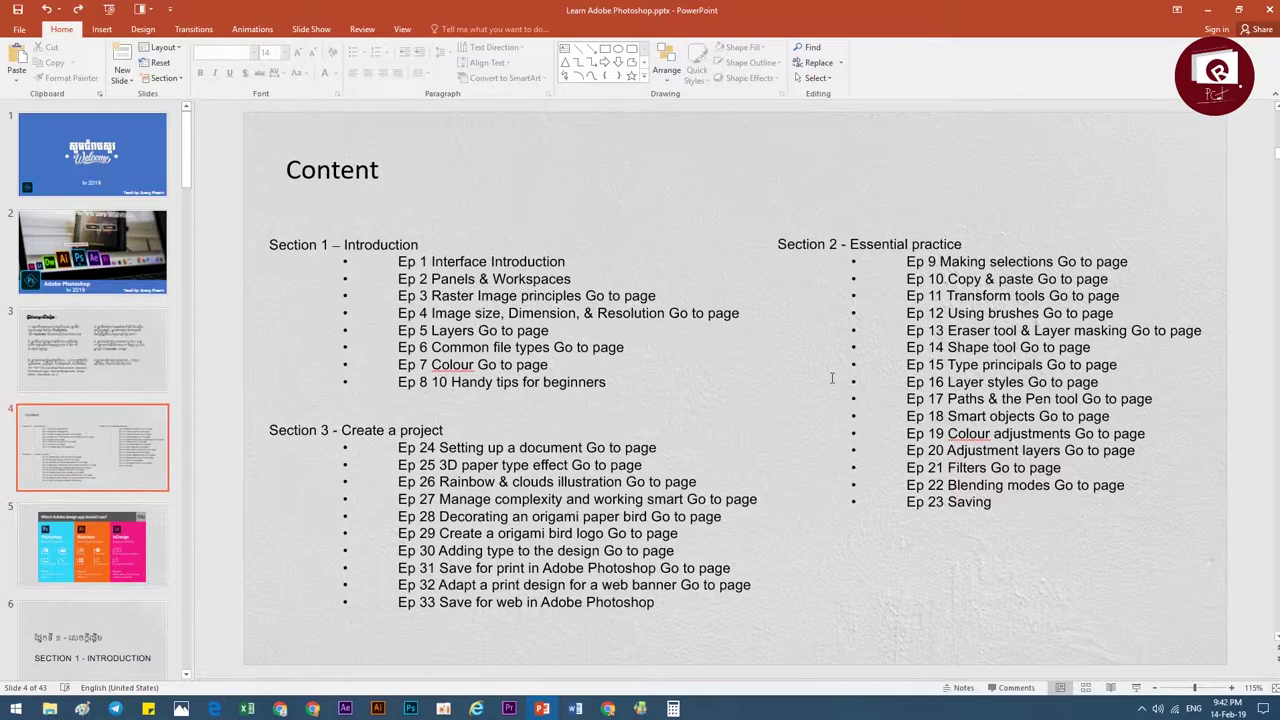
- Place the cursor after 'selections' in the Ep 9 line of the Section 2 episode list
left_click(852, 250)
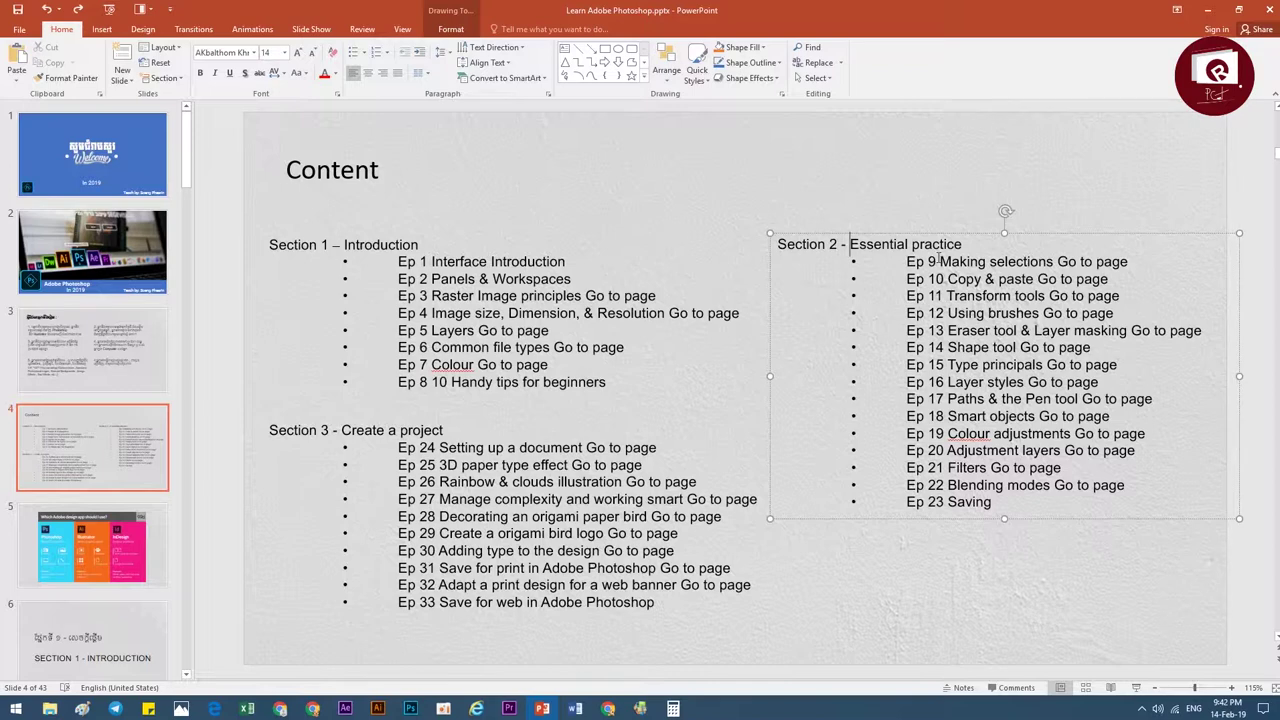
left_click(936, 261)
left_click(1038, 261)
- Scroll the thumbnails down and open slide 15, the Section 2 - Essential Practise title
scroll(149, 278, "down", 3)
scroll(149, 278, "down", 3)
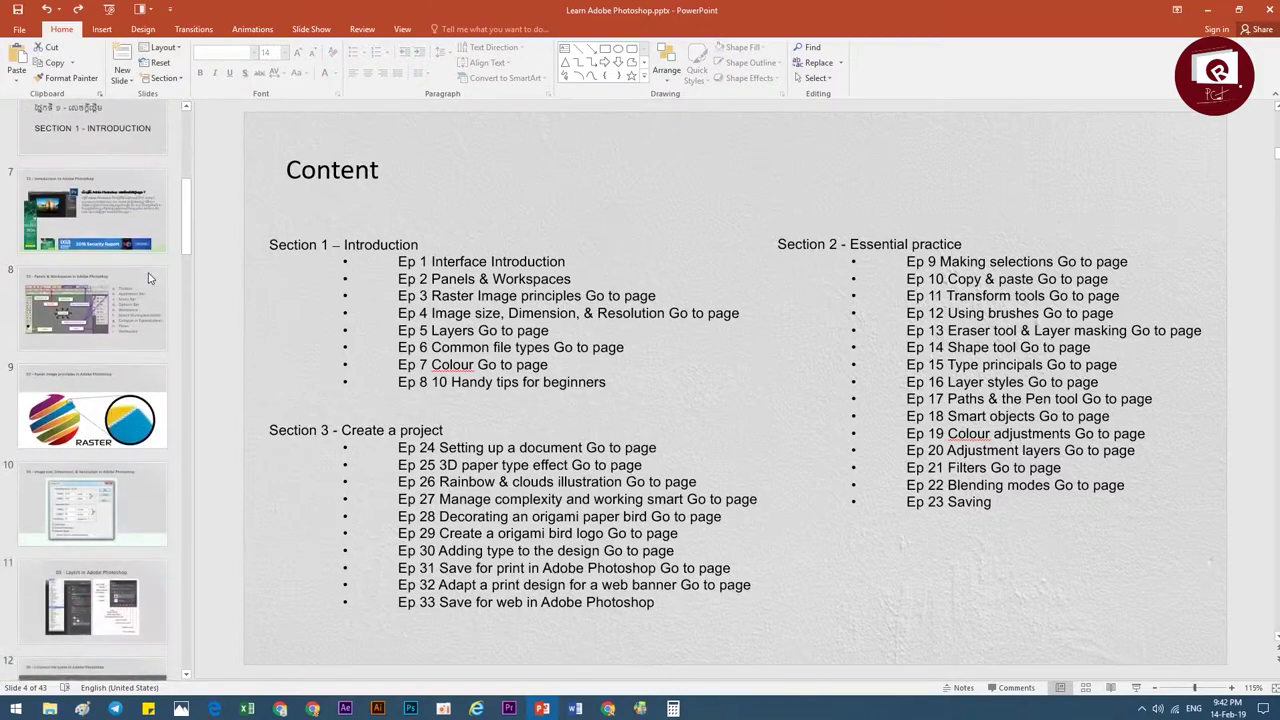
scroll(149, 278, "down", 3)
scroll(149, 278, "down", 3)
scroll(140, 290, "down", 3)
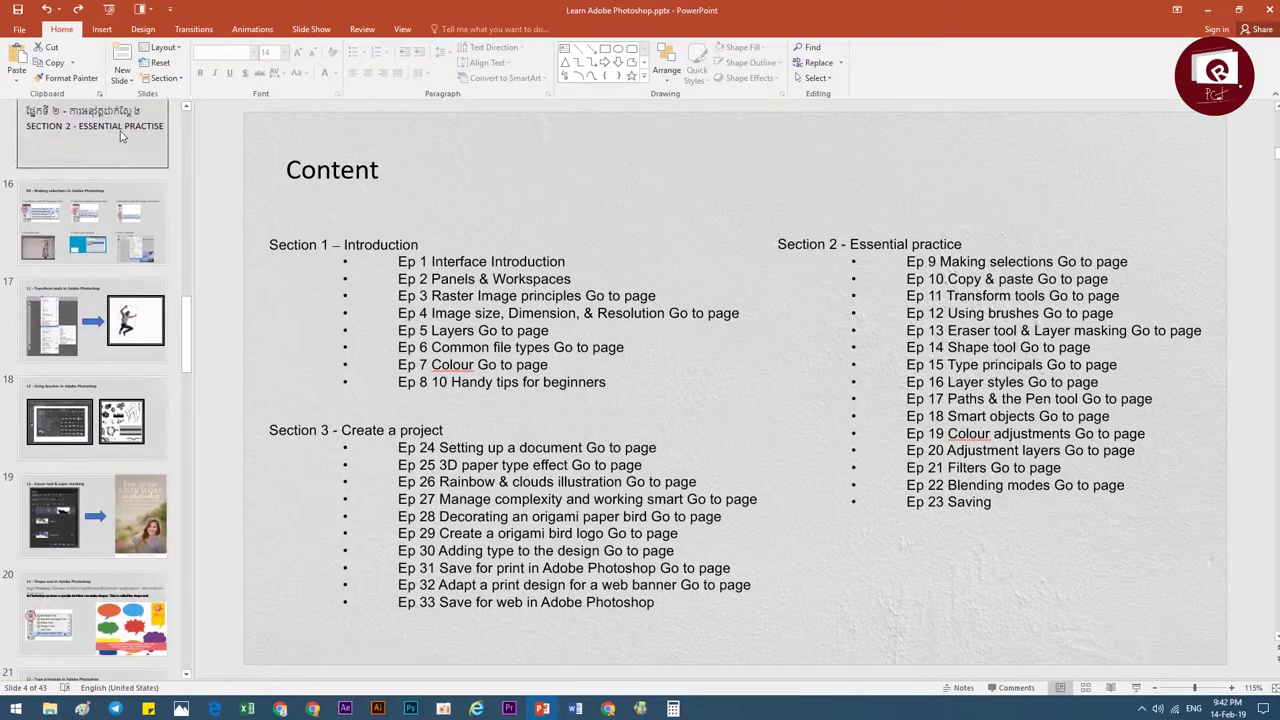
left_click(95, 140)
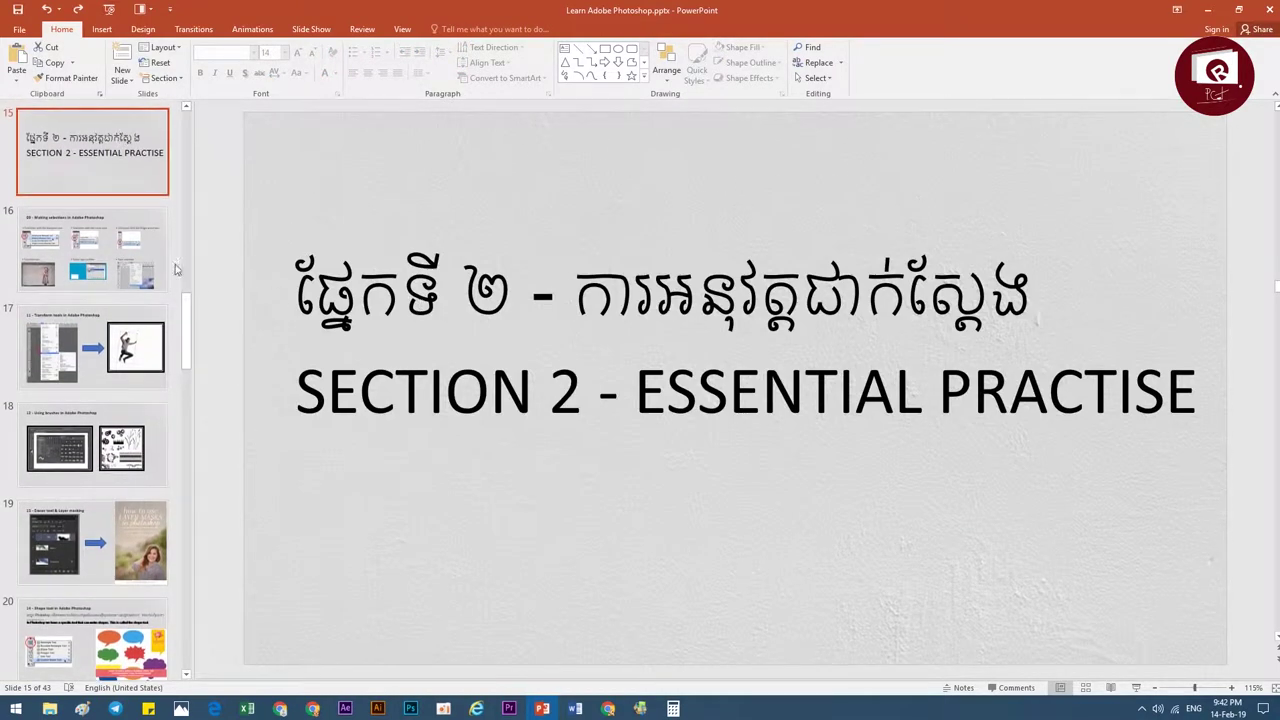
- View slide 16, '09 - Making selections in Adobe Photoshop', then switch to Photoshop
left_click(112, 244)
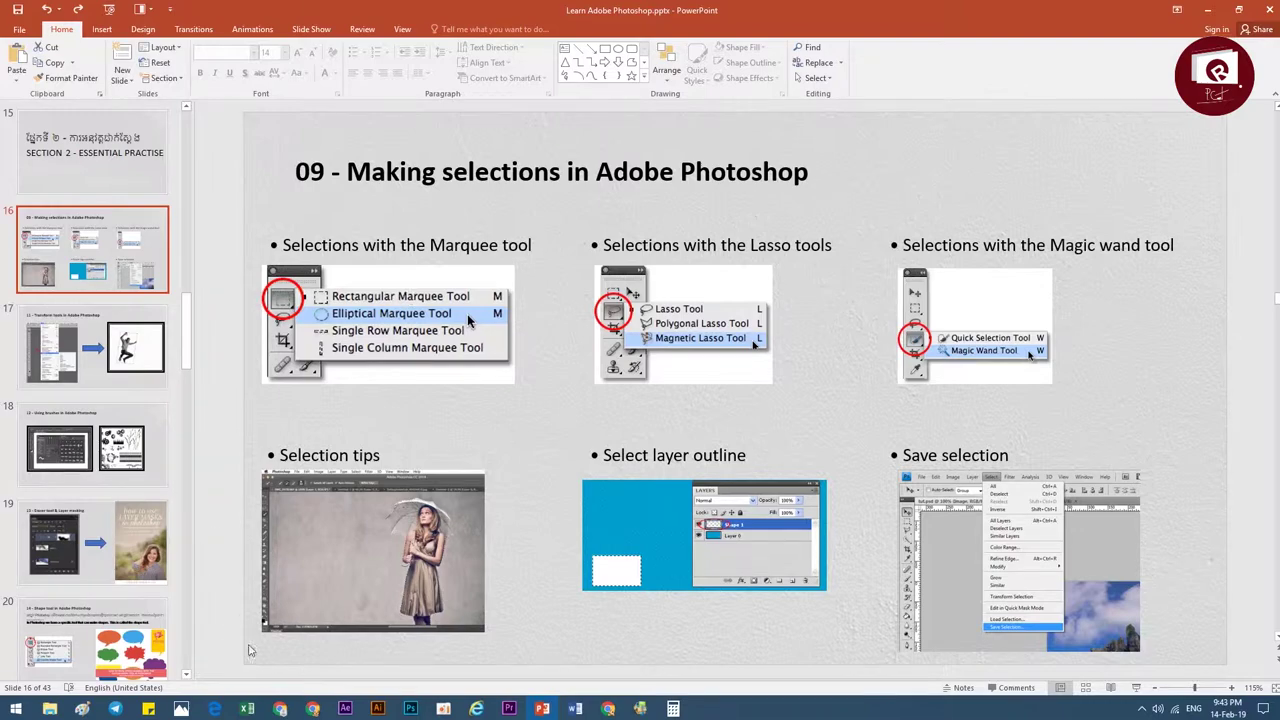
left_click(411, 708)
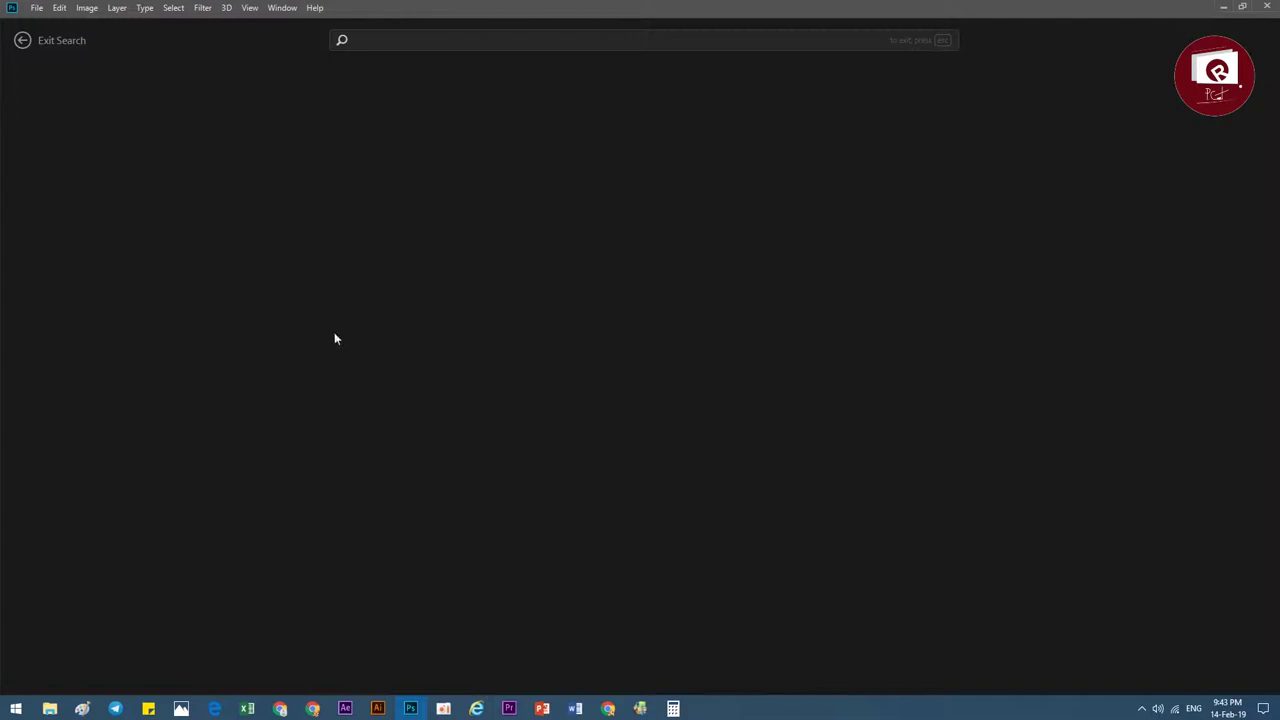
- Start a new document named Section 2, sized 1082 × 173 px
left_click(37, 8)
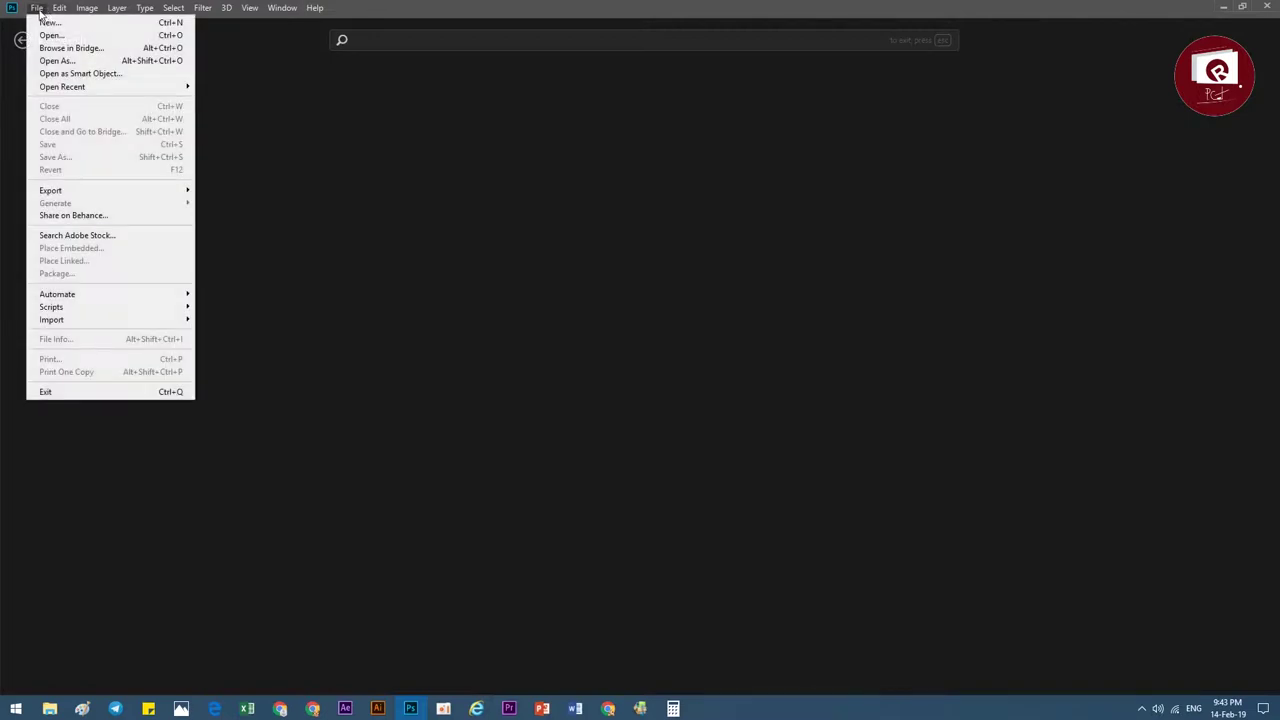
left_click(37, 9)
key("ctrl+n")
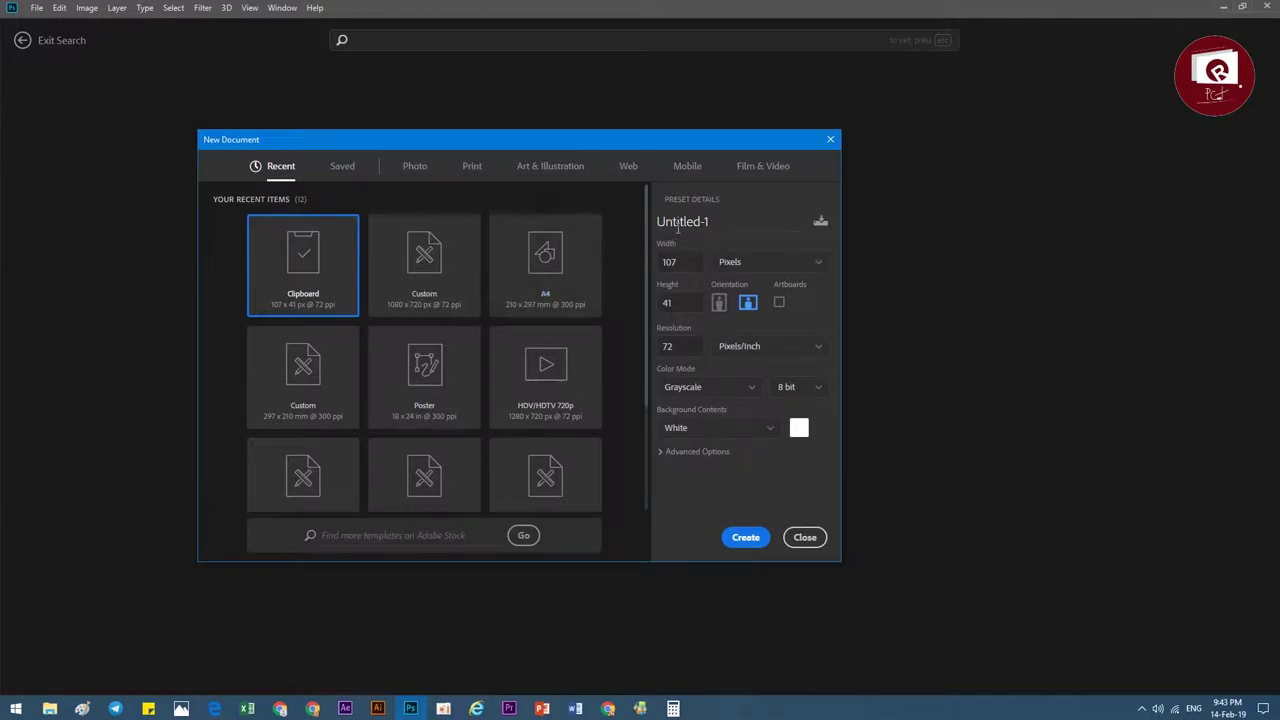
left_click(711, 222)
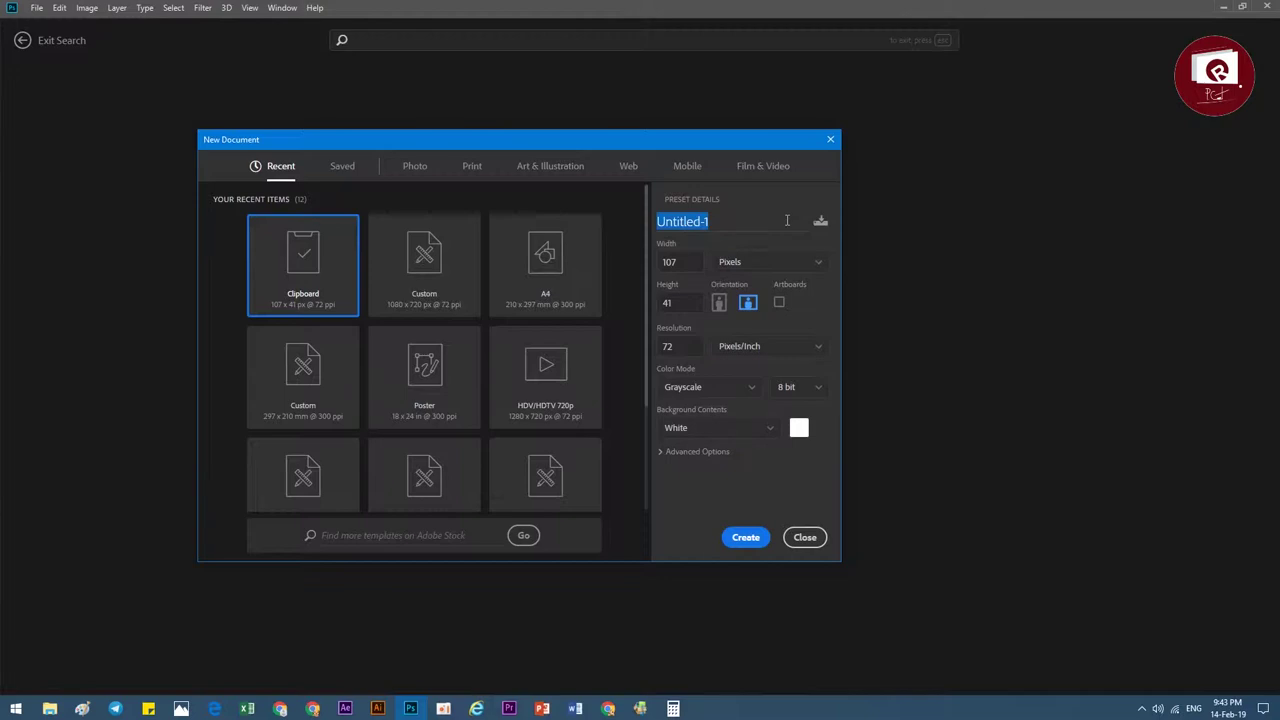
type("Se")
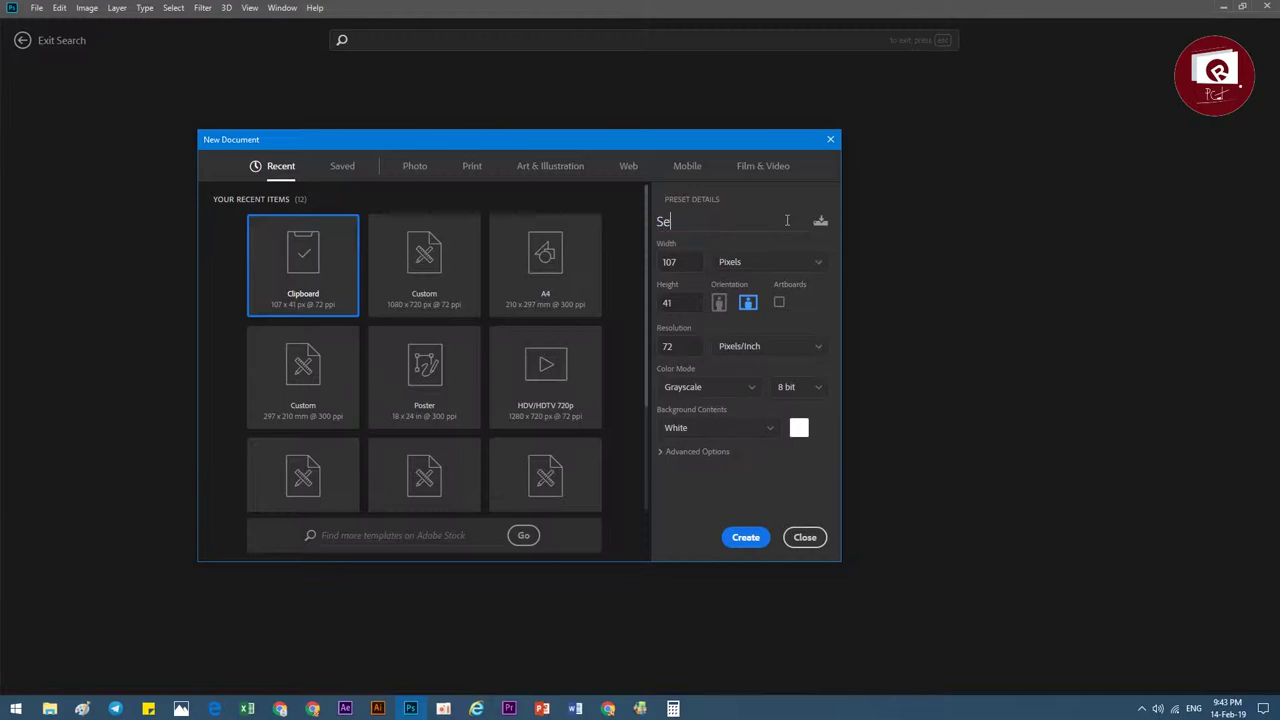
type("ction")
type(" 2")
key("Tab")
type("19")
key("BackSpace")
type("0")
type("82")
key("Tab")
type("173")
key("Tab")
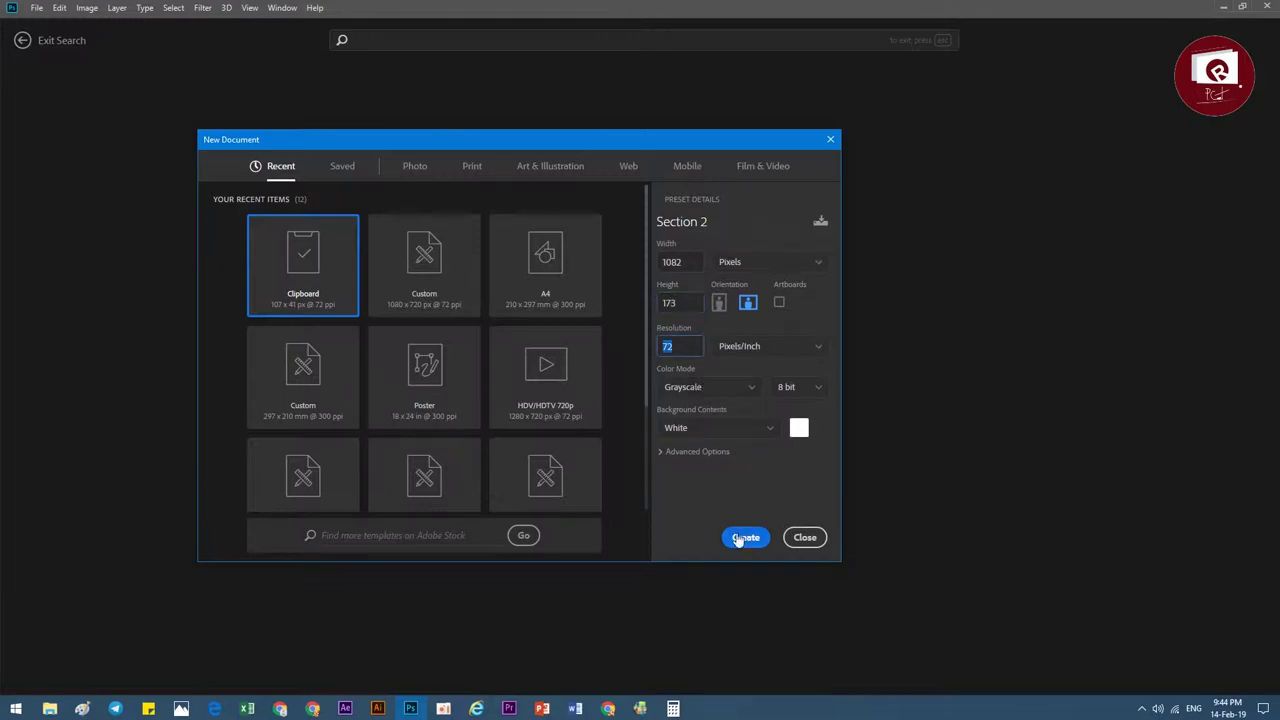
- Choose RGB Color, 8 bit and a White background, and create the document
left_click(746, 393)
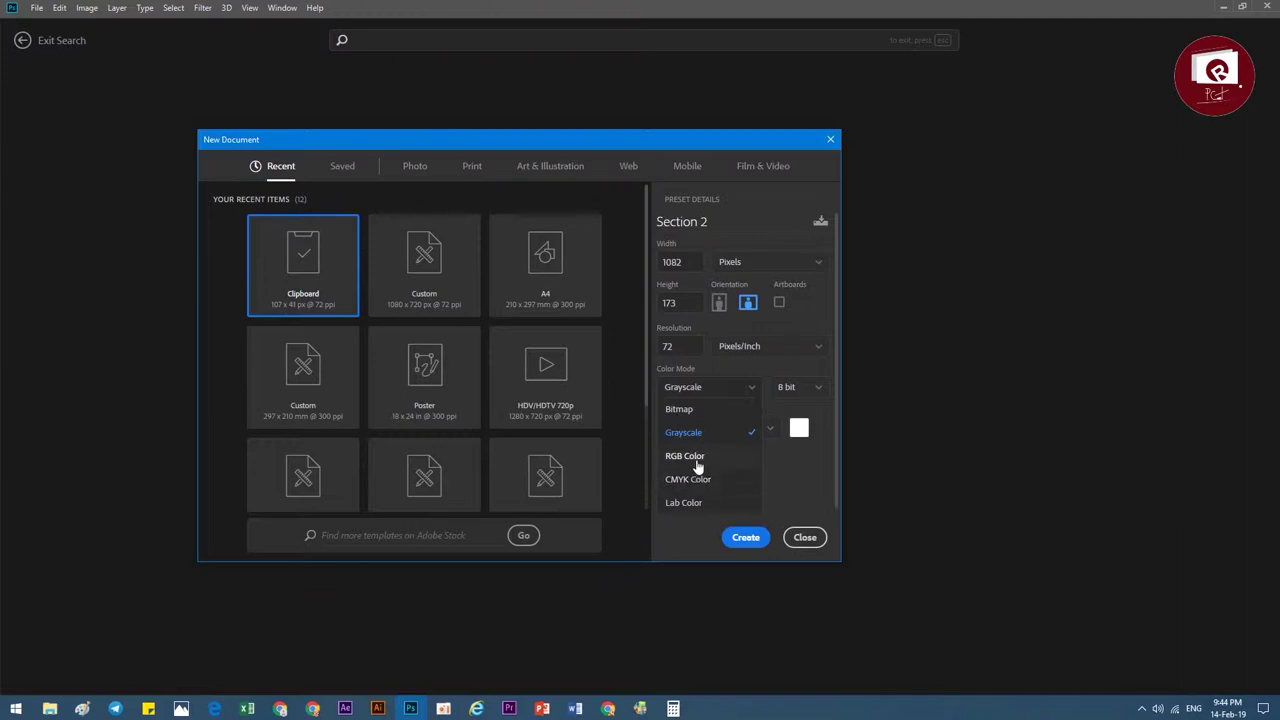
left_click(697, 460)
left_click(782, 395)
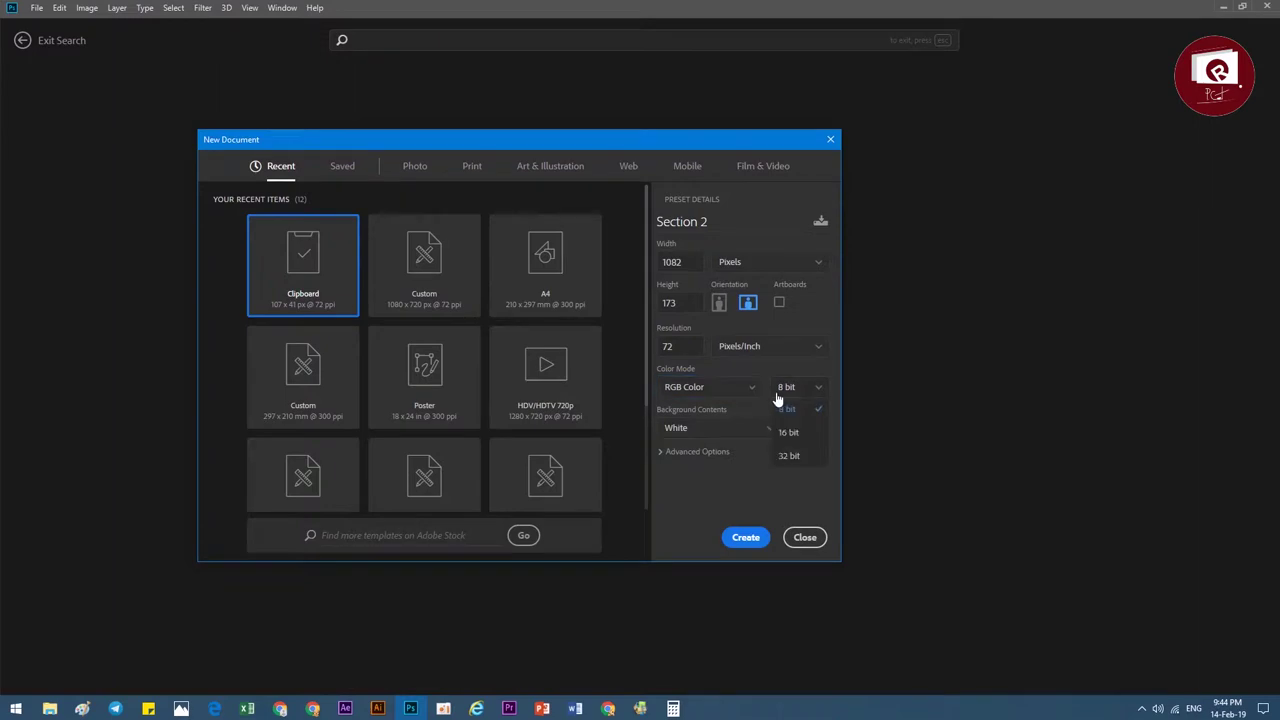
left_click(788, 405)
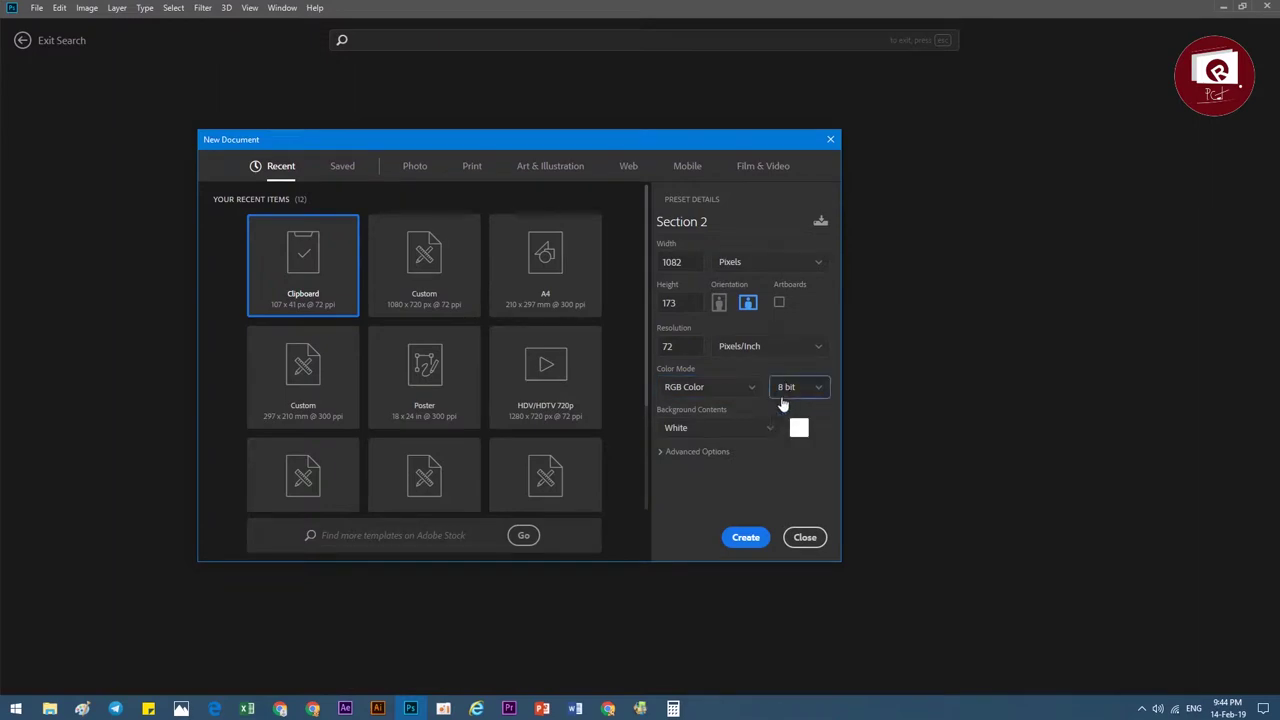
left_click(726, 432)
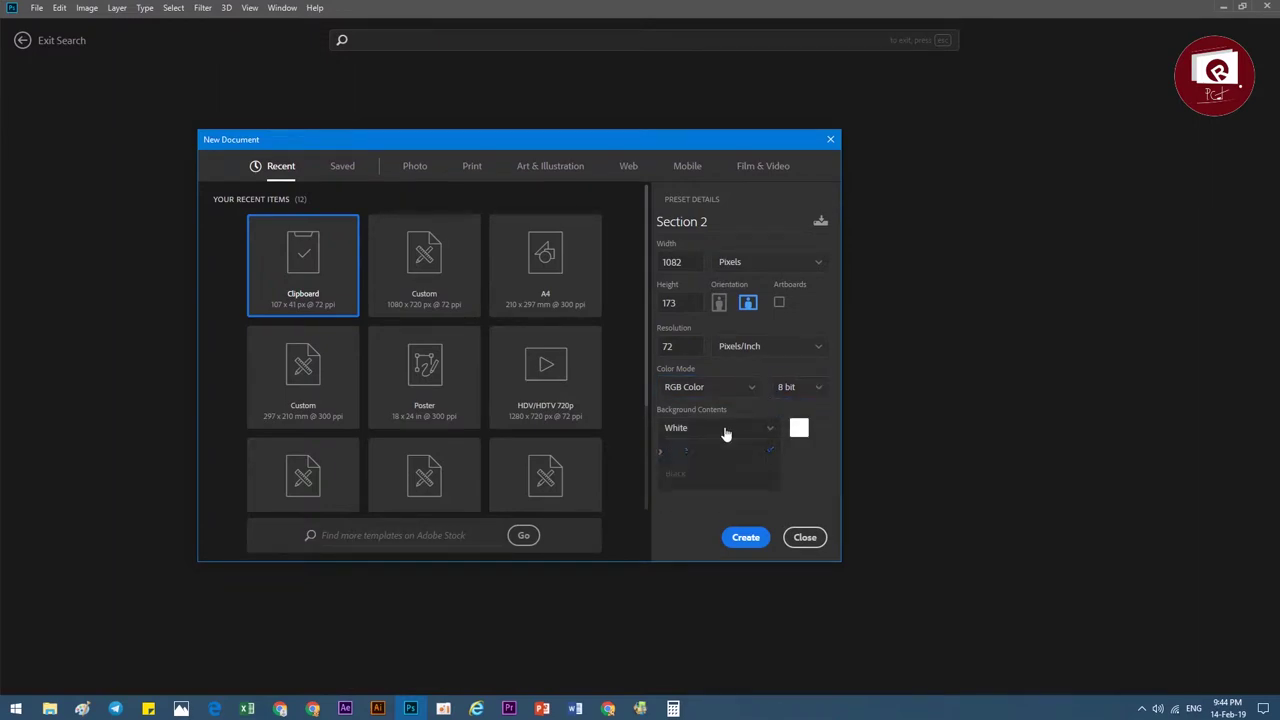
left_click(724, 433)
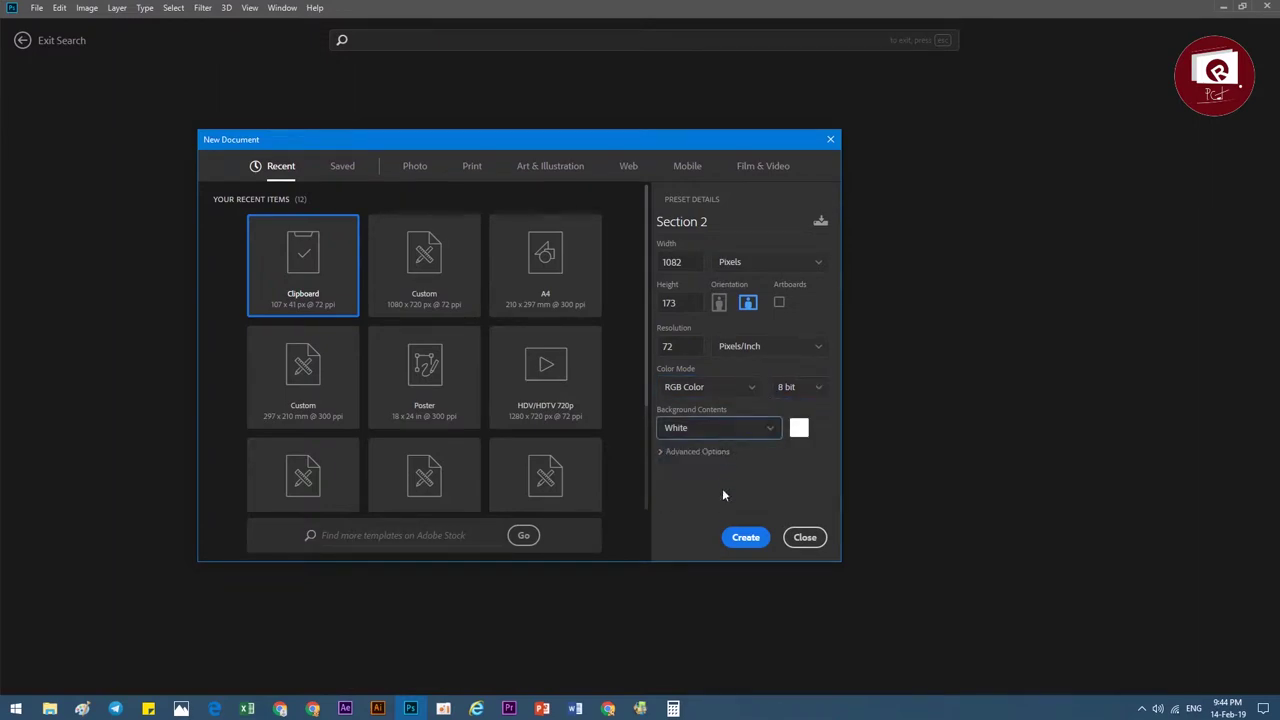
left_click(744, 539)
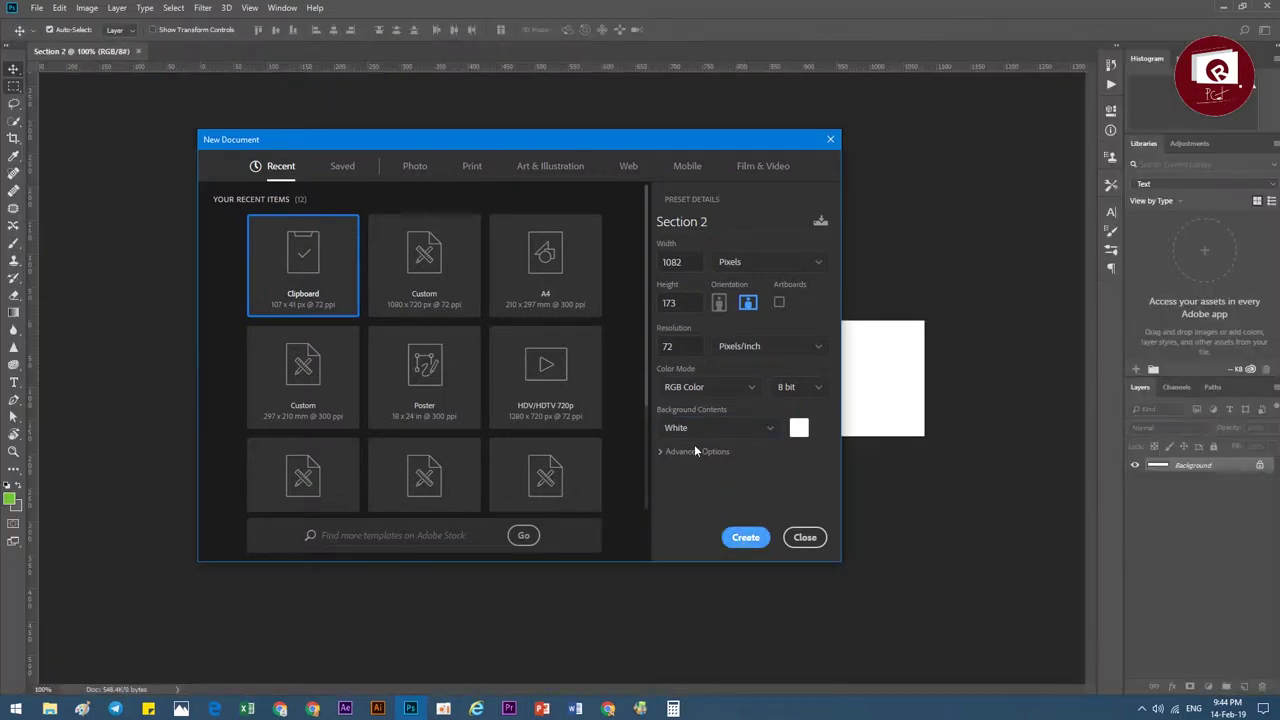
- Extend the canvas upward with the Crop tool, dragging the top edge well above the image
scroll(603, 366, "down", 1)
scroll(603, 366, "up", 2)
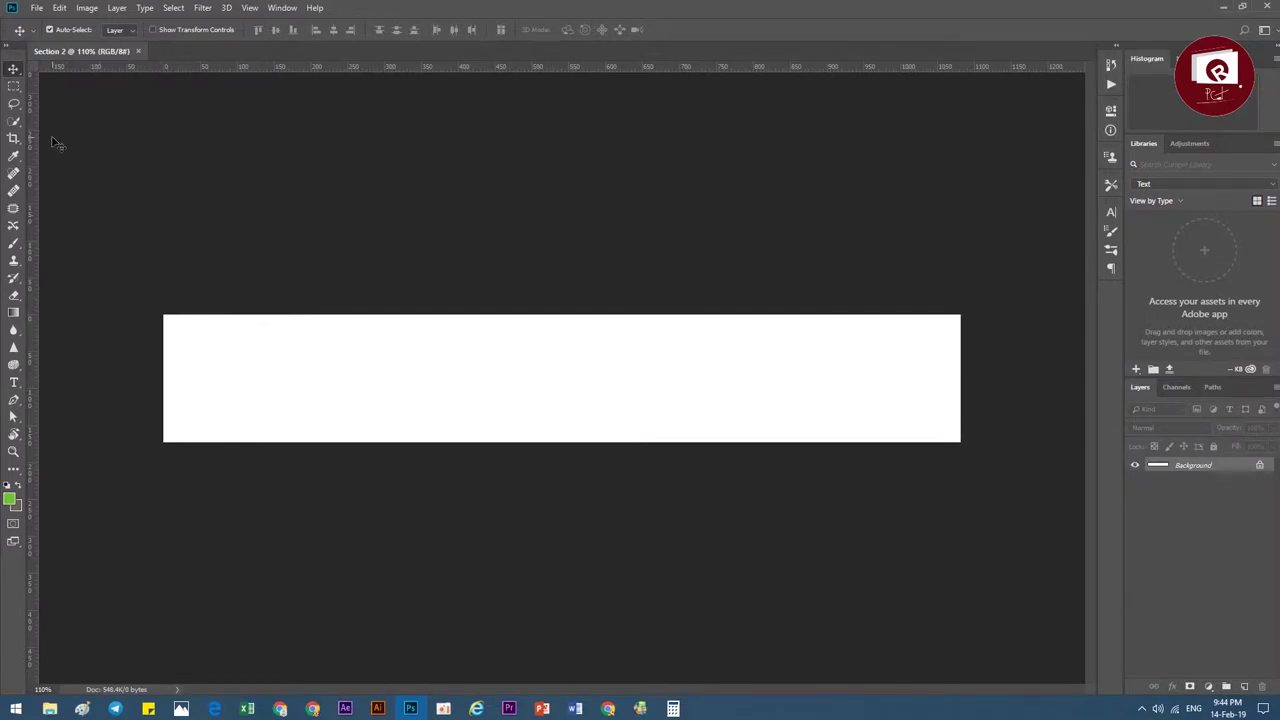
key("c")
left_click(562, 316)
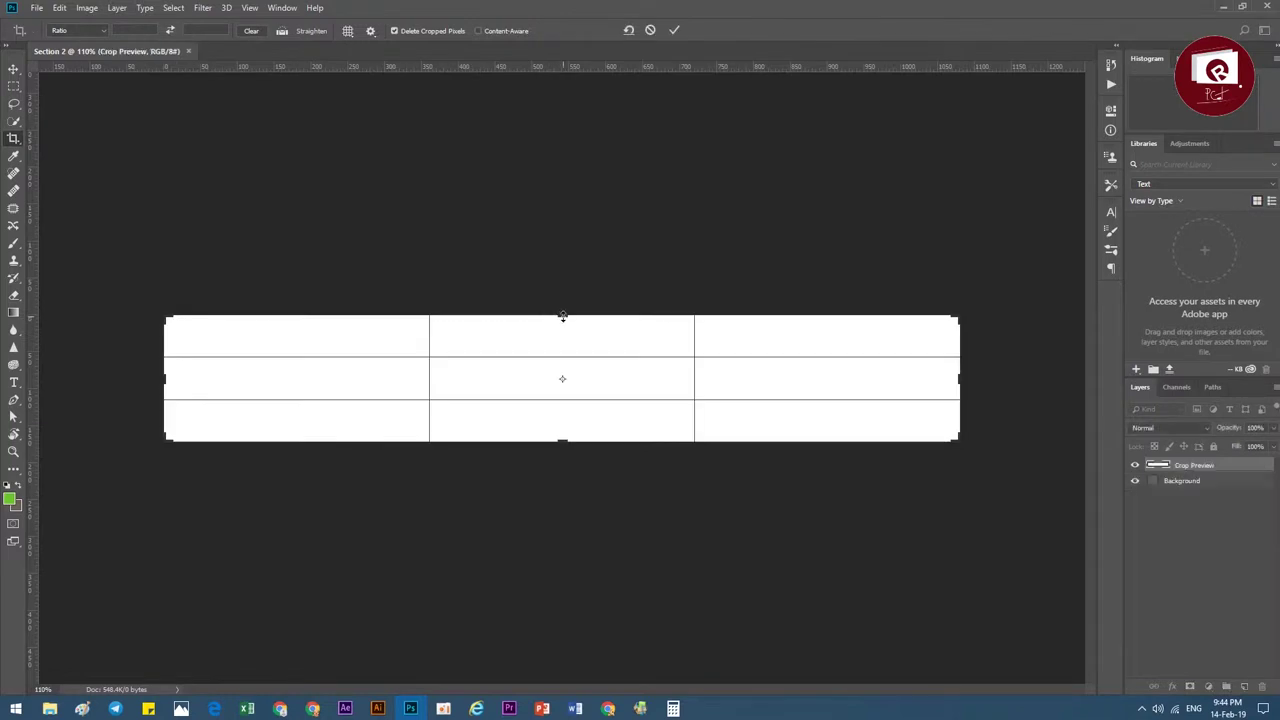
left_click_drag(562, 316, 562, 128)
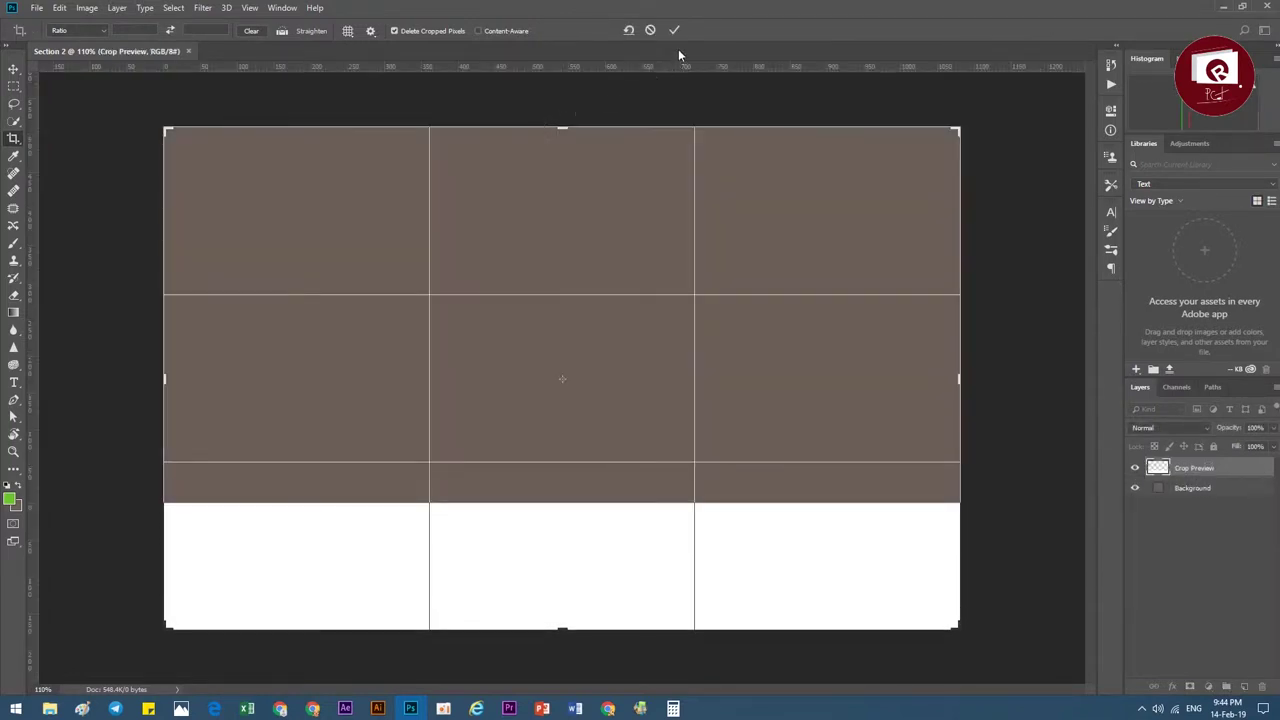
left_click(674, 30)
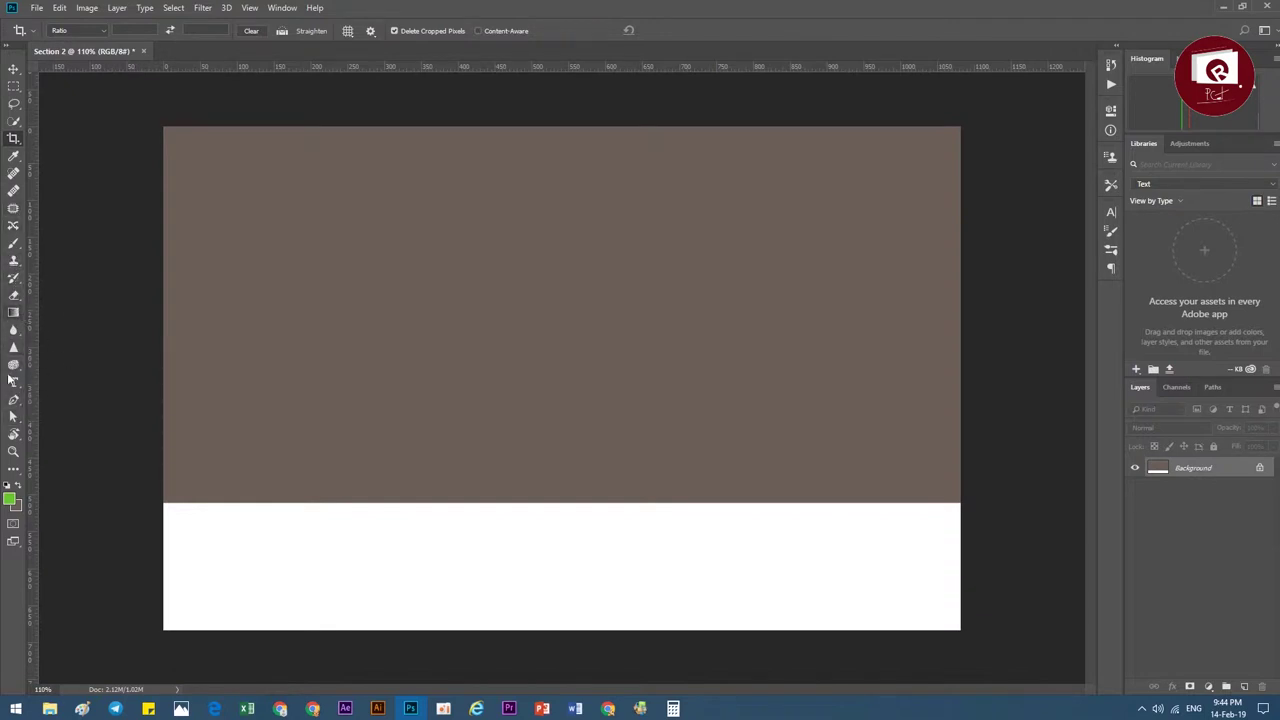
left_click(14, 435)
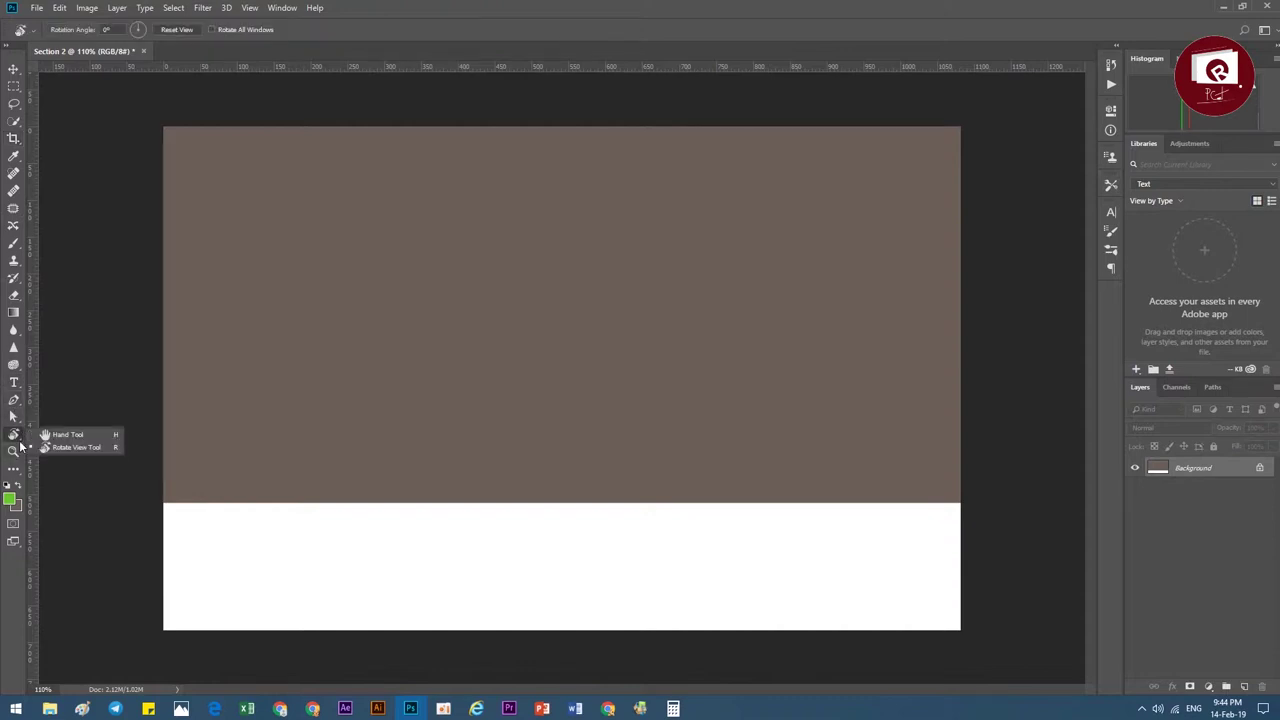
left_click(14, 468)
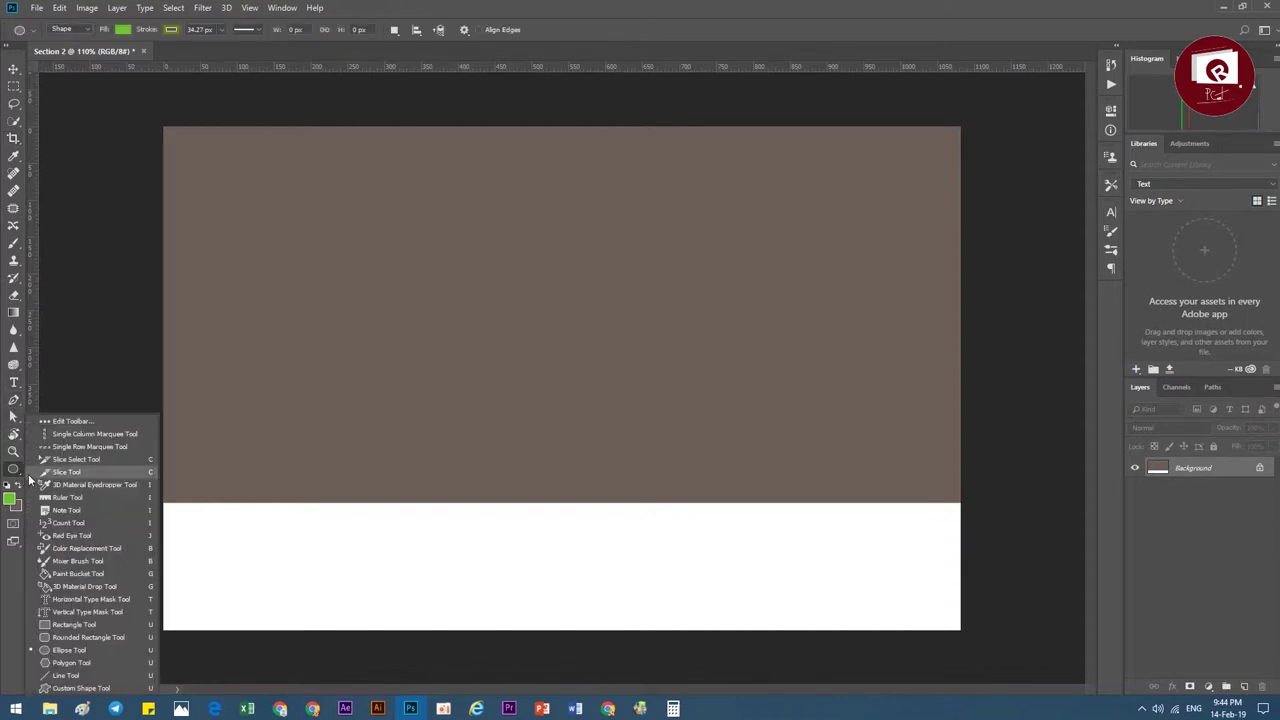
left_click(11, 473)
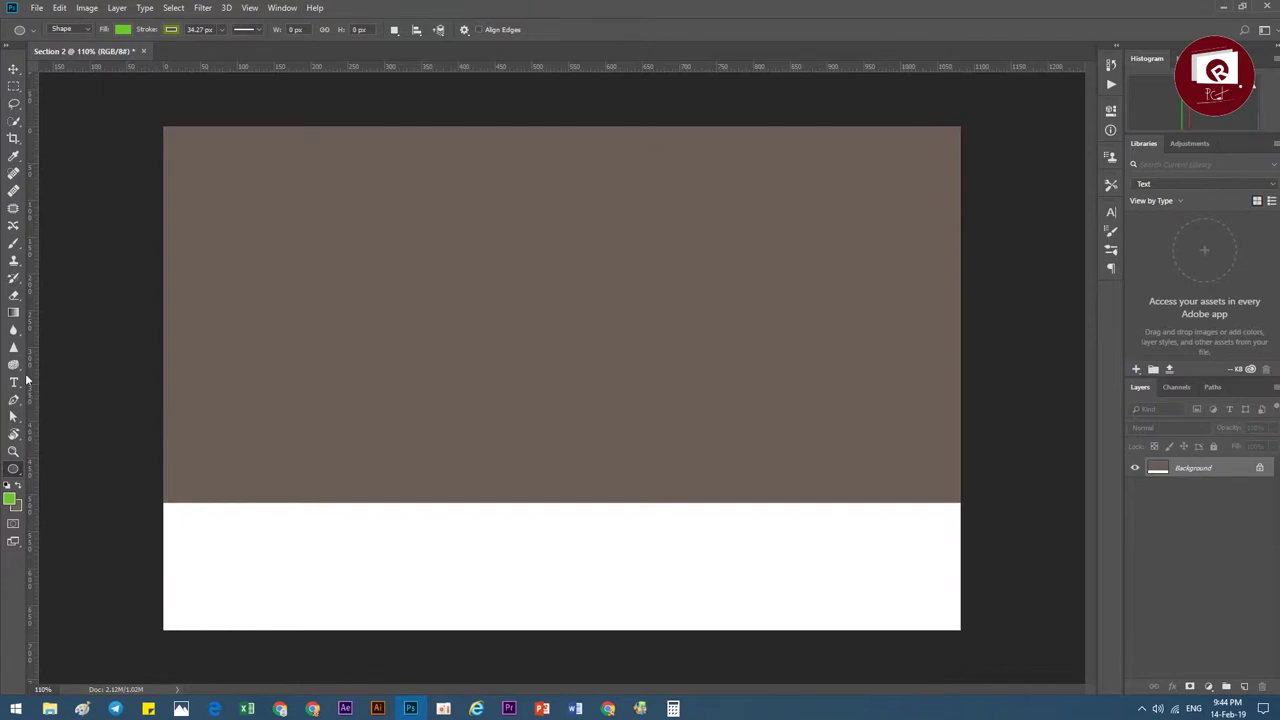
left_click(15, 264)
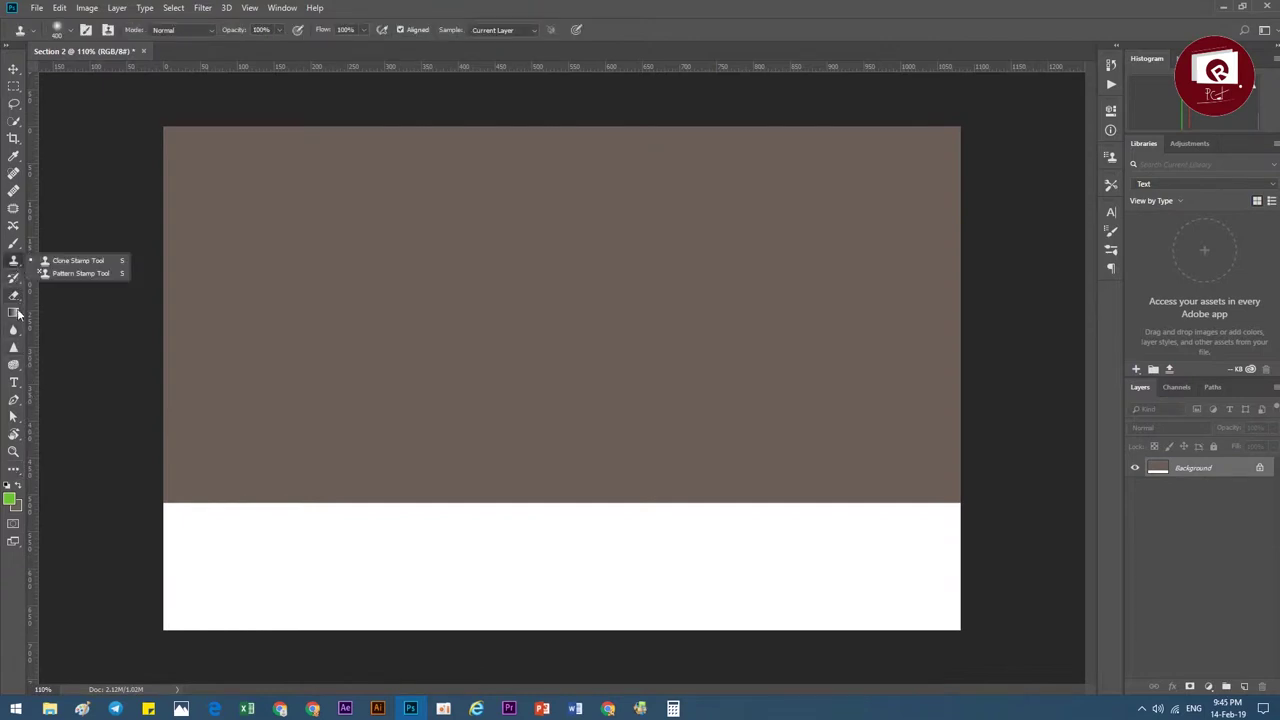
left_click(19, 335)
left_click(19, 250)
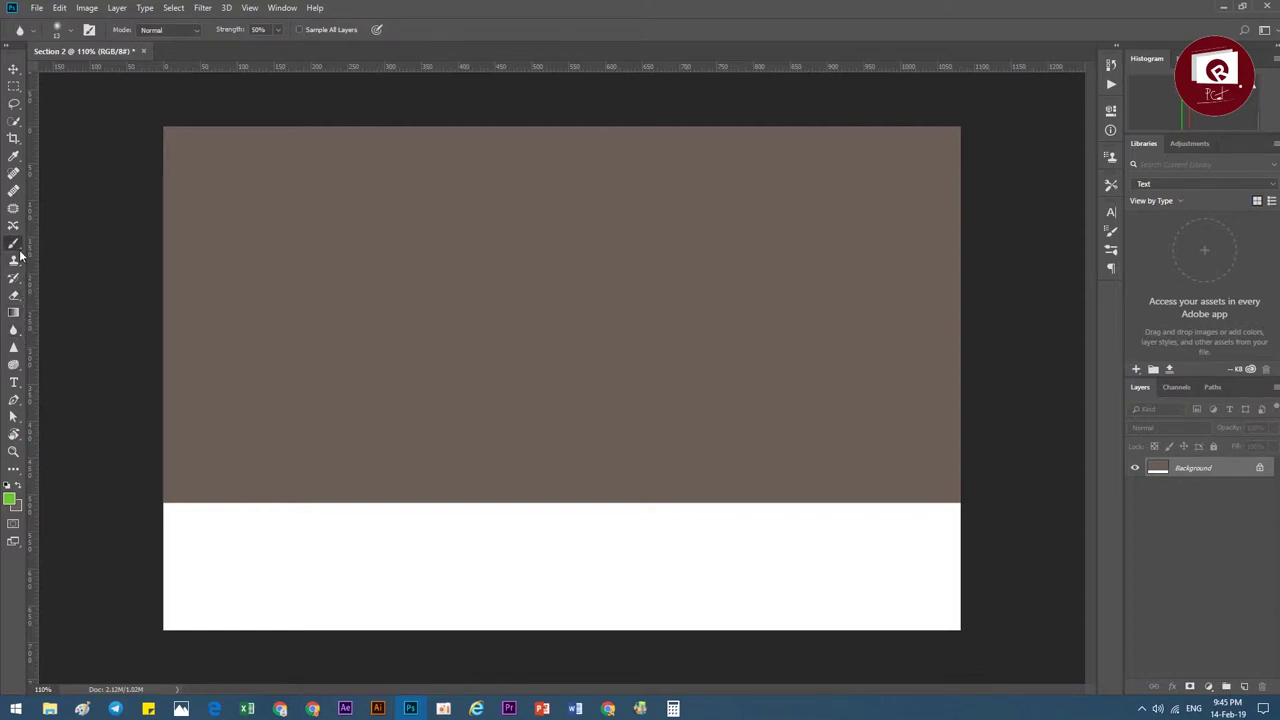
left_click(15, 264)
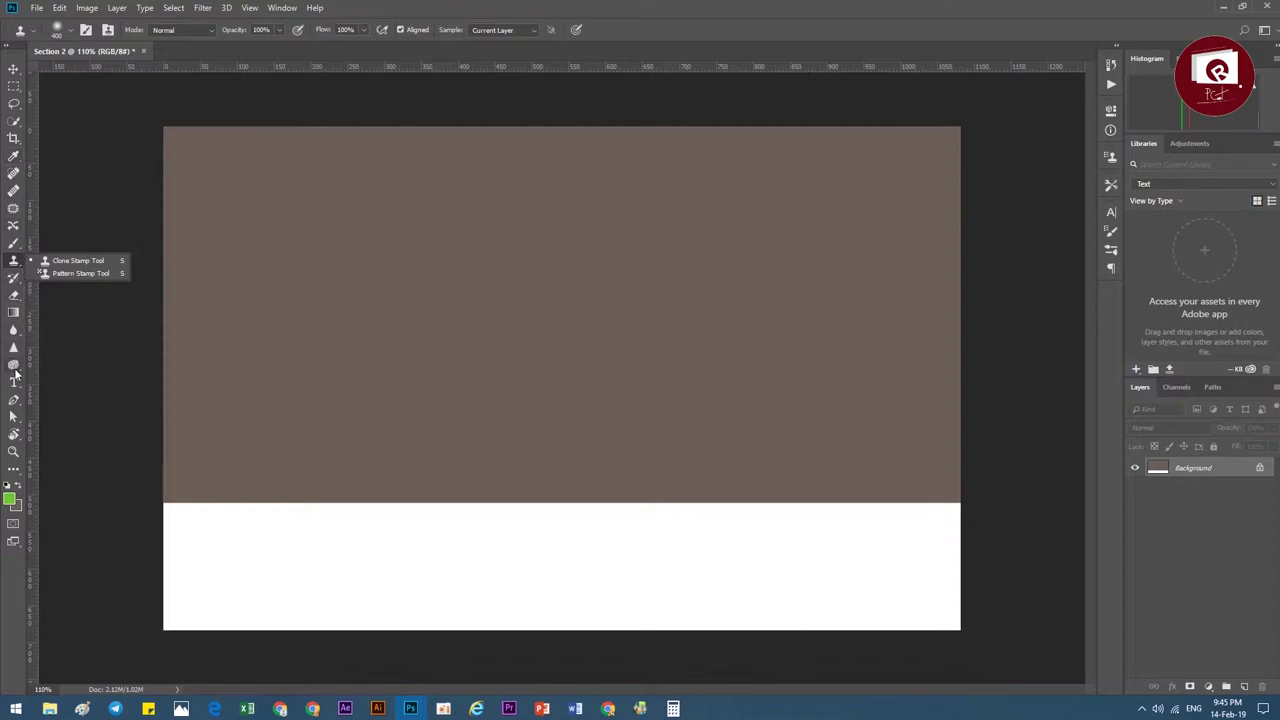
left_click(16, 368)
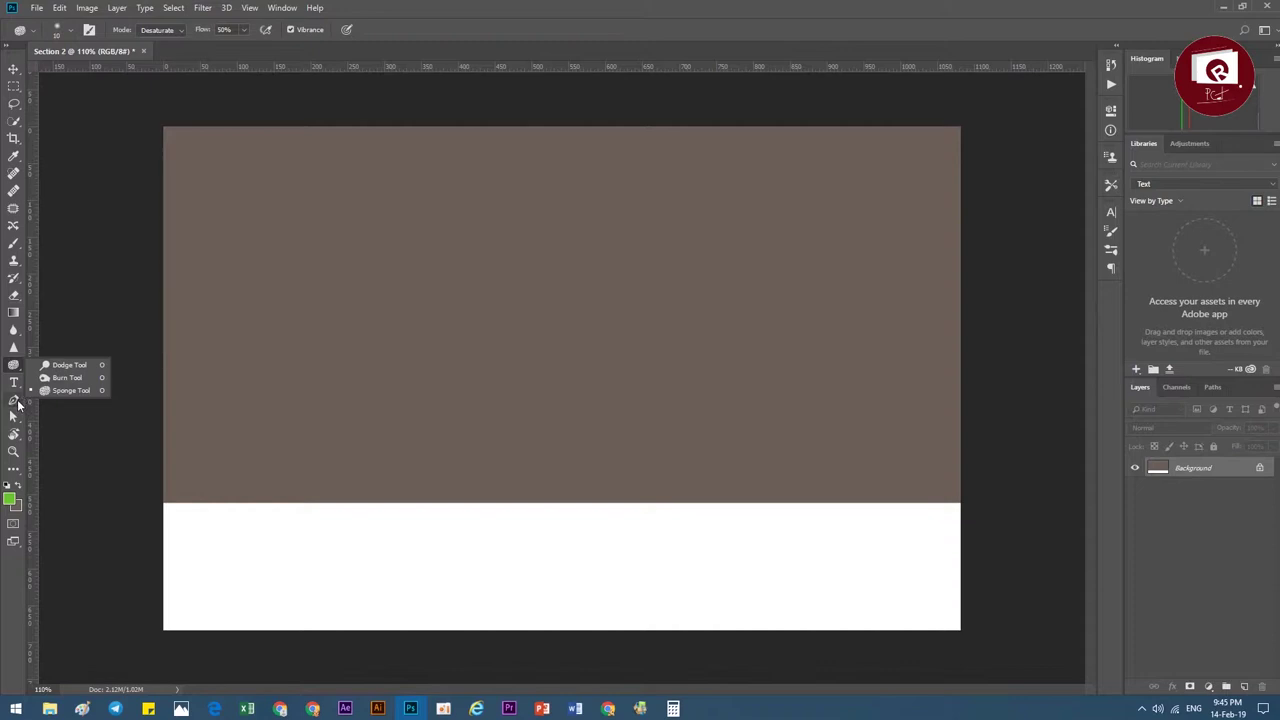
left_click(16, 401)
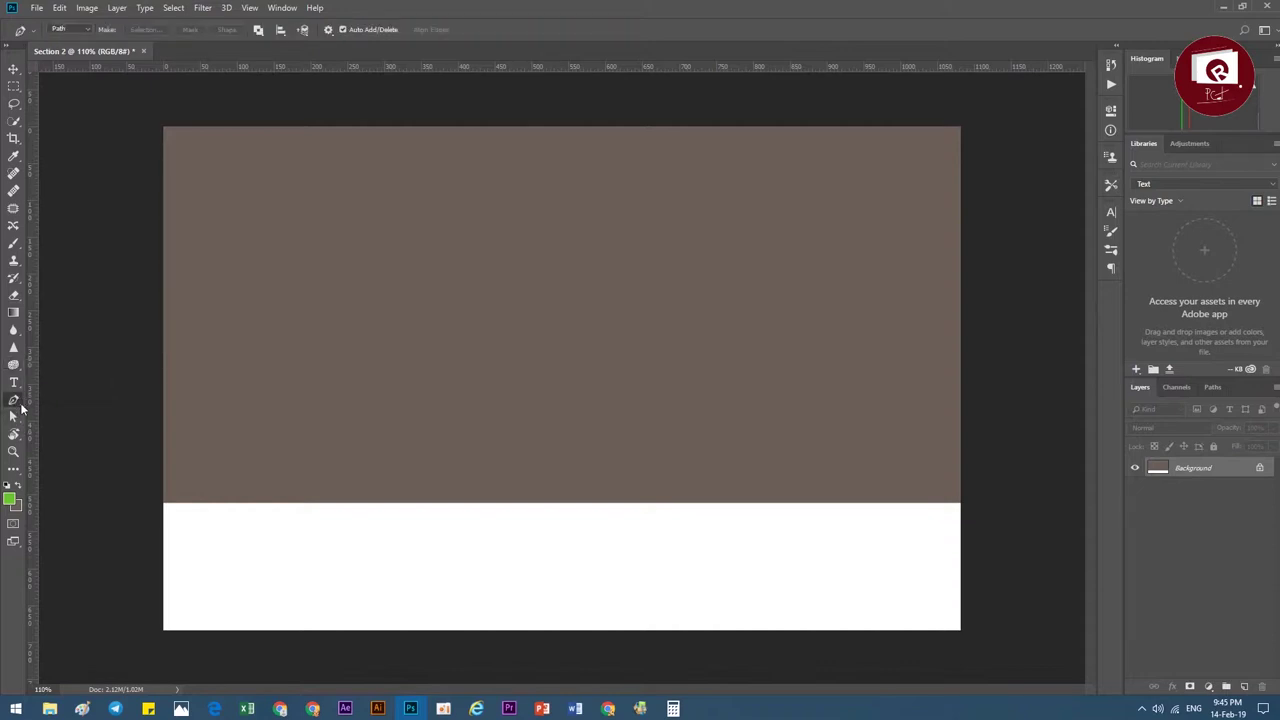
right_click(20, 408)
left_click(15, 466)
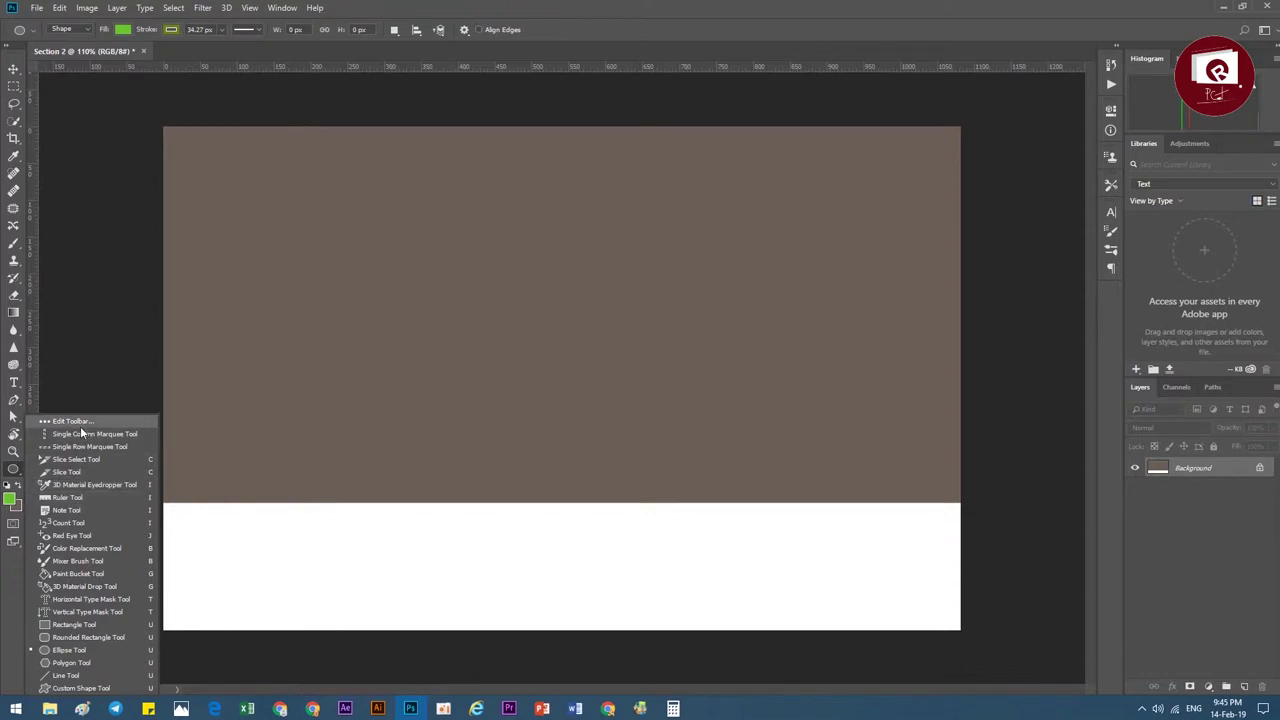
left_click(76, 422)
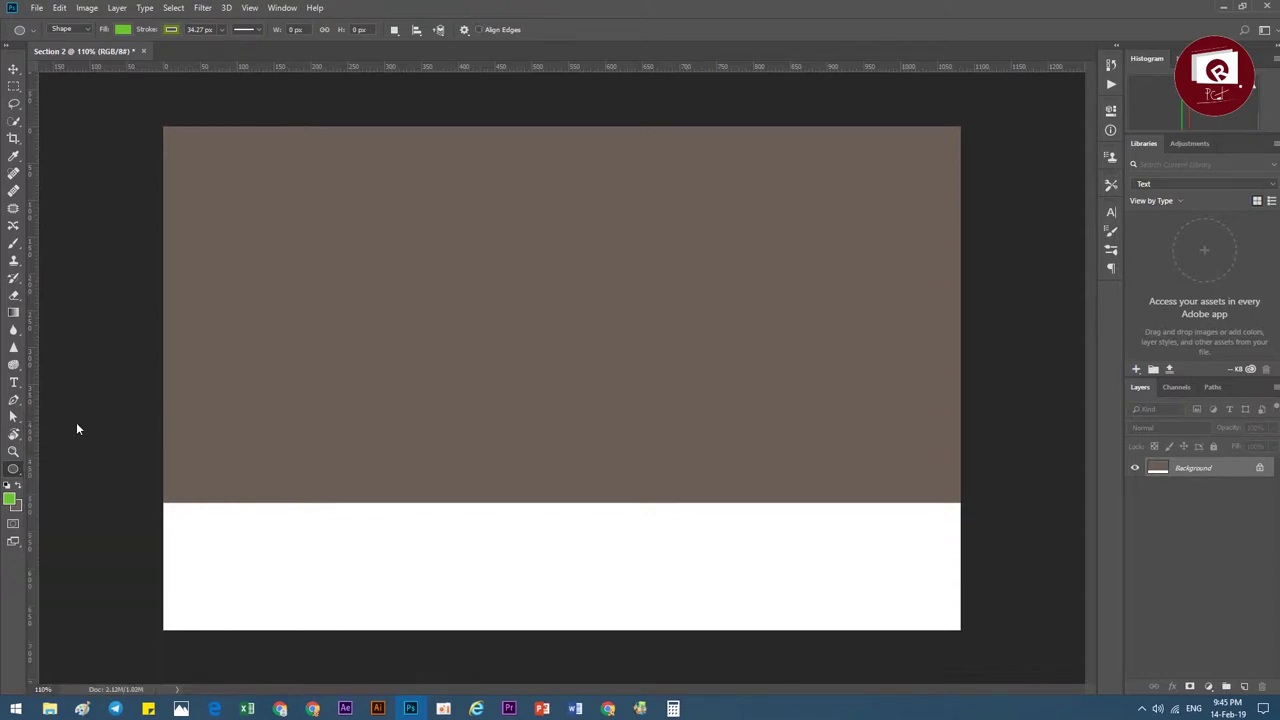
scroll(581, 274, "down", 2)
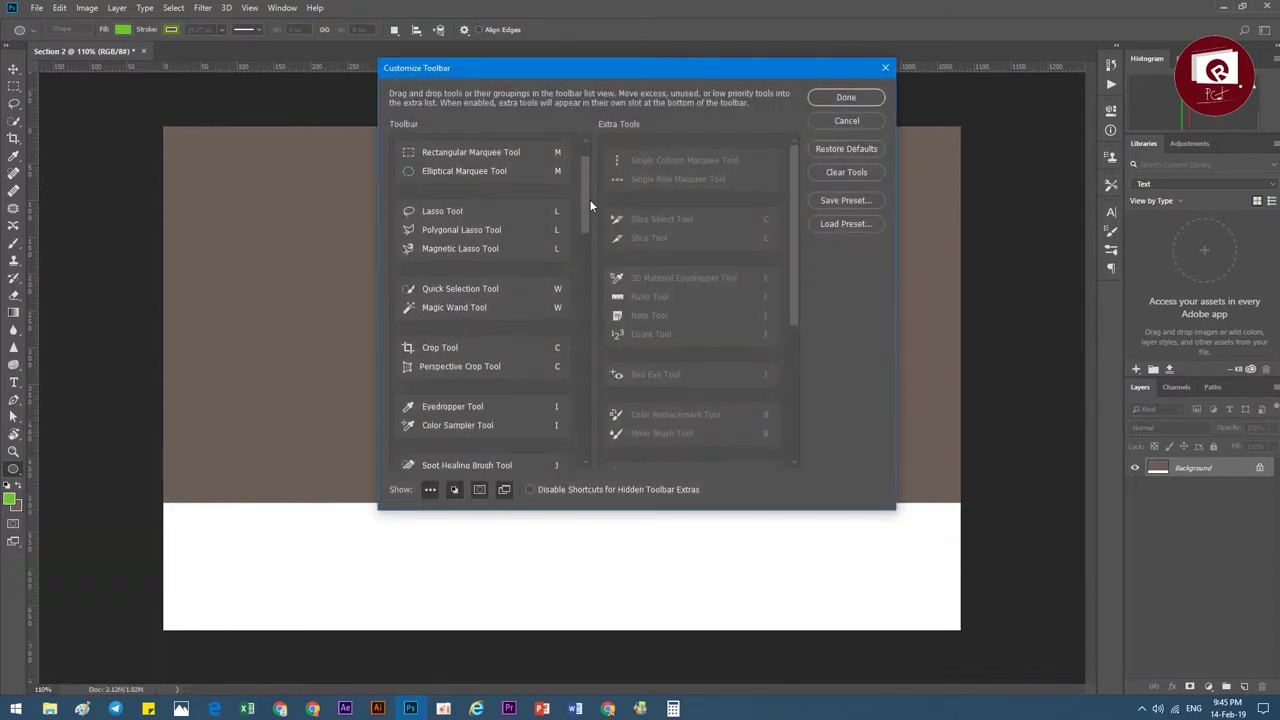
scroll(589, 199, "up", 2)
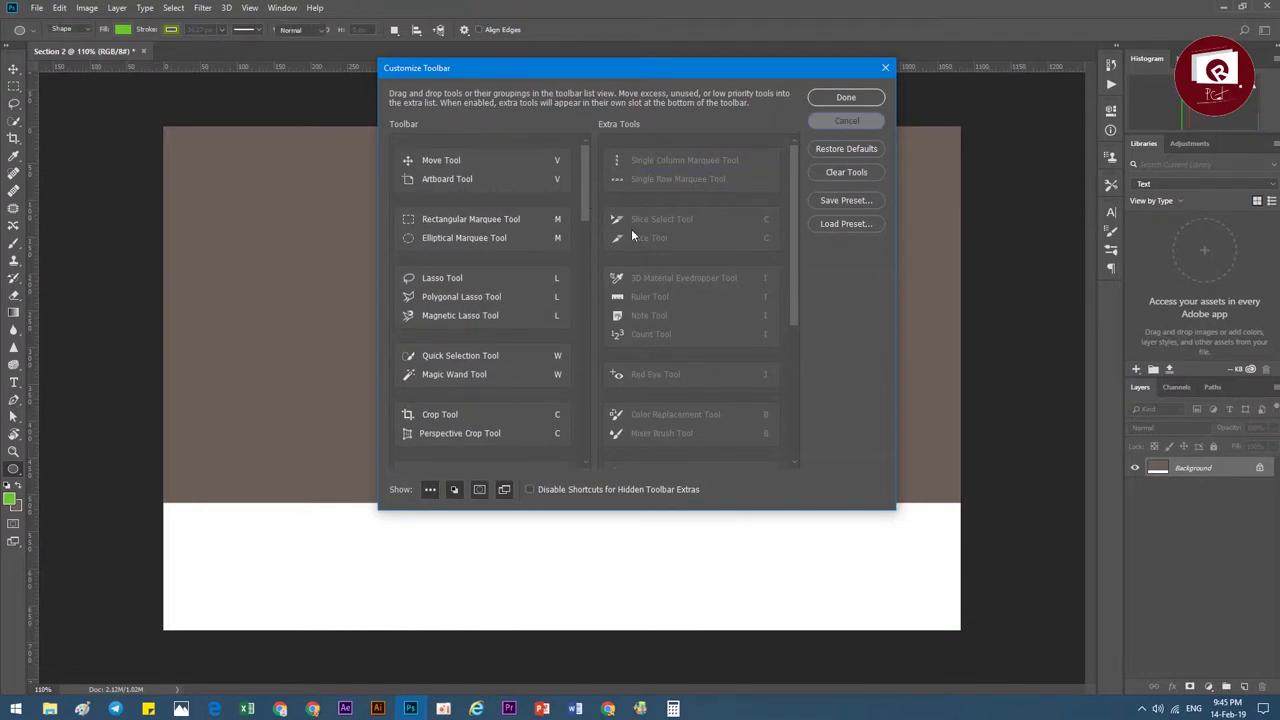
key("Escape")
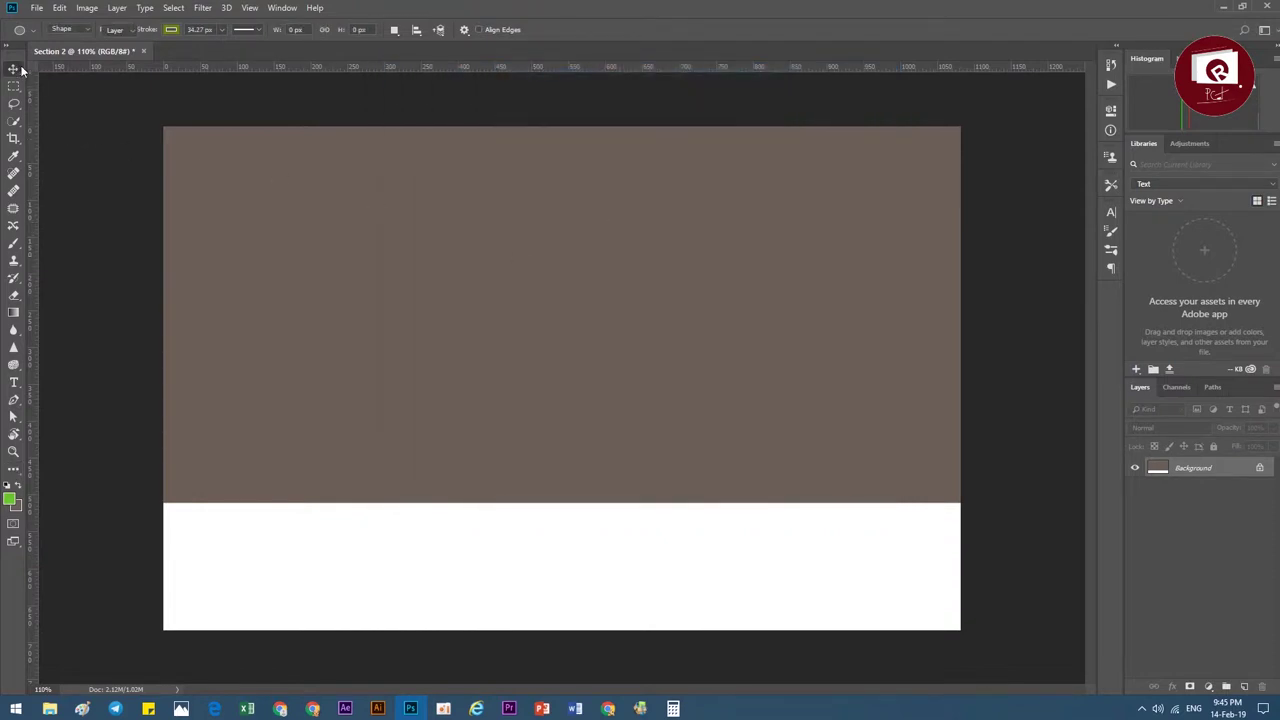
- Set the foreground colour to white #ffffff and fill the Background layer with it
left_click(20, 69)
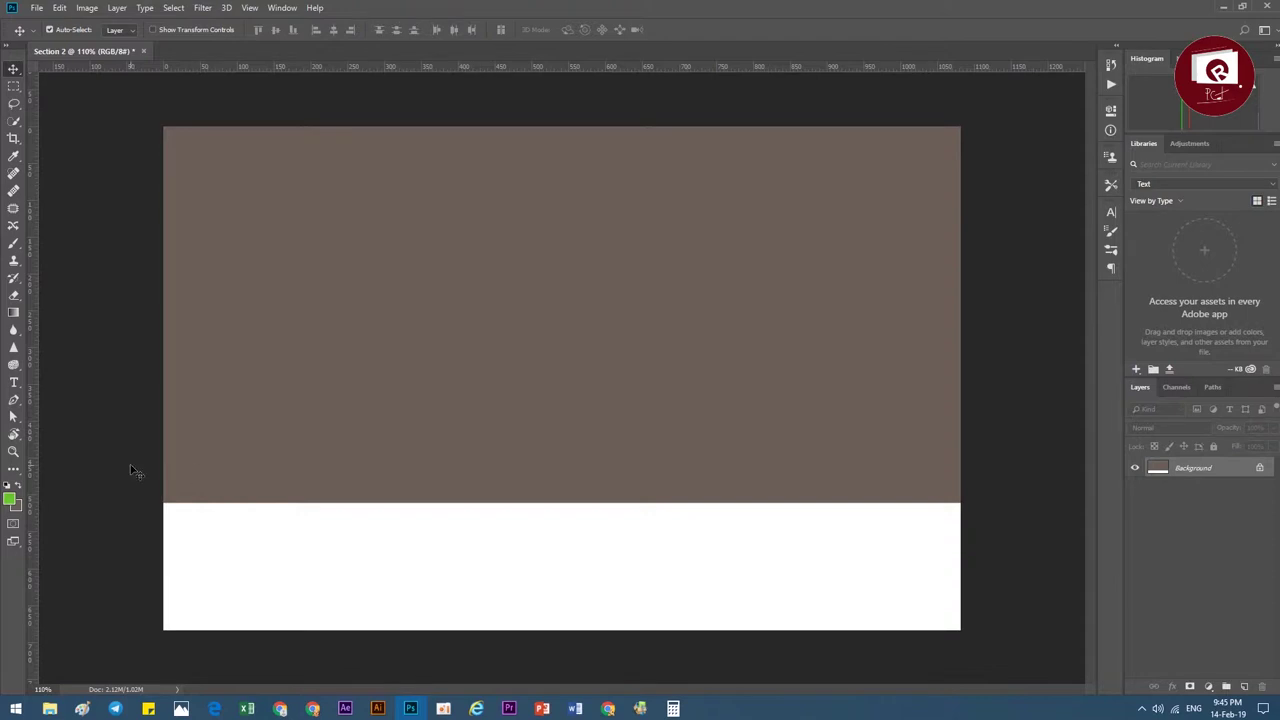
left_click(11, 498)
left_click(448, 203)
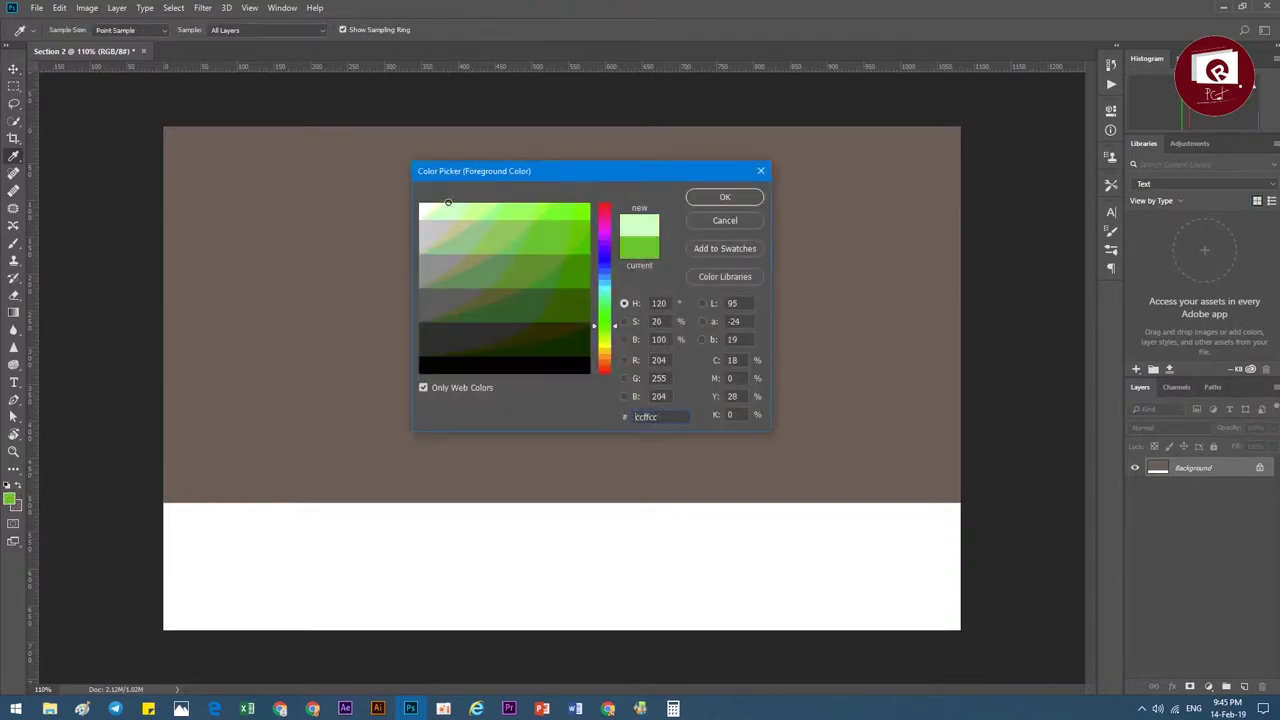
left_click_drag(448, 203, 366, 178)
left_click(424, 388)
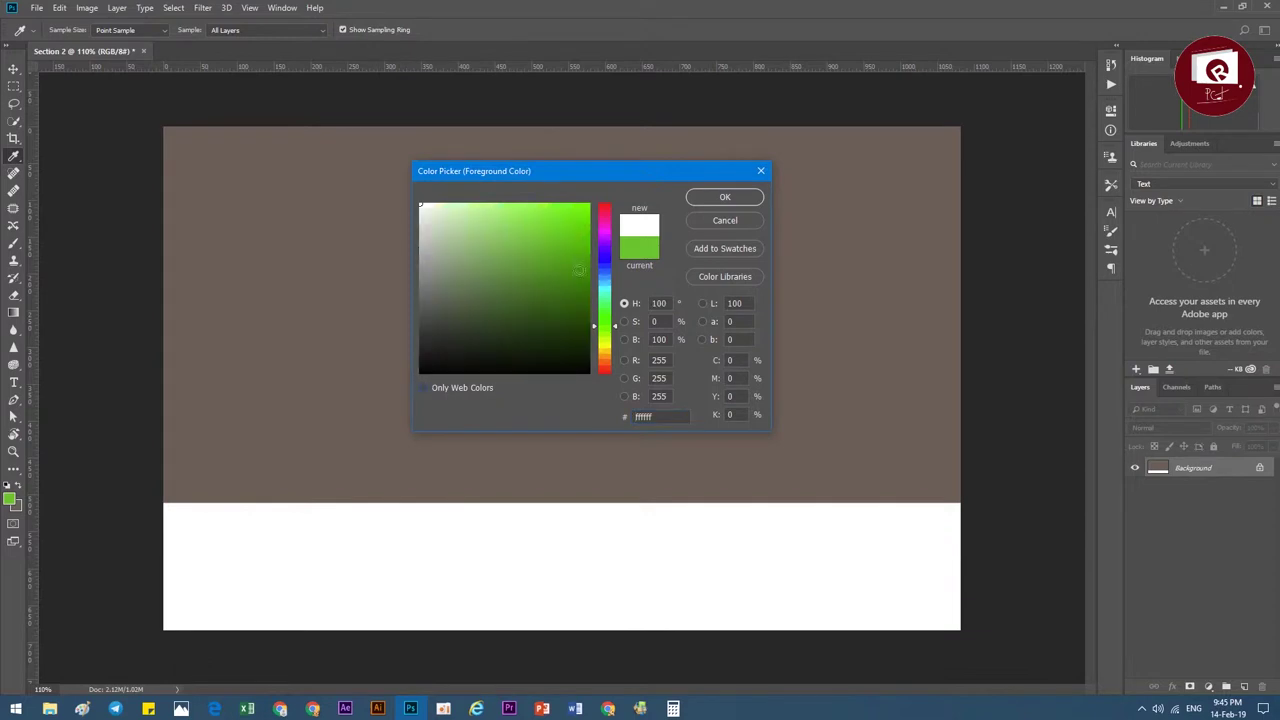
left_click(724, 197)
key("v")
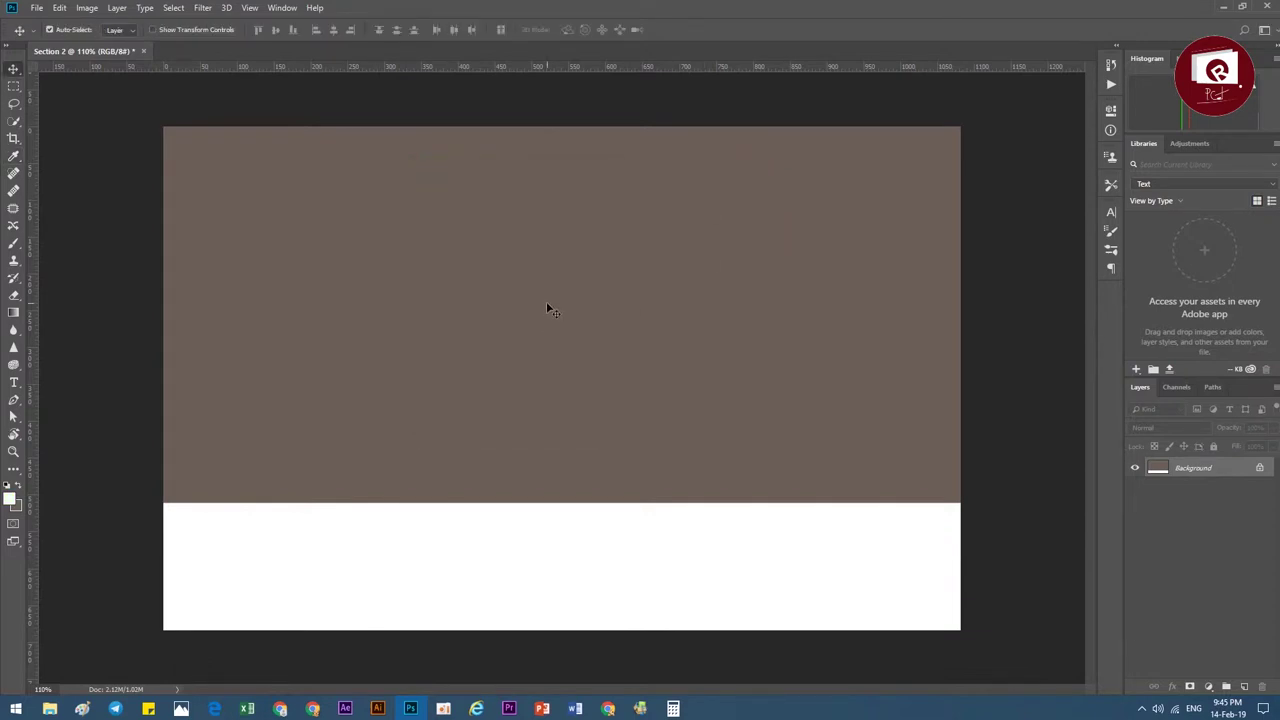
key("ctrl+z")
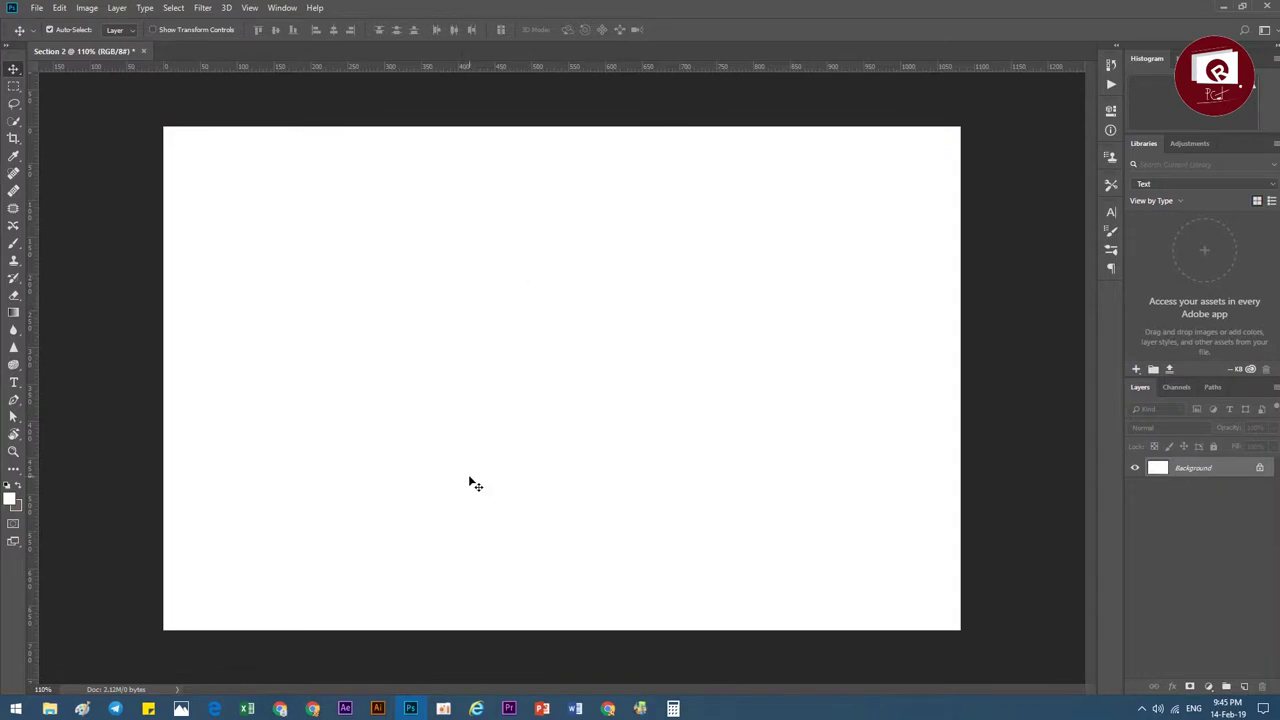
left_click(541, 708)
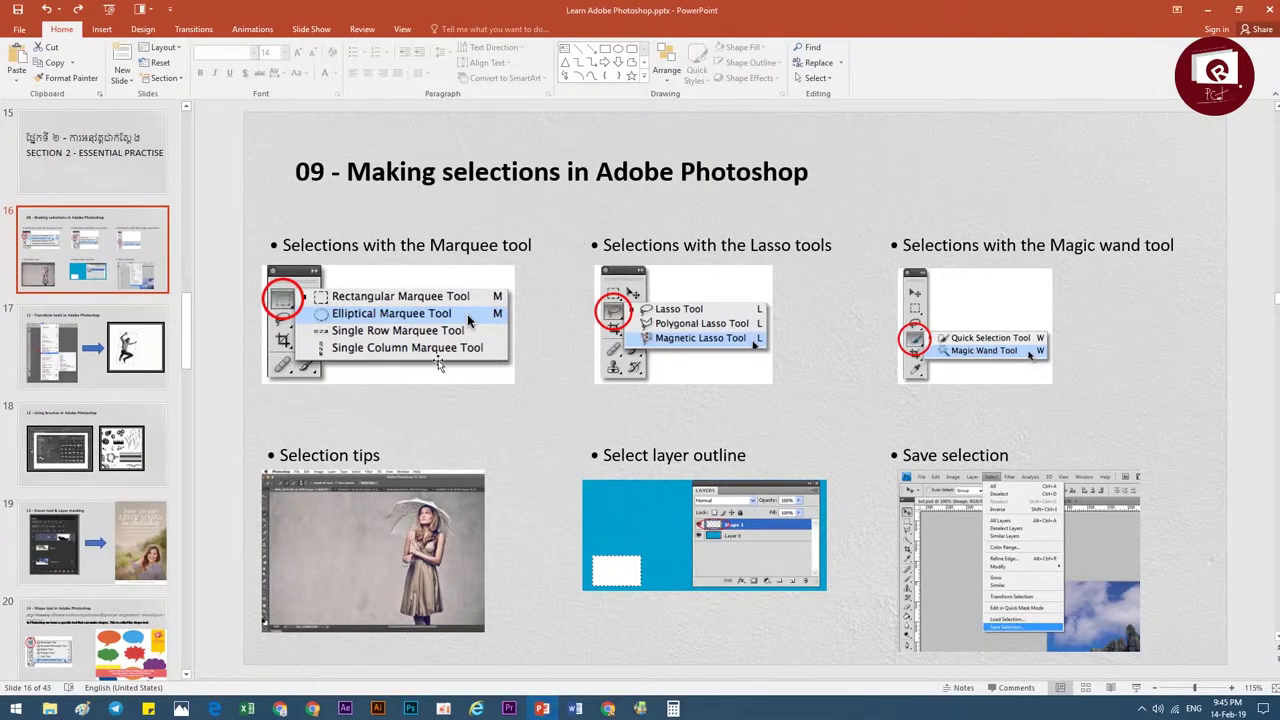
left_click(313, 245)
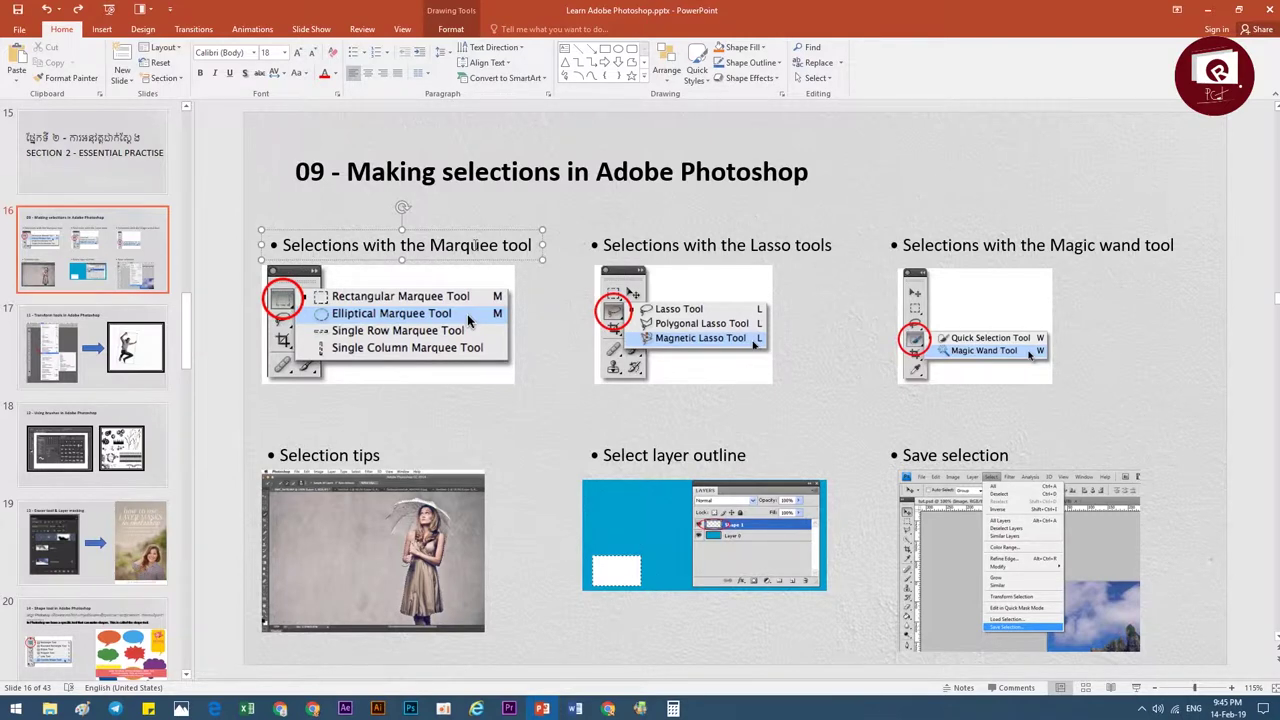
left_click(653, 250)
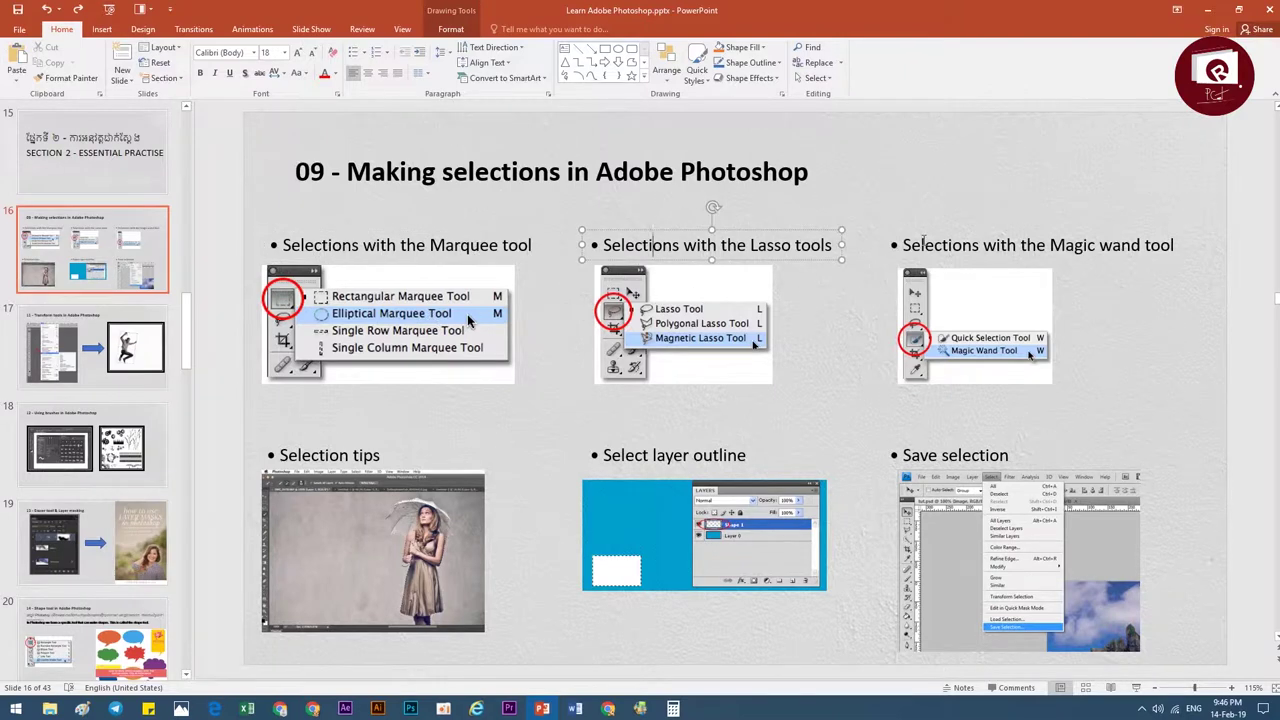
left_click(922, 244)
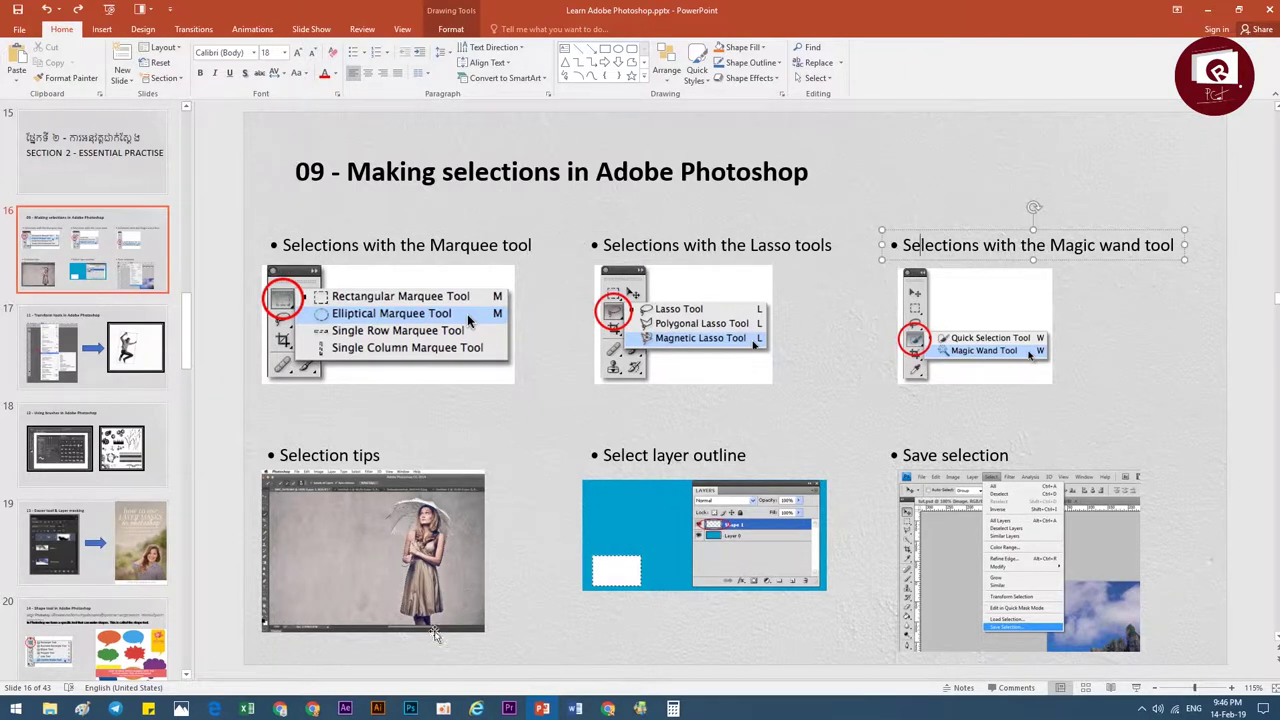
left_click(411, 708)
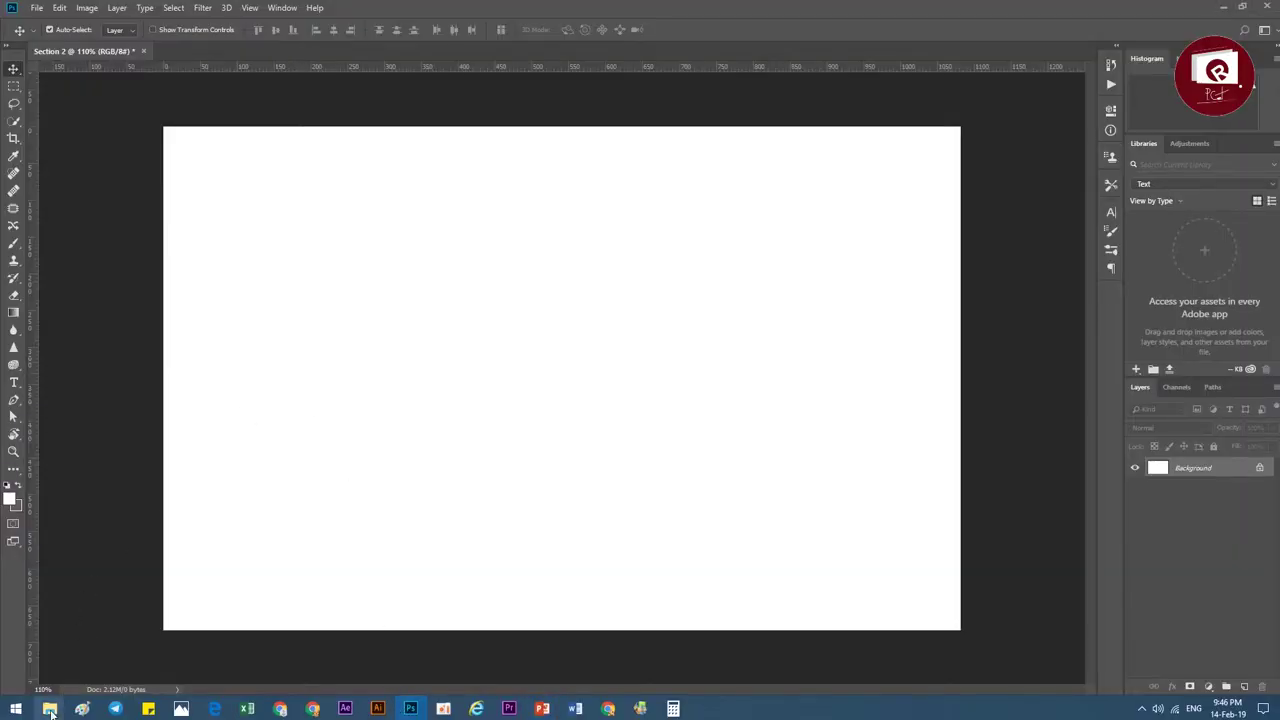
mouse_move(49, 709)
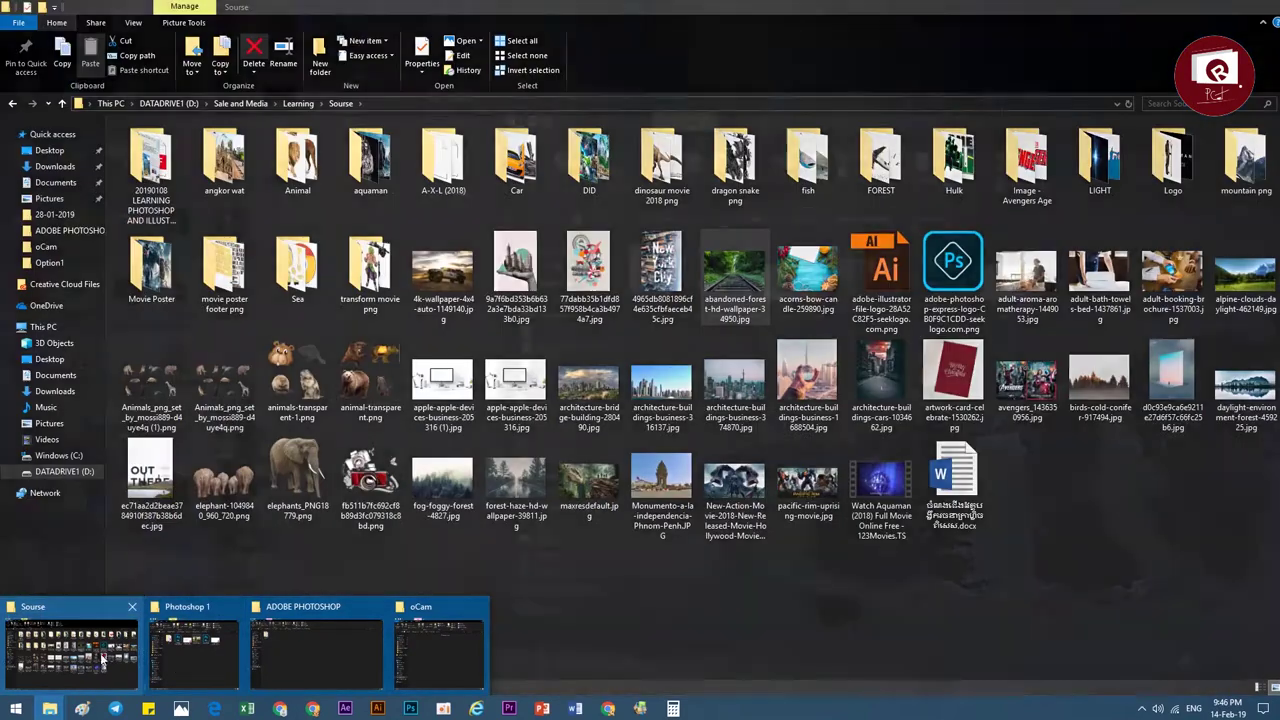
- Drag acorns-bow-candle-259890.jpg from the Sourse folder onto the canvas and commit the placement
left_click(85, 658)
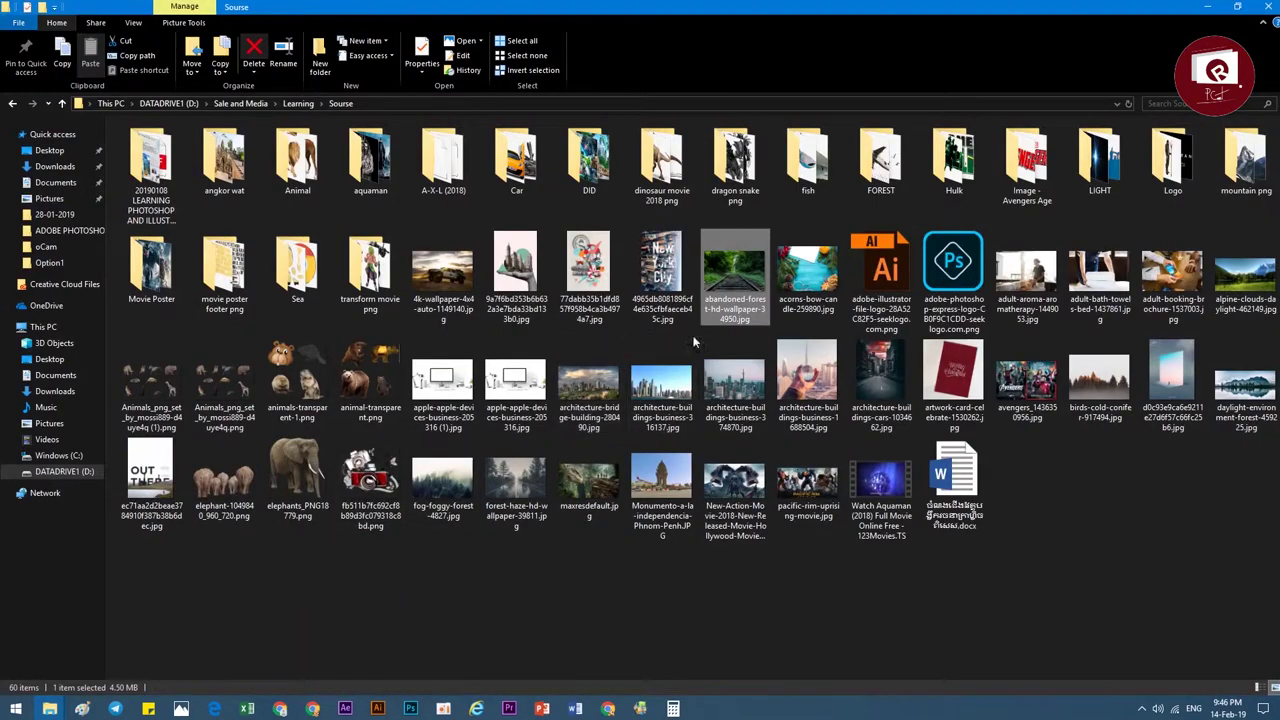
mouse_move(815, 285)
left_mouse_down()
mouse_move(407, 712)
mouse_move(528, 456)
left_mouse_up()
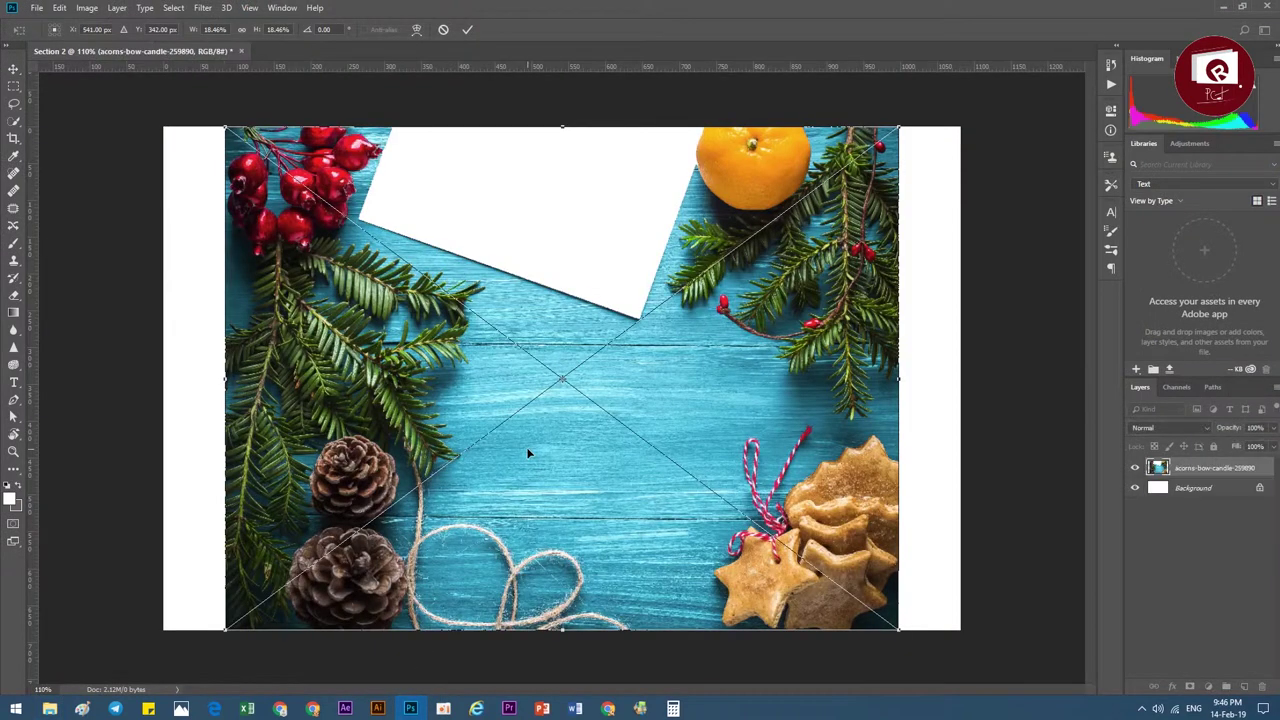
left_click(471, 31)
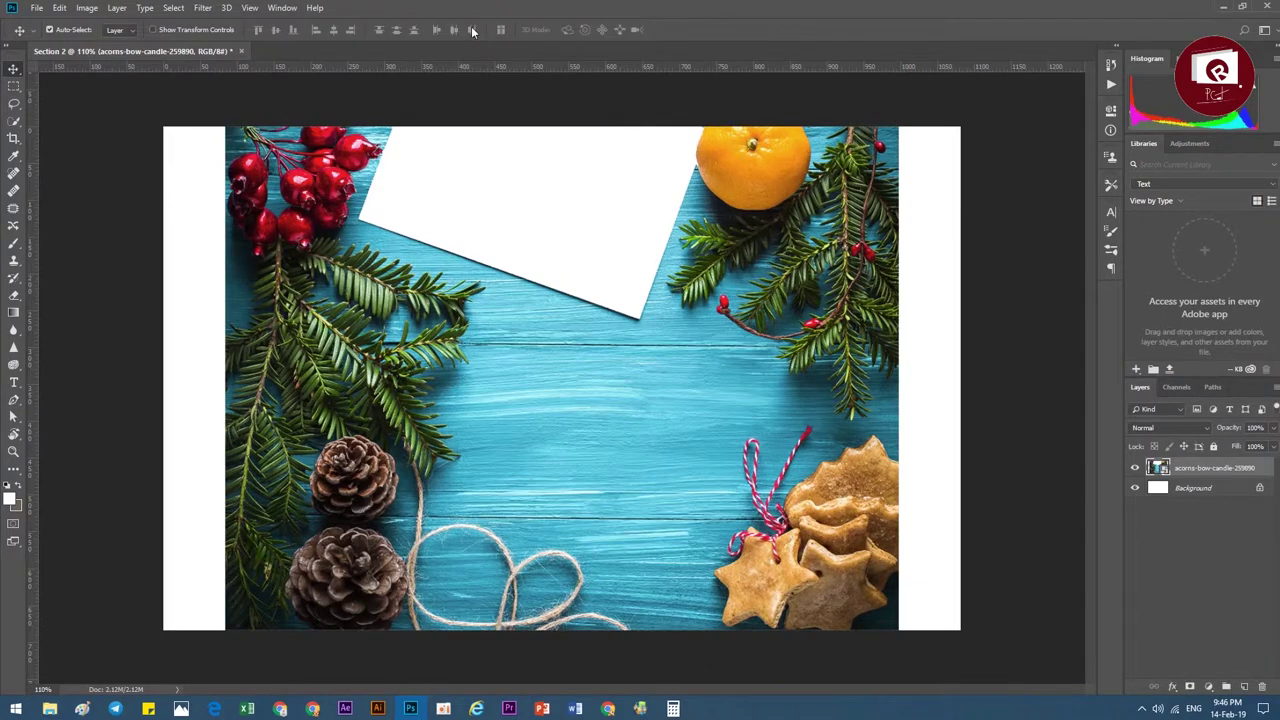
- Fit the canvas in view and try Lasso and Quick Selection, ending on Rectangular Marquee
key("ctrl+minus")
key("ctrl+0")
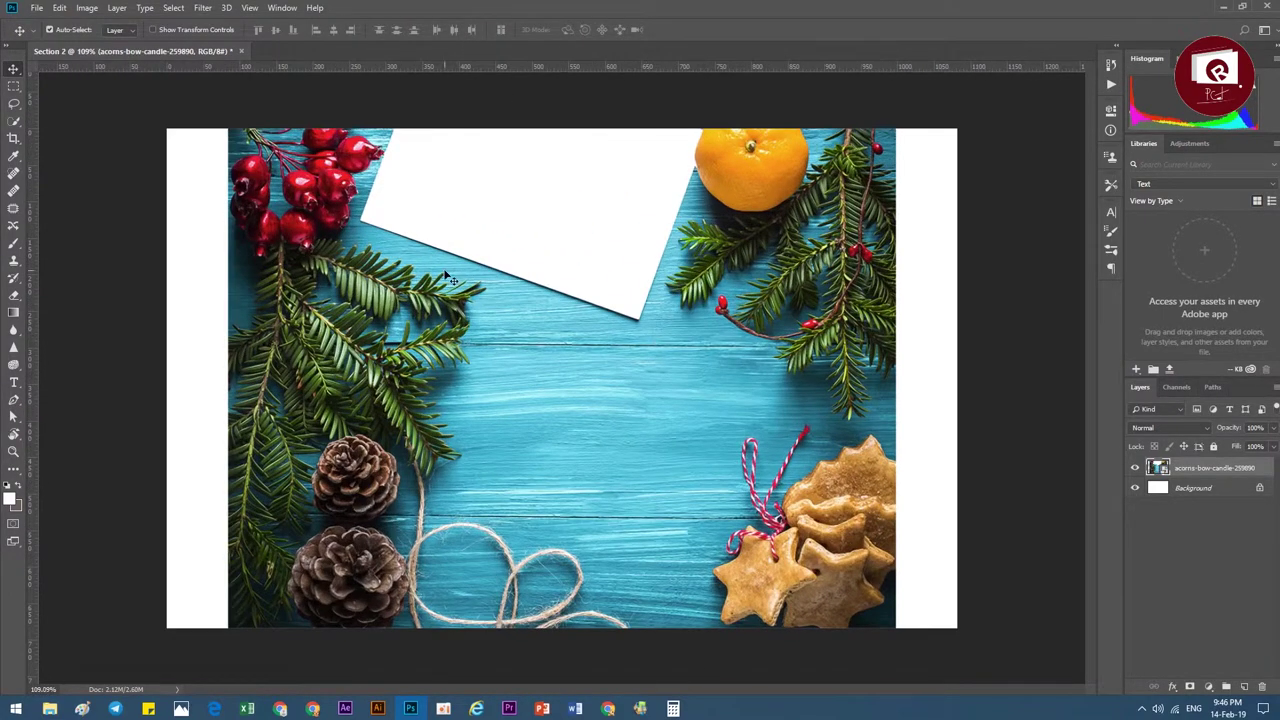
left_click(15, 87)
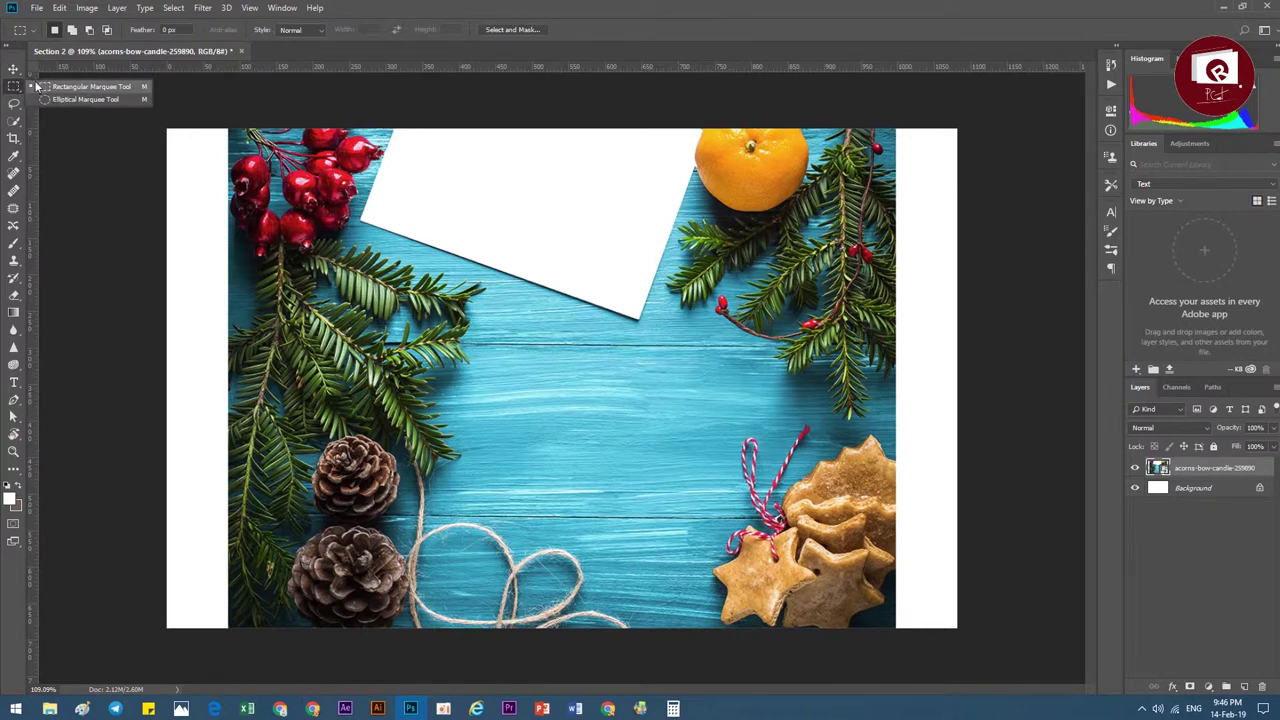
left_click(14, 103)
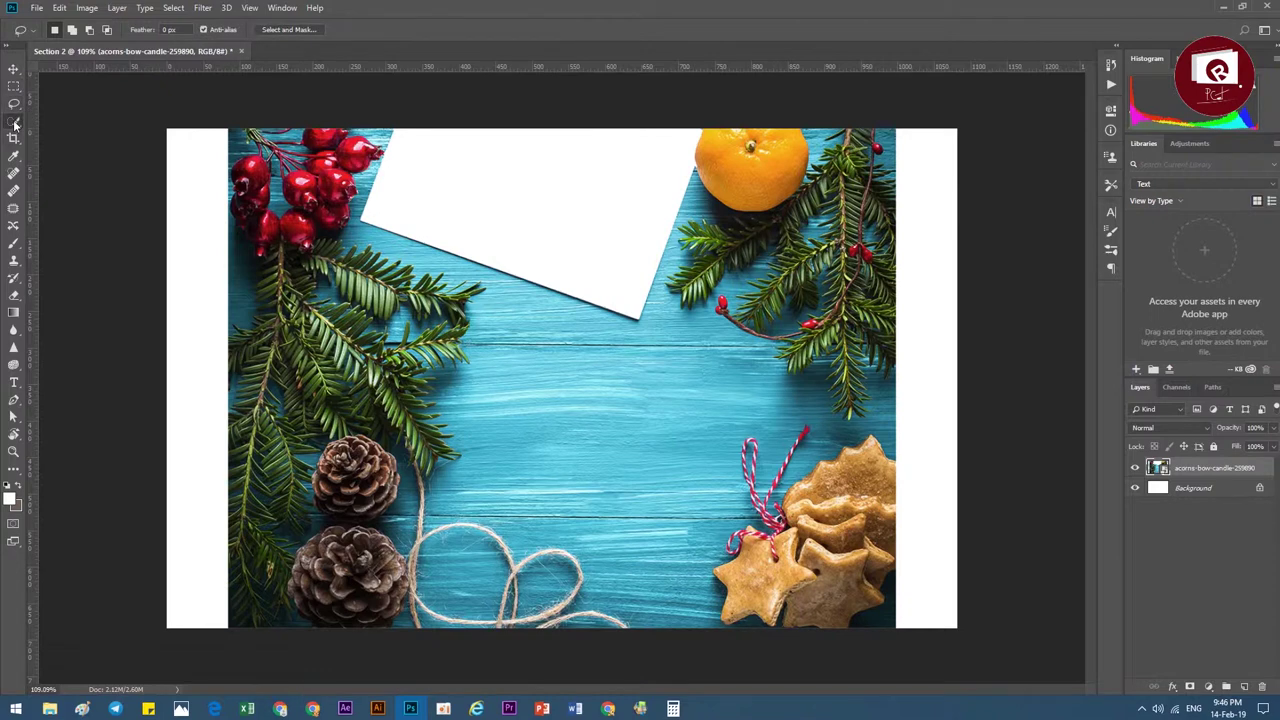
left_click(14, 86)
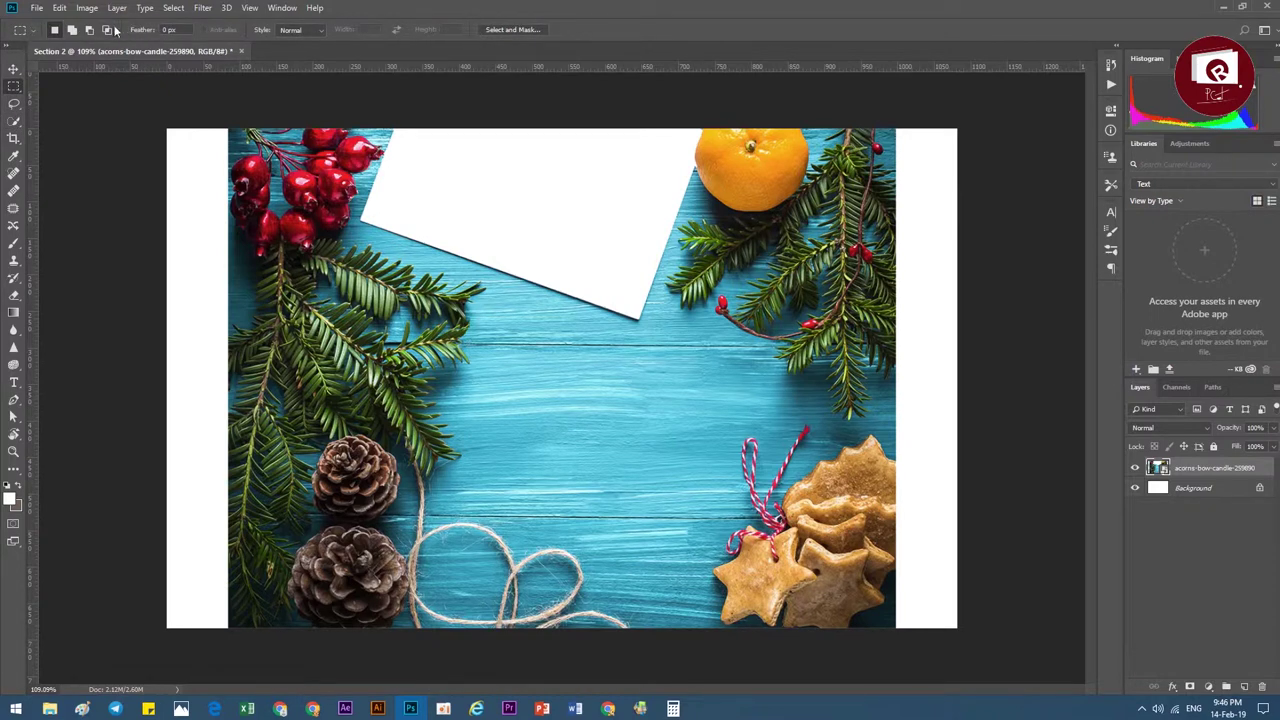
left_click(14, 103)
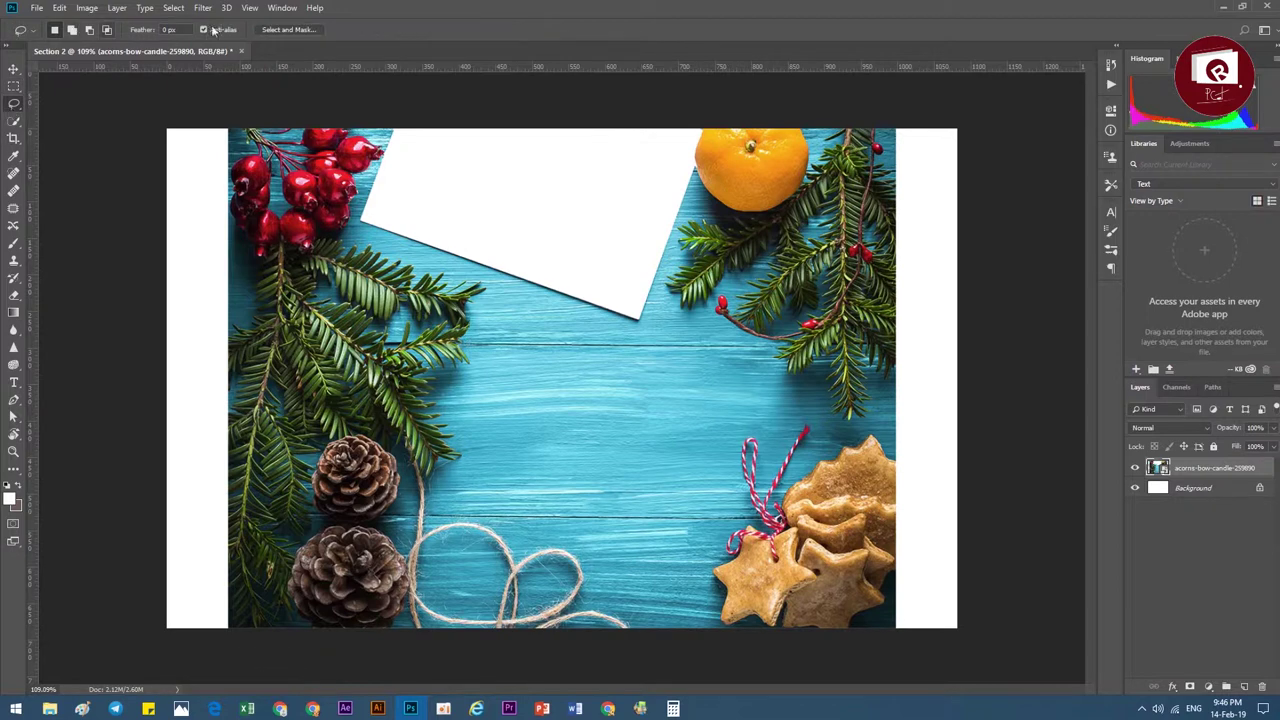
left_click(14, 120)
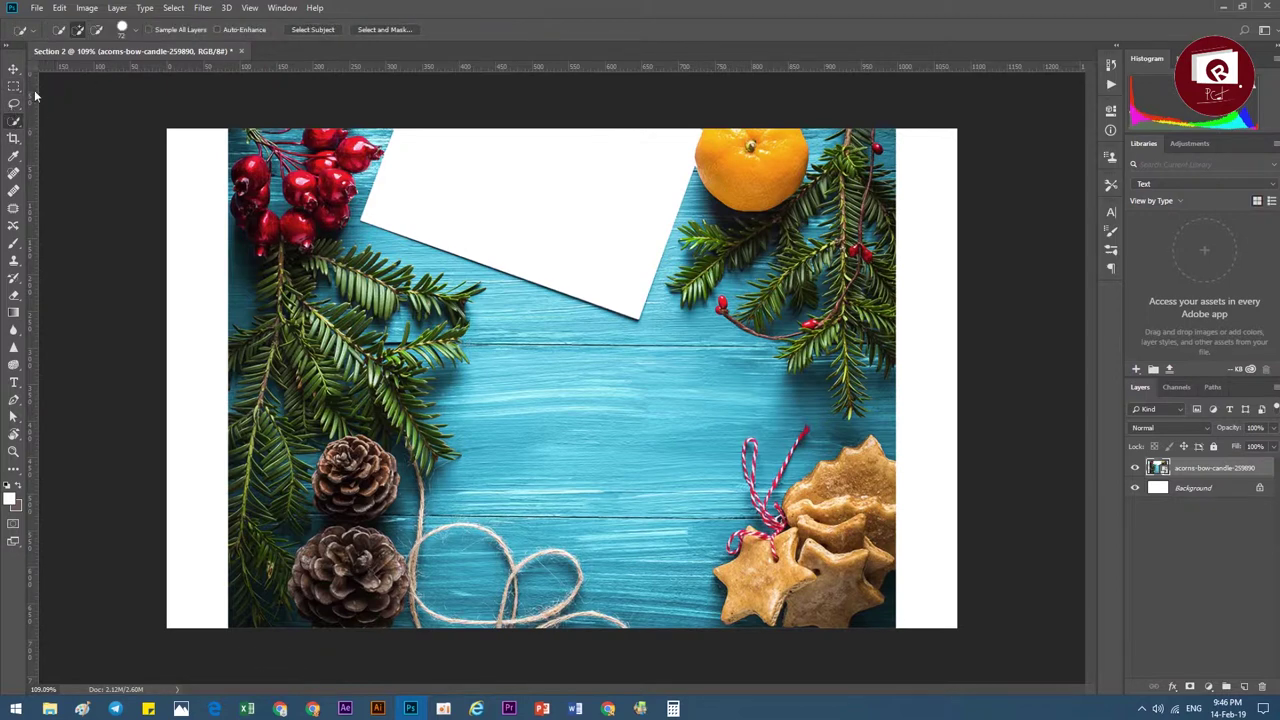
left_click(14, 86)
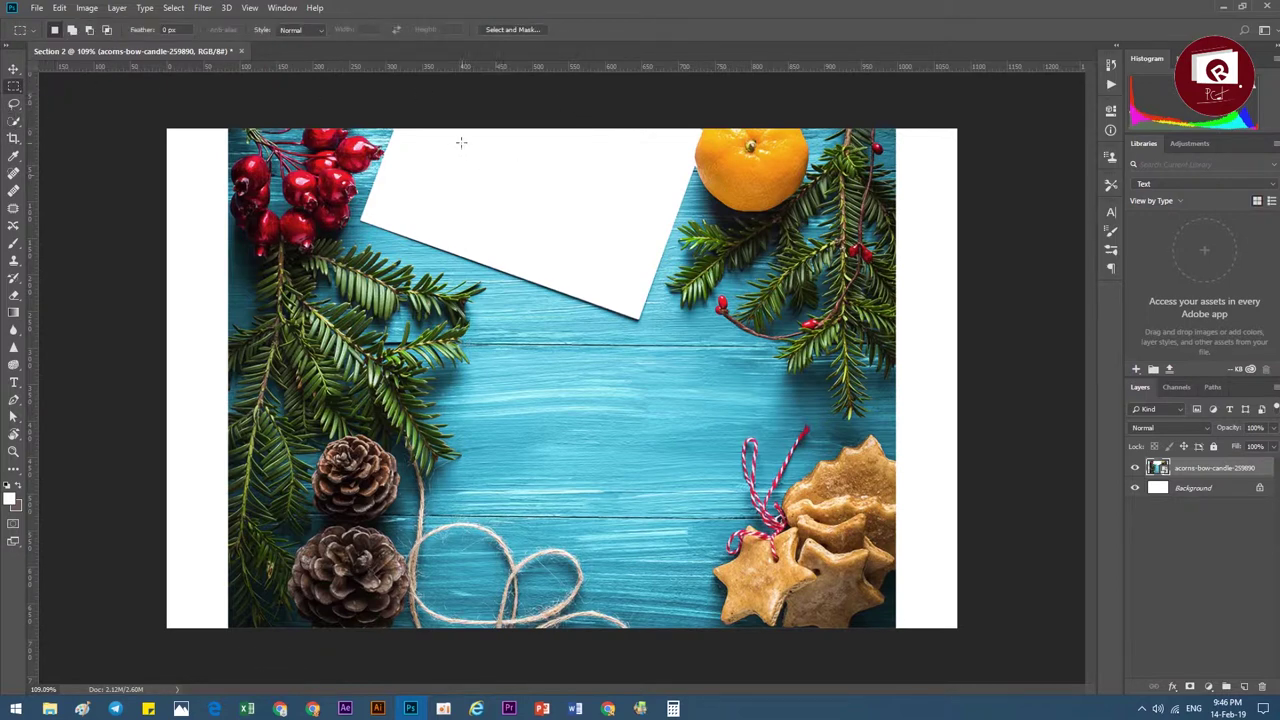
- Drag a rectangular marquee over part of the white card near the photo's top
left_click_drag(461, 142, 693, 270)
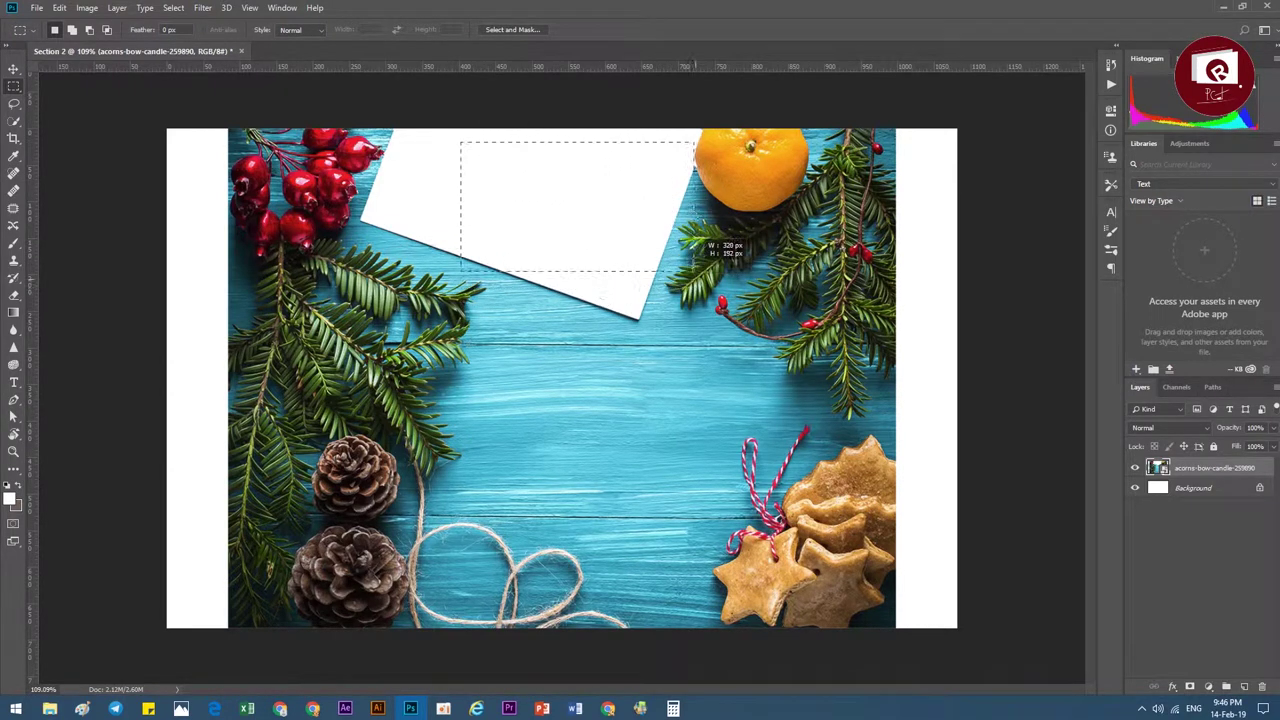
left_click_drag(693, 270, 497, 246)
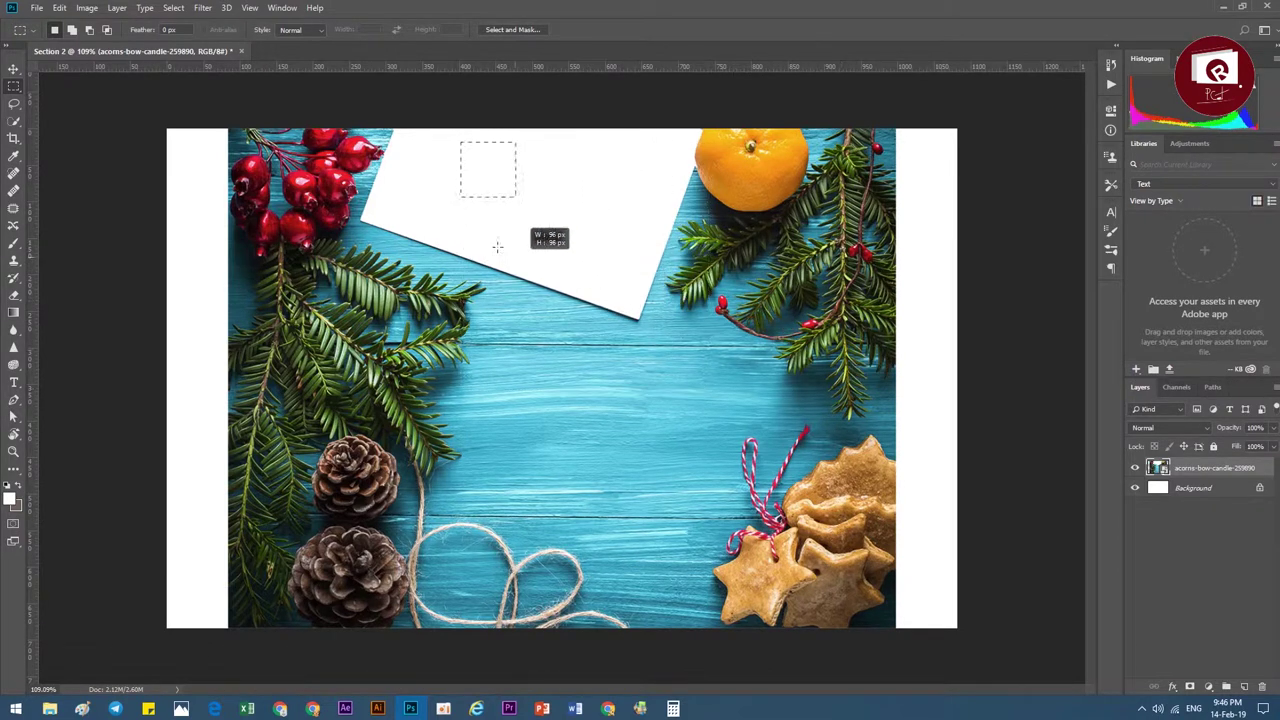
left_click_drag(497, 246, 663, 326)
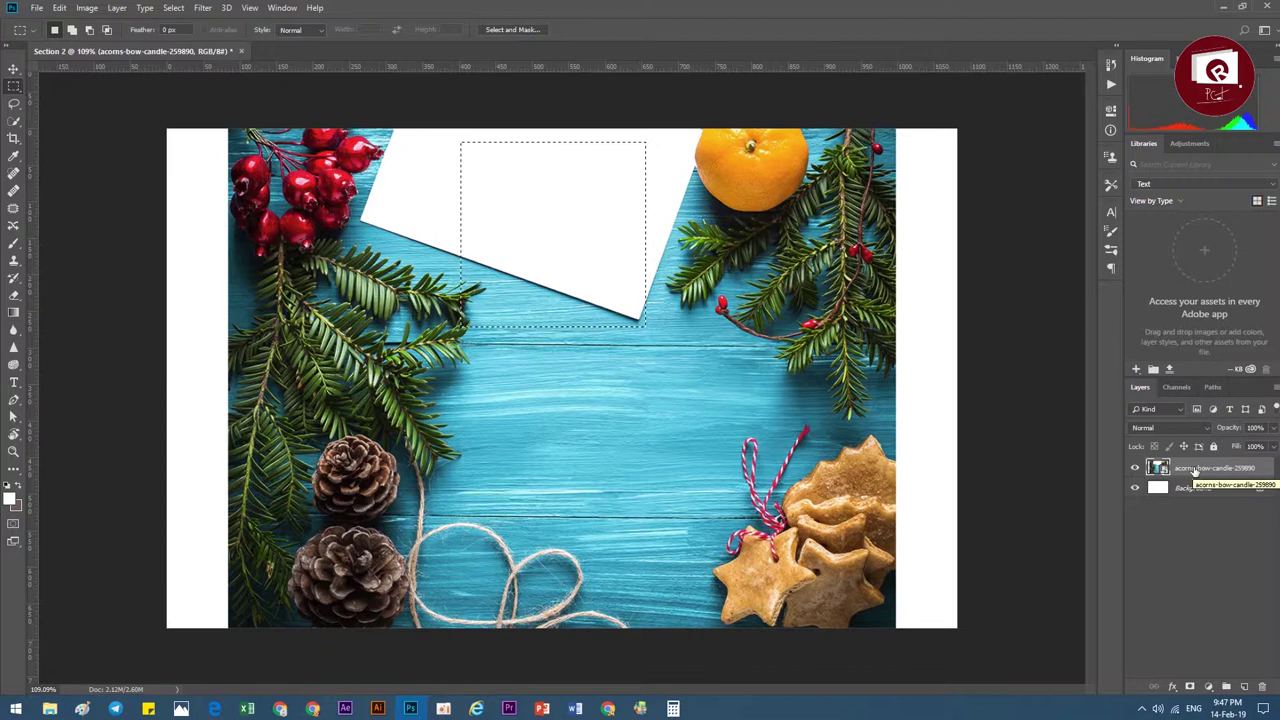
- Copy the card selection to Layer 1, hide the photo, and move the copy down
key("ctrl+j")
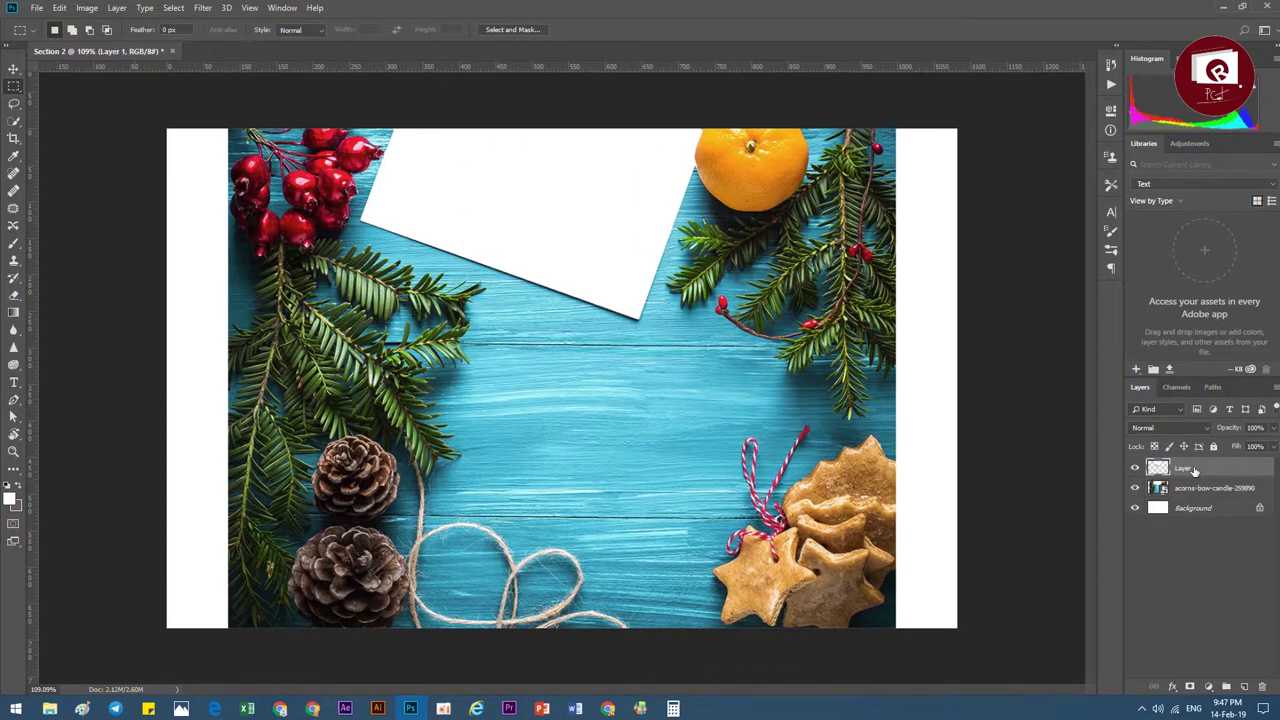
left_click(1134, 488)
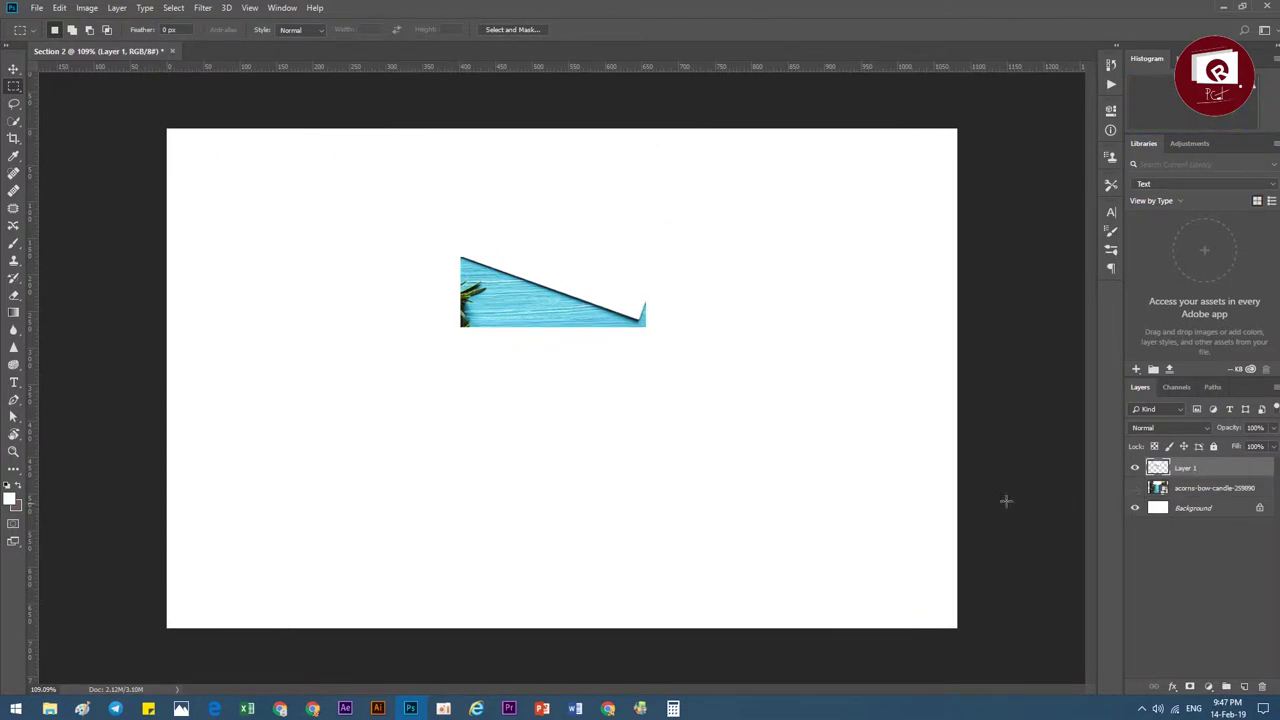
key("v")
left_click_drag(540, 293, 525, 363)
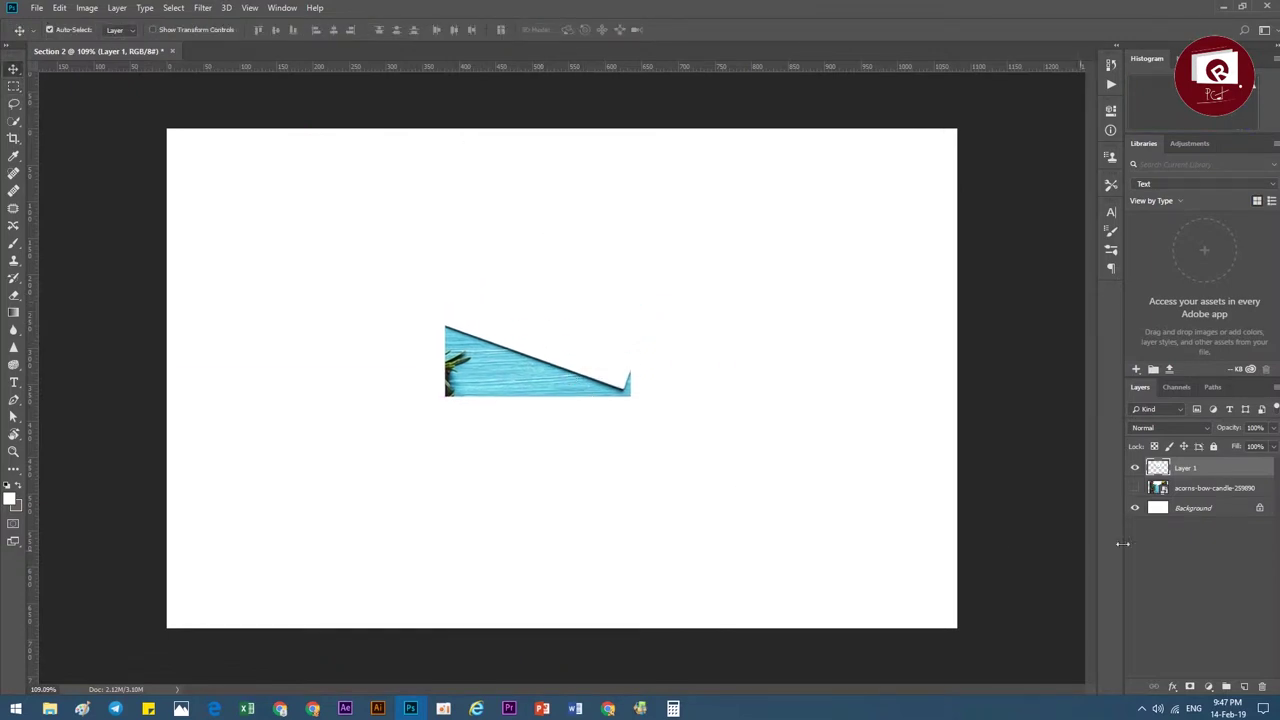
- Fill the Background with light grey e1e1e1, reposition Layer 1, and show the photo again
left_click(1178, 512)
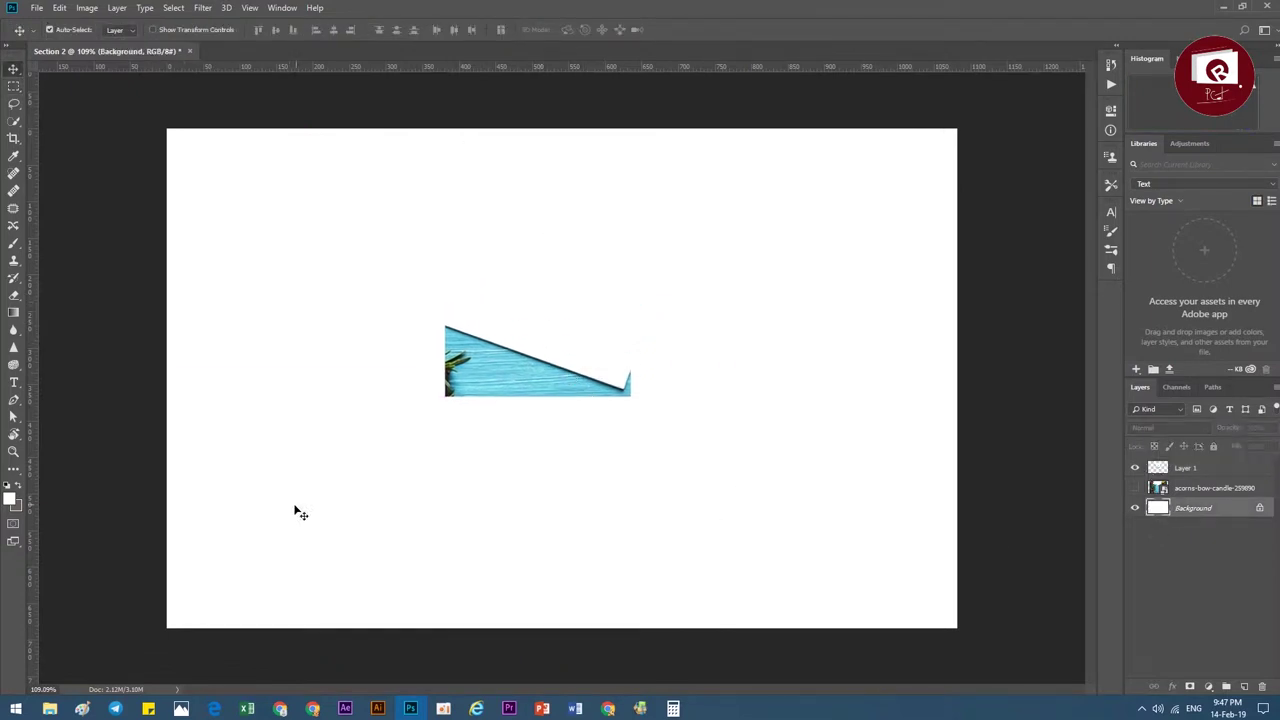
left_click(13, 498)
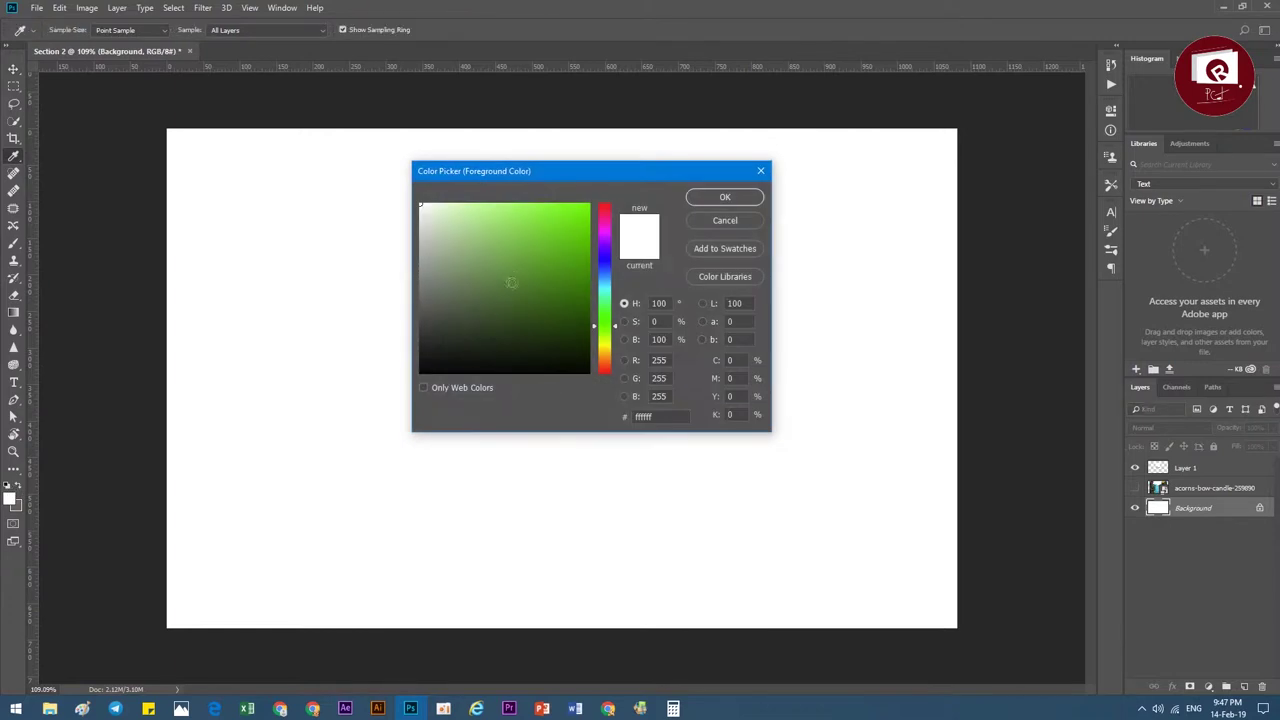
left_click(723, 199)
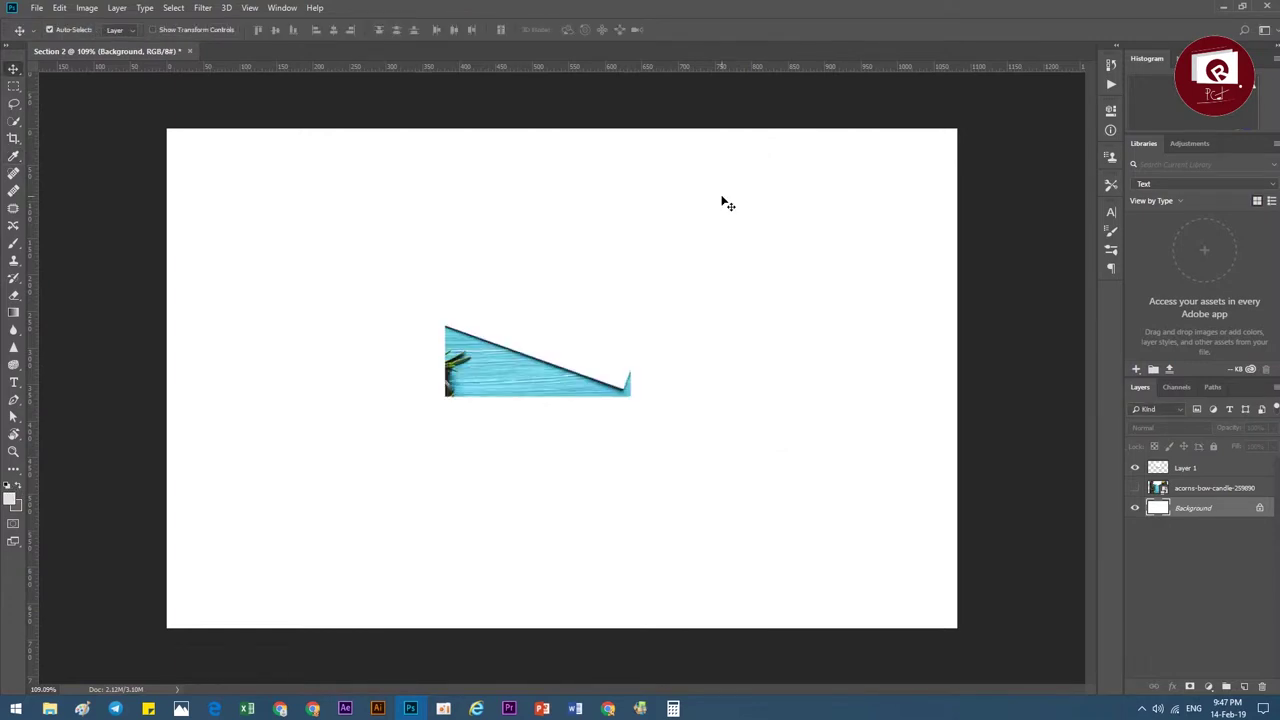
key("alt+BackSpace")
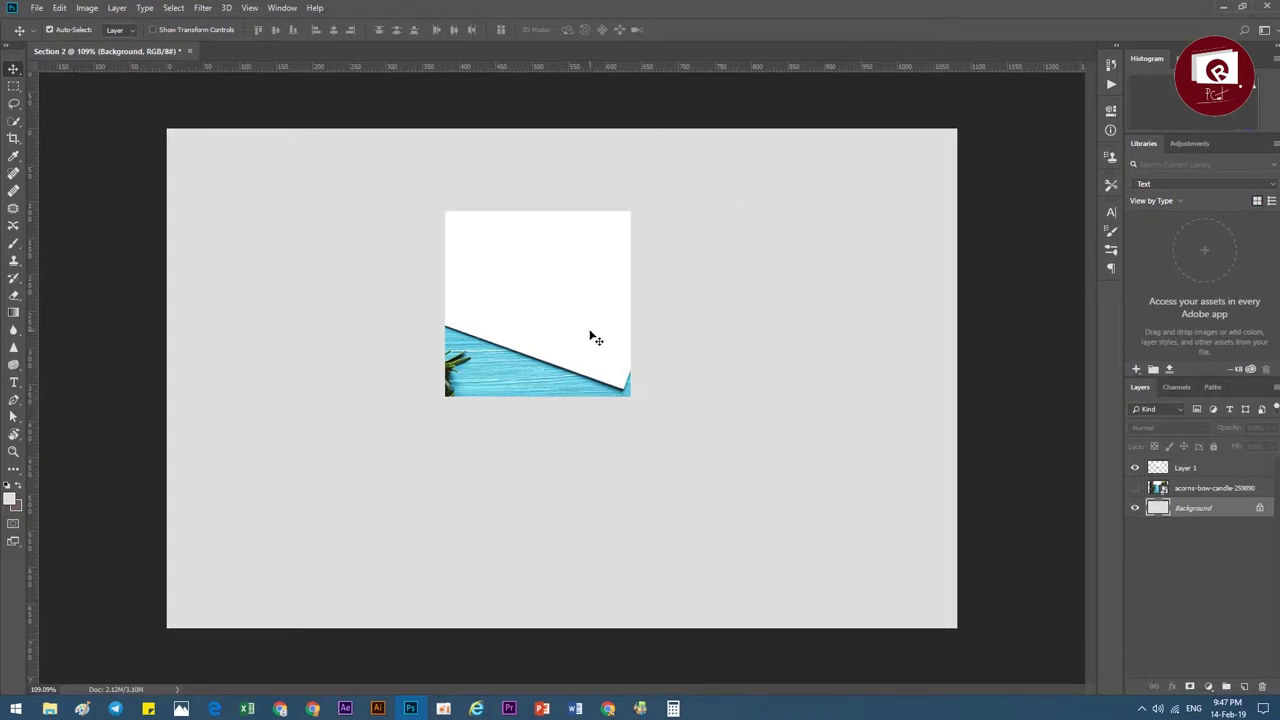
left_click_drag(590, 335, 361, 356)
left_click(1134, 488)
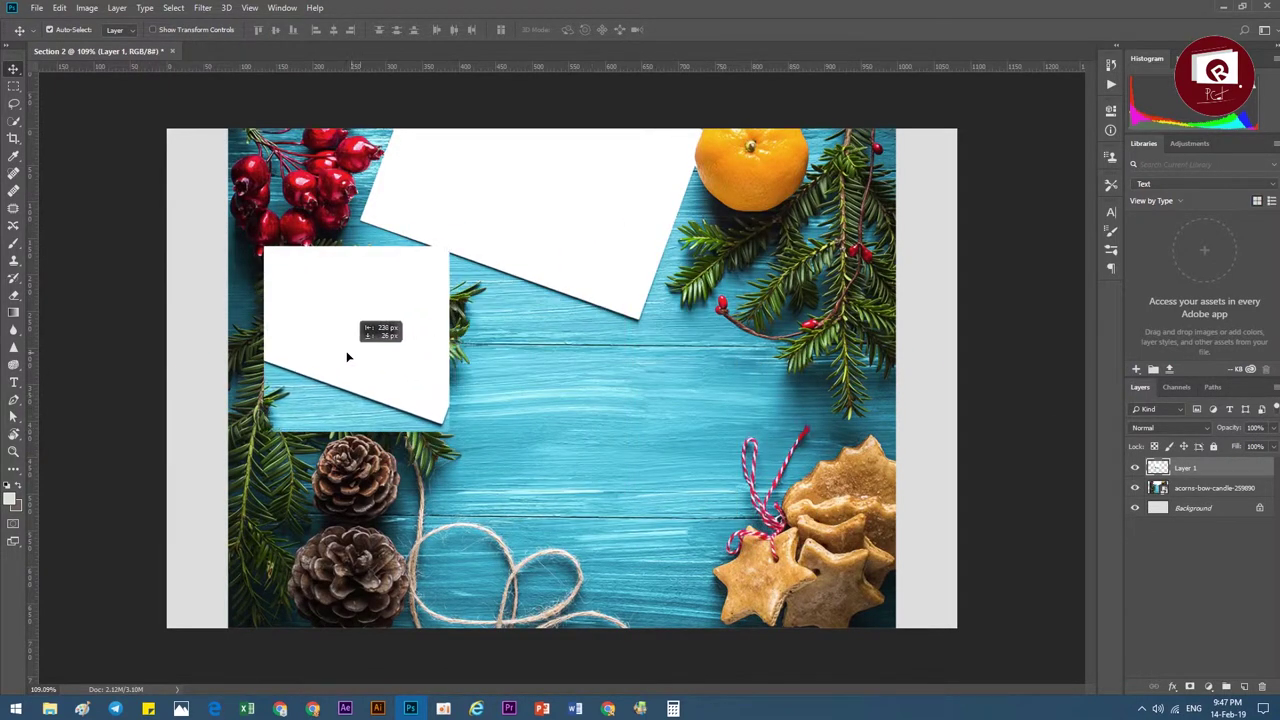
- Move and hide Layer 1, then draw an elliptical marquee over the photo's middle
left_click_drag(361, 356, 477, 422)
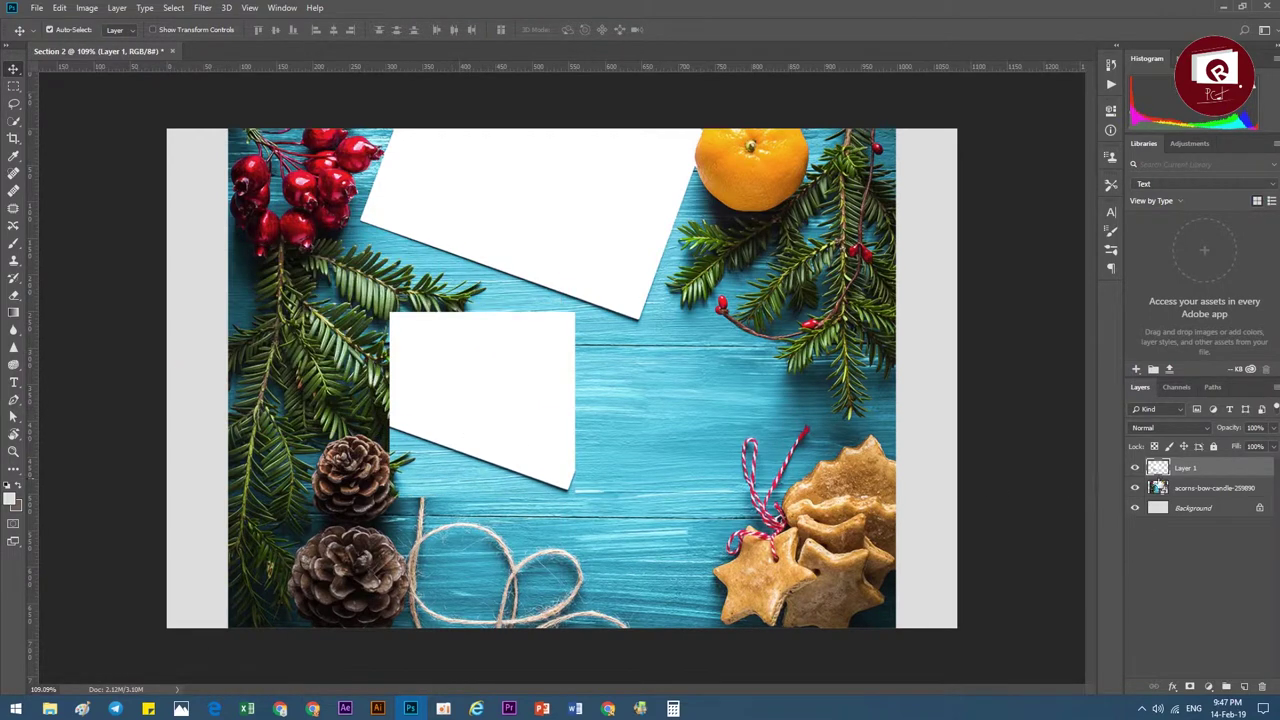
left_click(1135, 468)
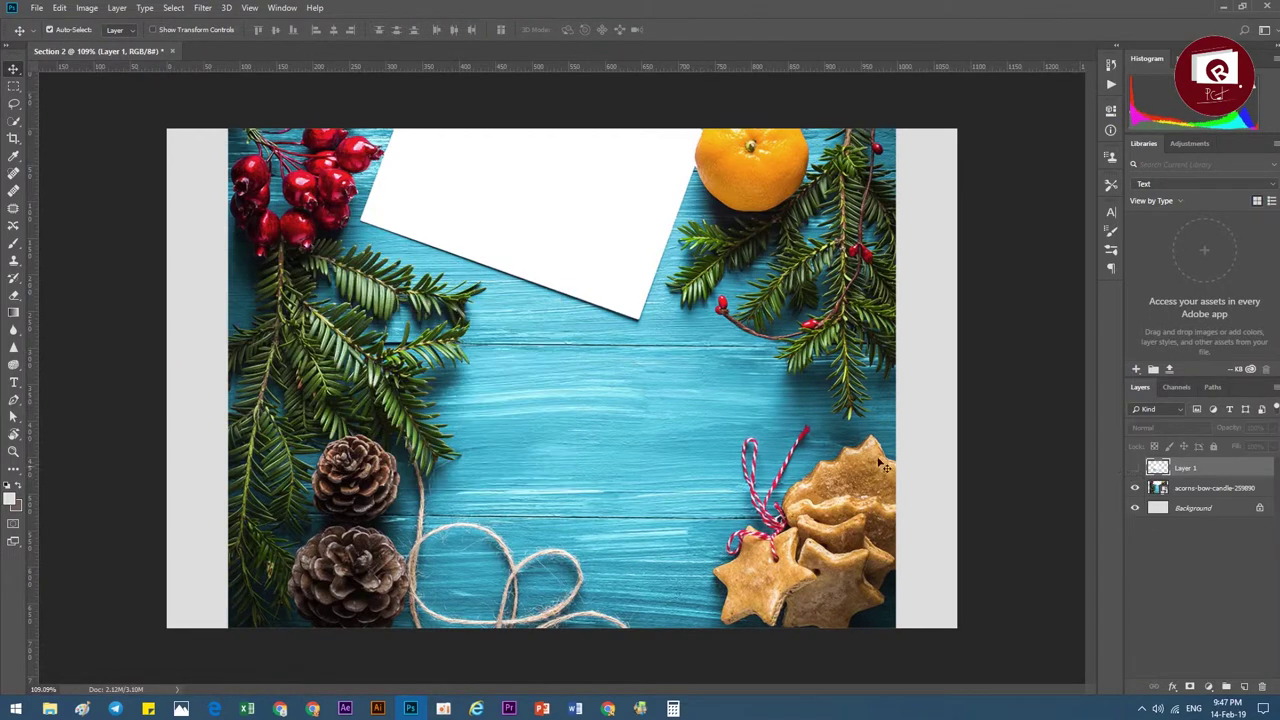
left_click(14, 86)
left_click(77, 98)
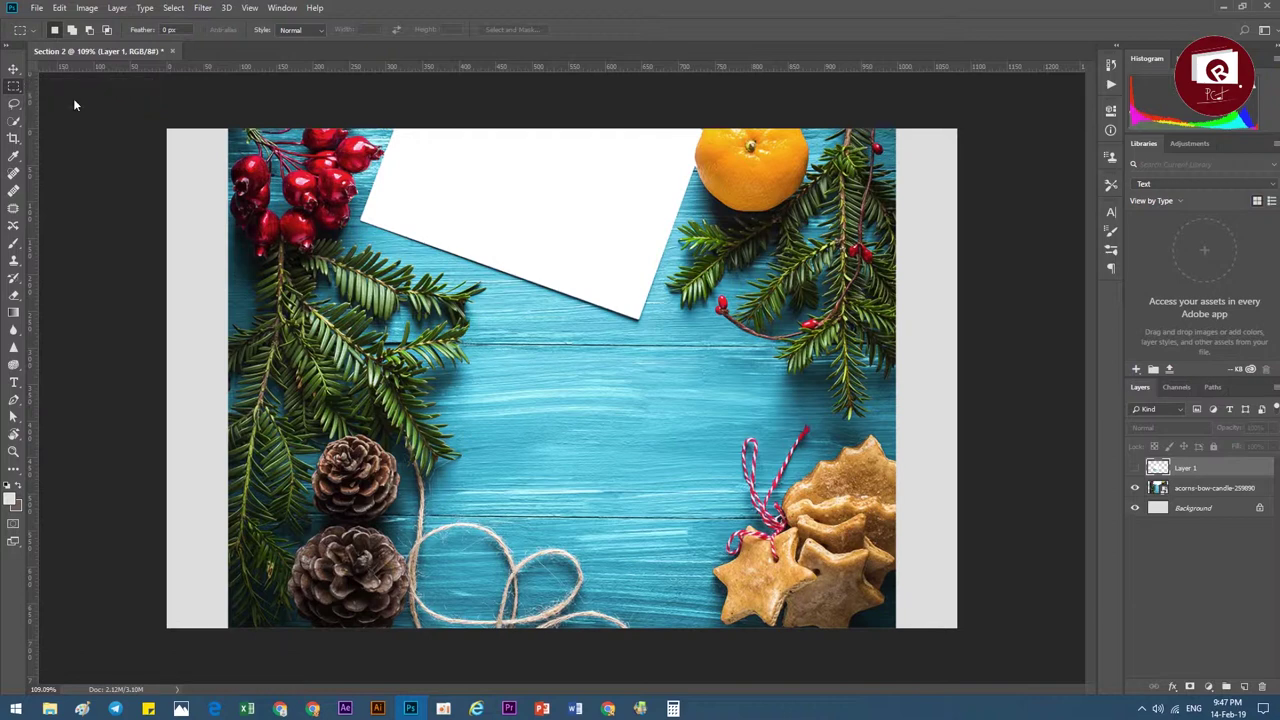
mouse_move(465, 258)
left_mouse_down()
mouse_move(765, 463)
mouse_move(688, 518)
left_mouse_up()
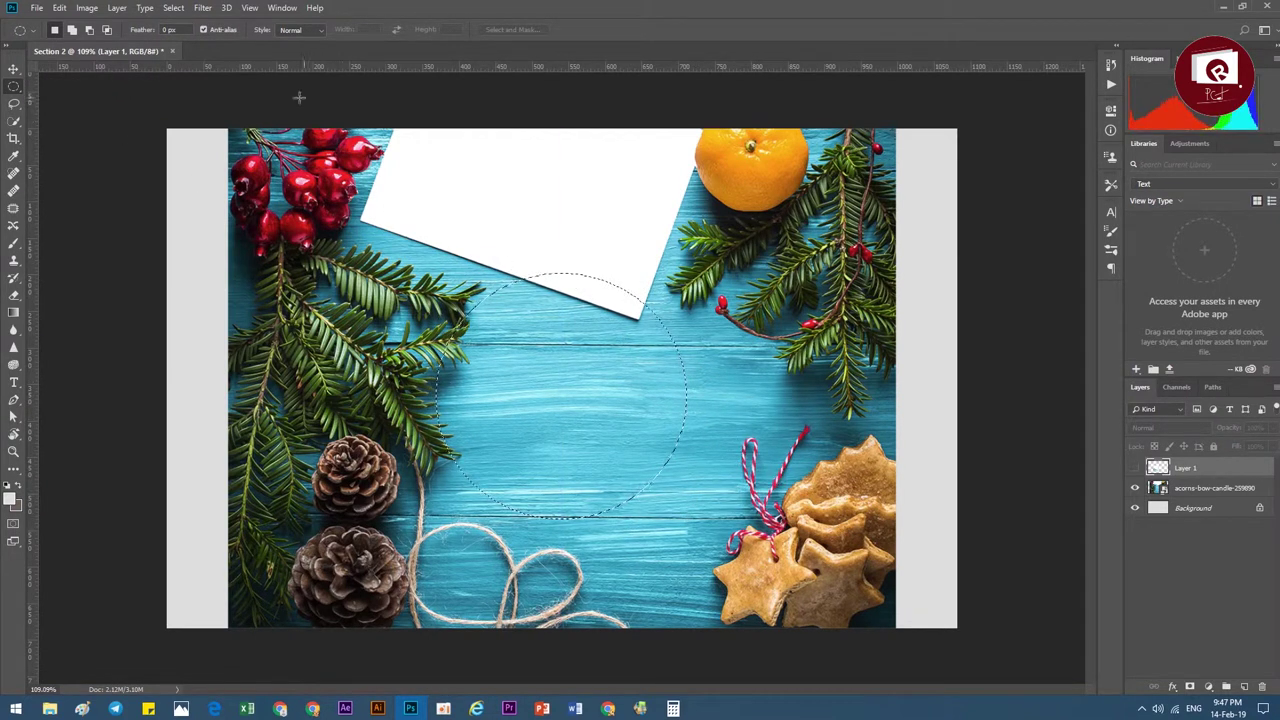
- Clear the oval selection and show the lasso tool variants
left_click(173, 8)
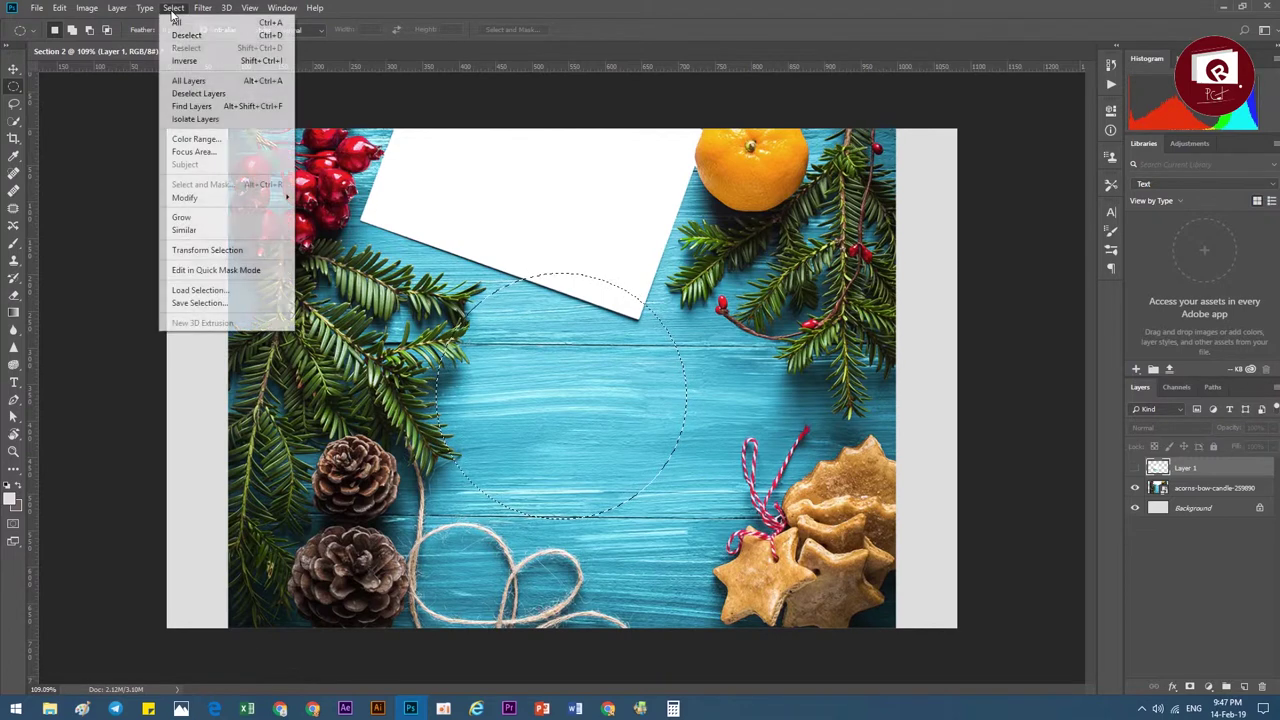
left_click(185, 37)
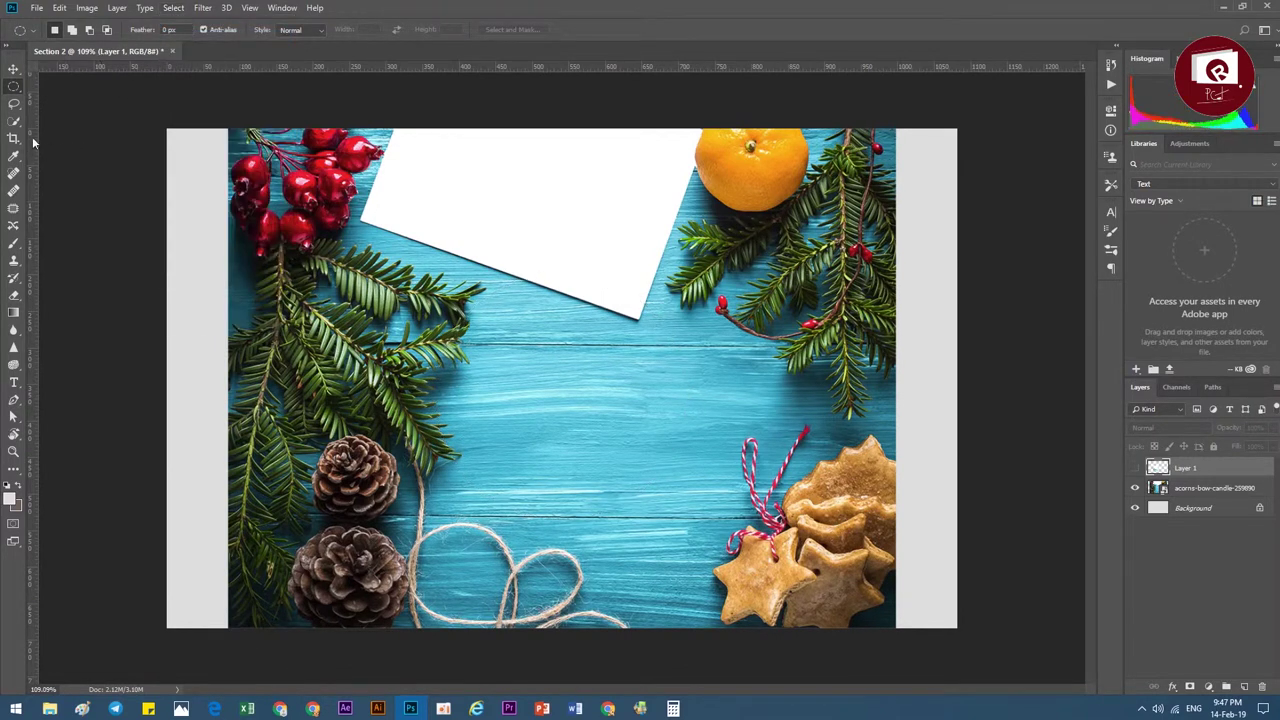
left_click(14, 104)
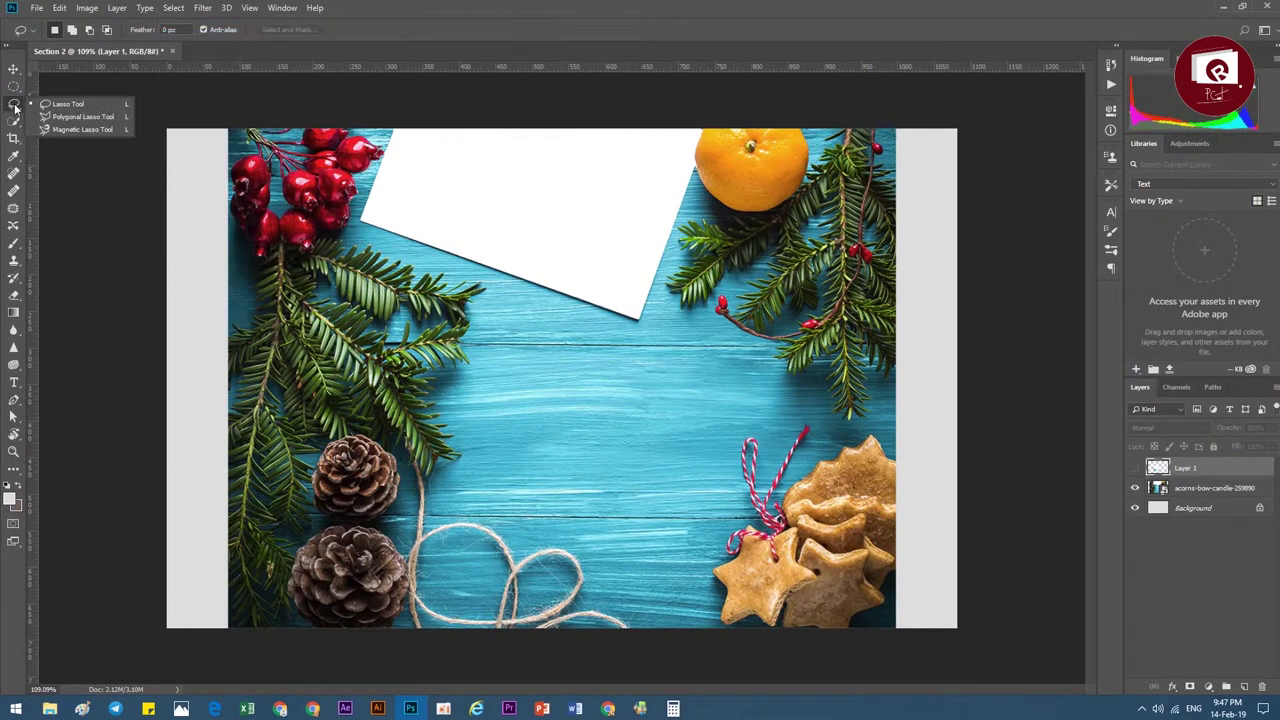
- Lasso a freehand area and rasterize the acorns-bow-candle-259890 photo layer
left_click(78, 106)
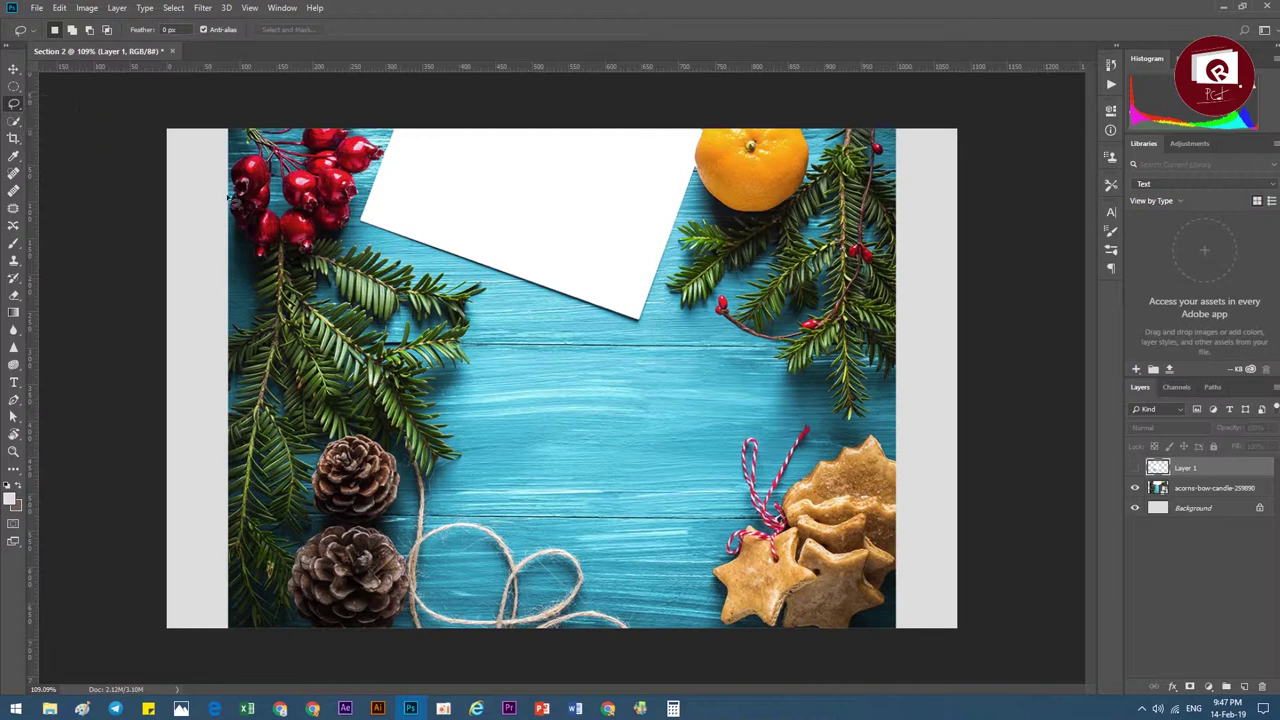
mouse_move(472, 274)
left_mouse_down()
mouse_move(497, 265)
mouse_move(436, 250)
left_mouse_up()
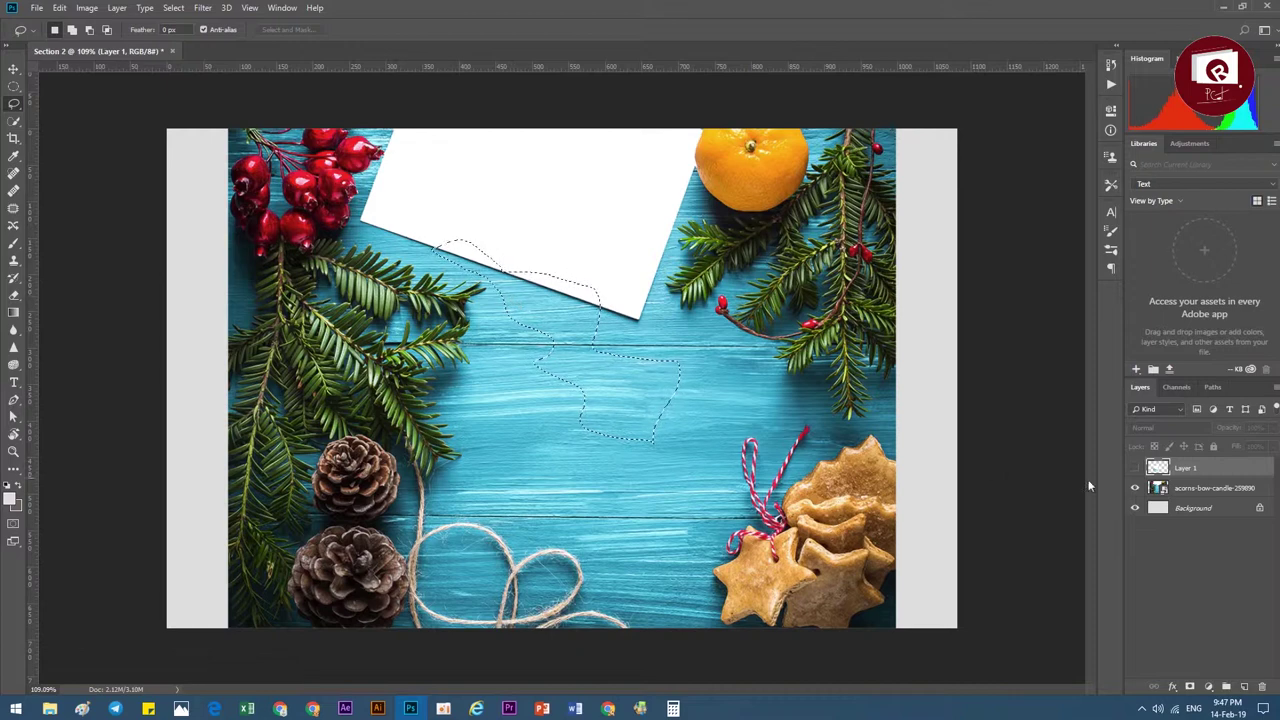
left_click(1160, 487)
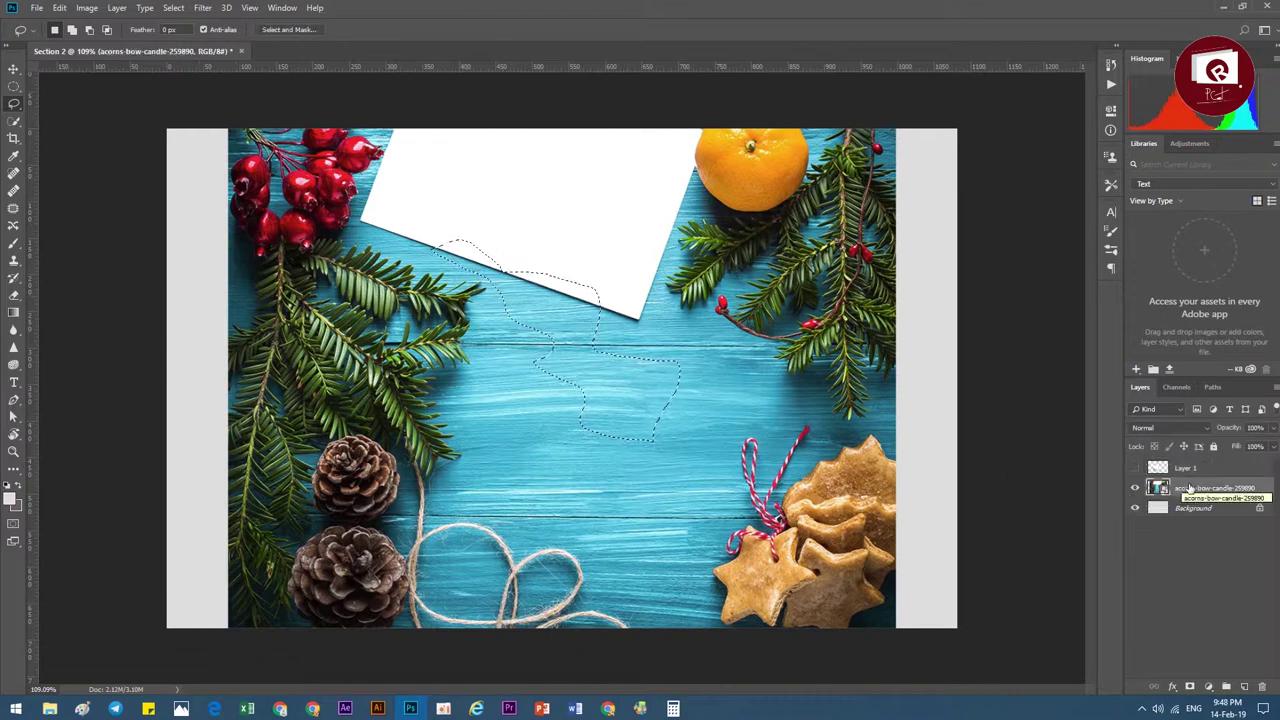
right_click(1188, 488)
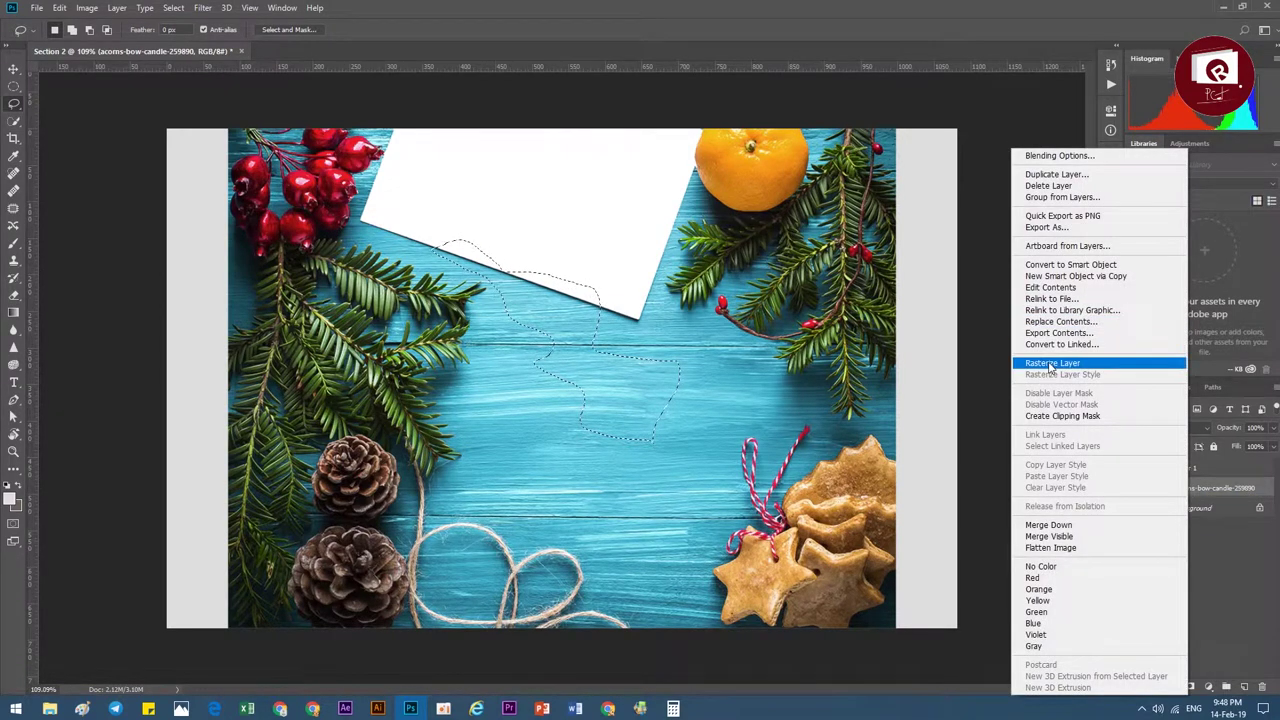
left_click(1050, 363)
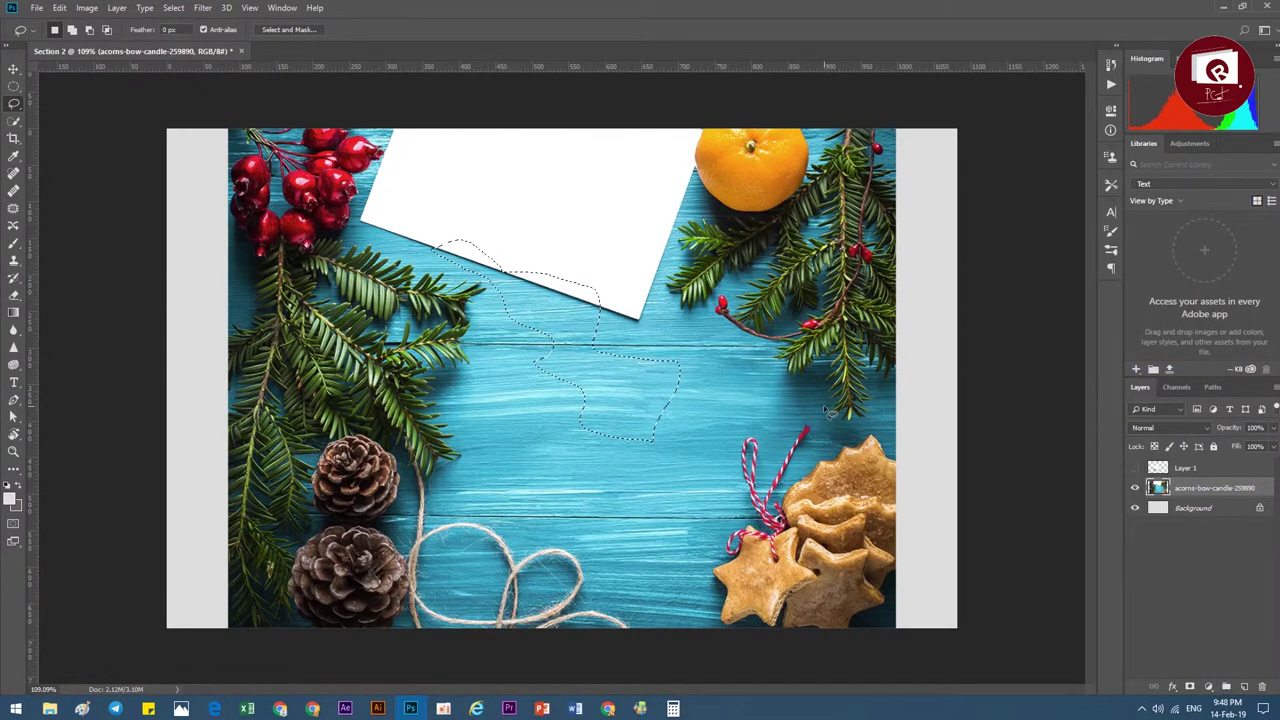
- Delete the lassoed pixels as a trial, then undo the deletion and deselect
key("Delete")
key("ctrl+d")
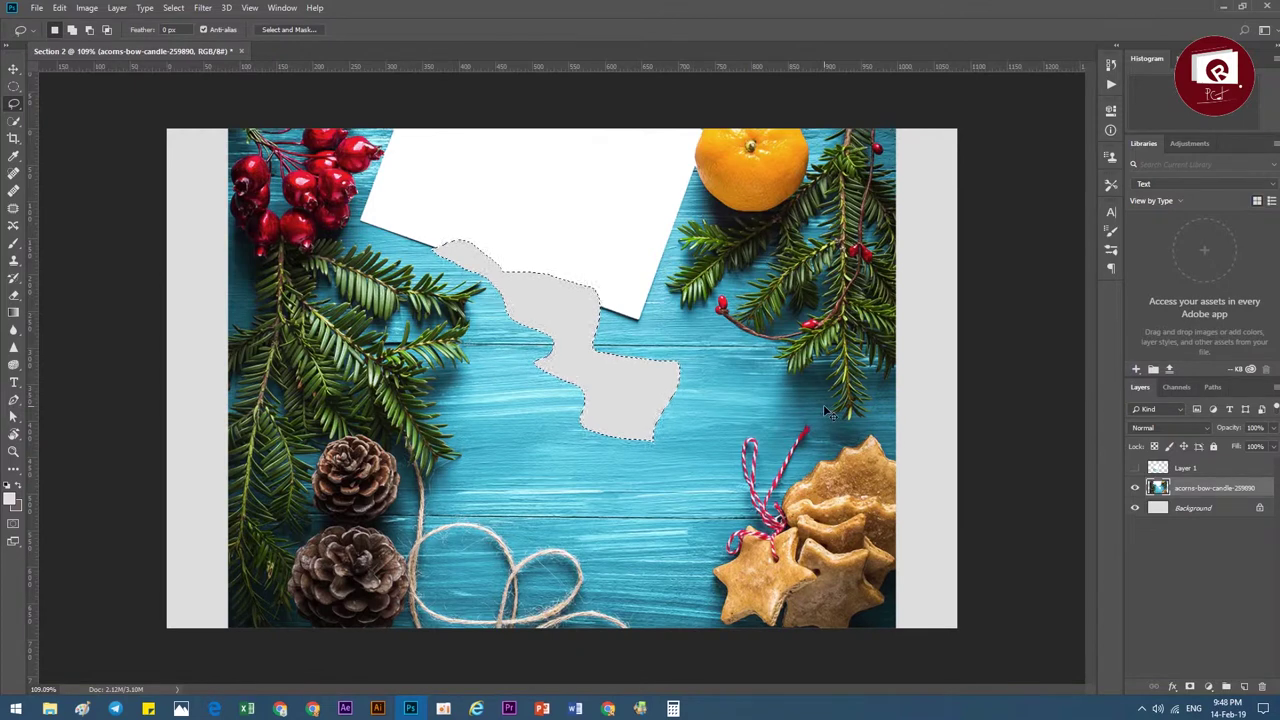
key("ctrl+alt+z")
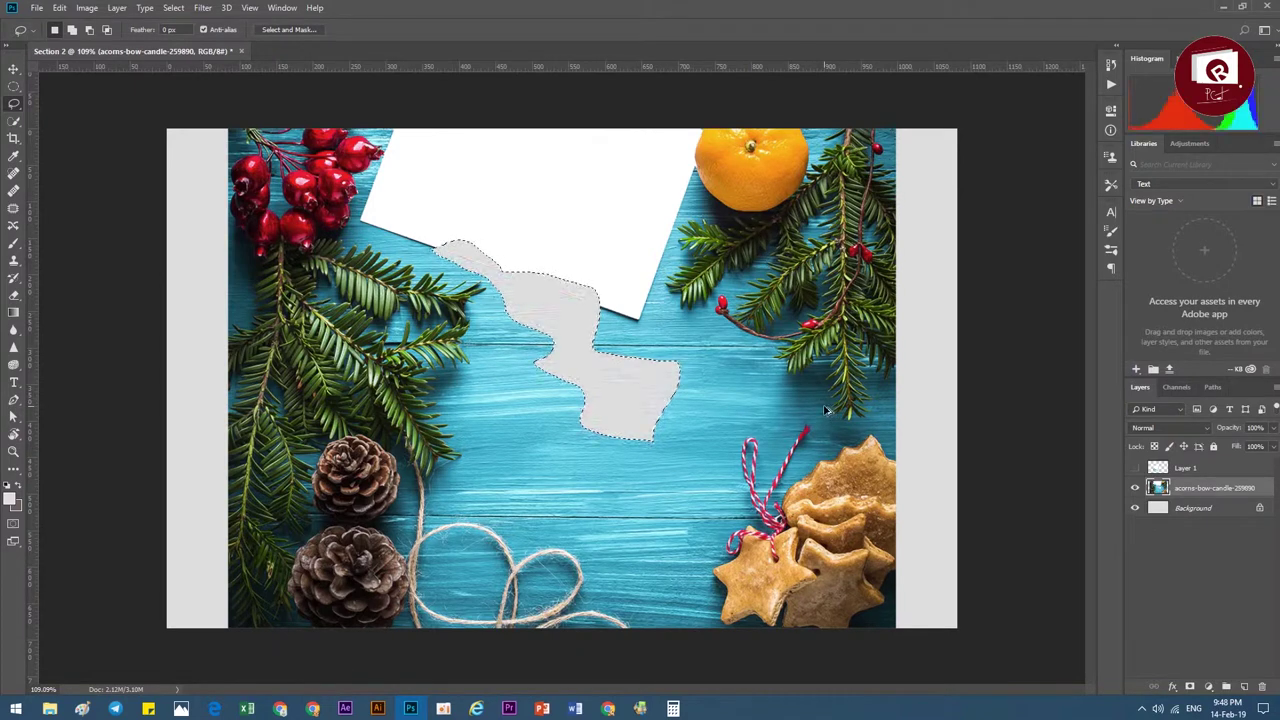
key("ctrl+alt+z")
key("ctrl+d")
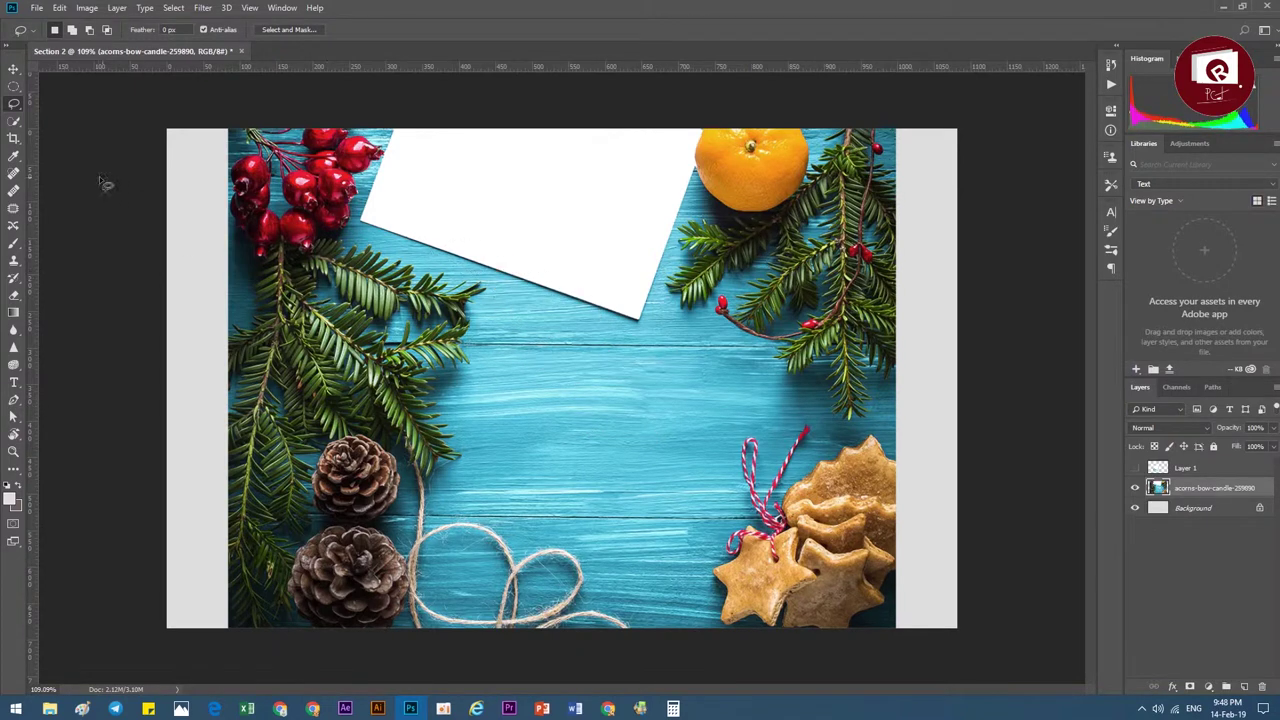
- Draw a Polygonal Lasso outline around the paper card and wood, closed with a double-click
right_click(15, 104)
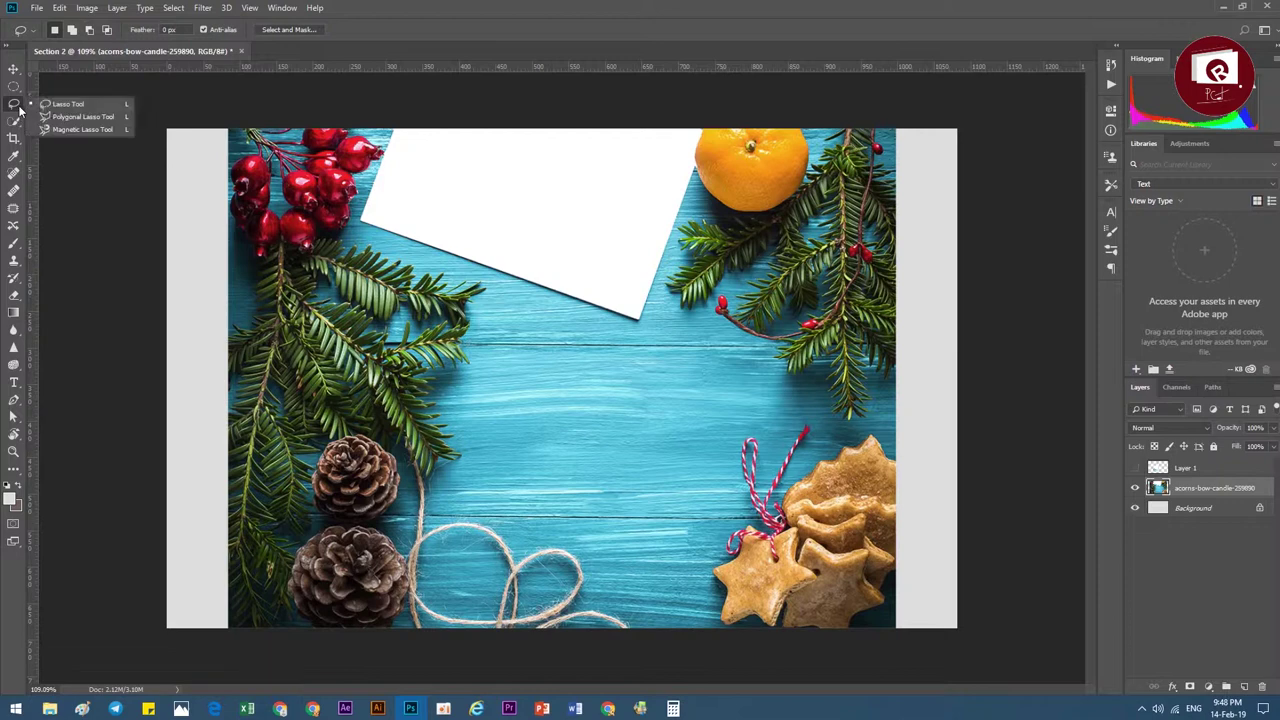
left_click(93, 117)
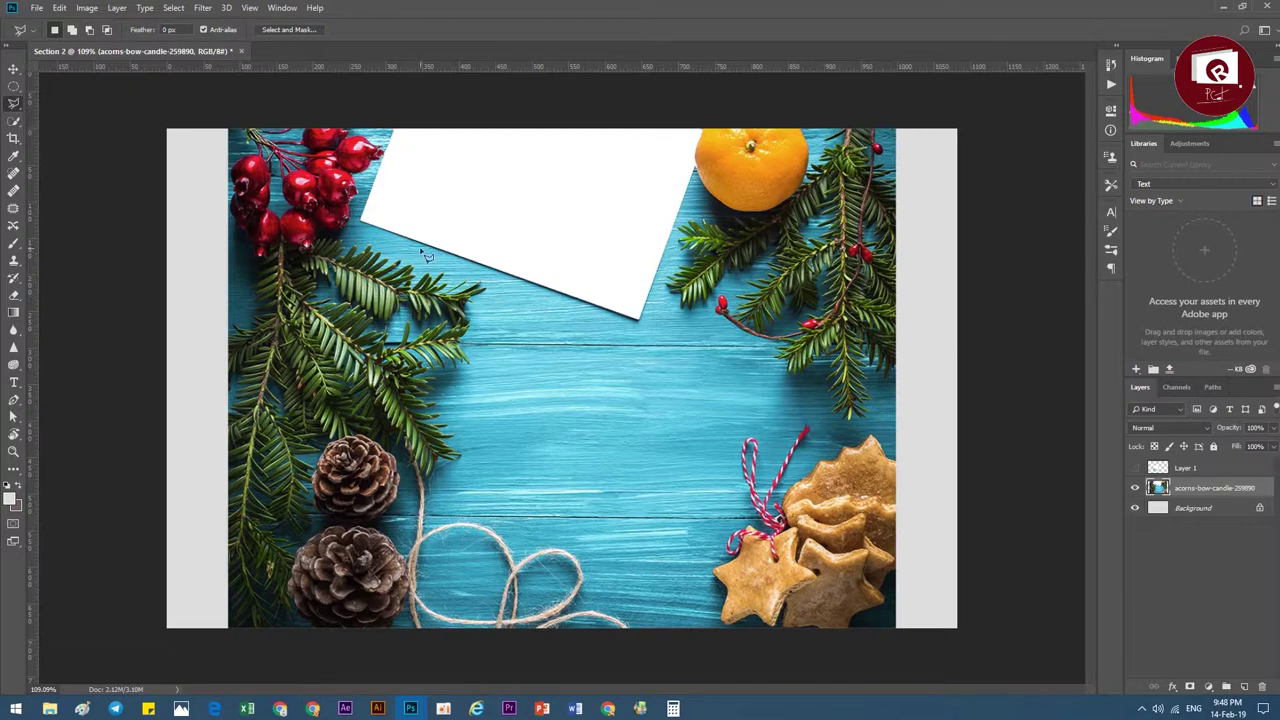
left_click(620, 335)
left_click(603, 403)
left_click(469, 407)
left_click(480, 342)
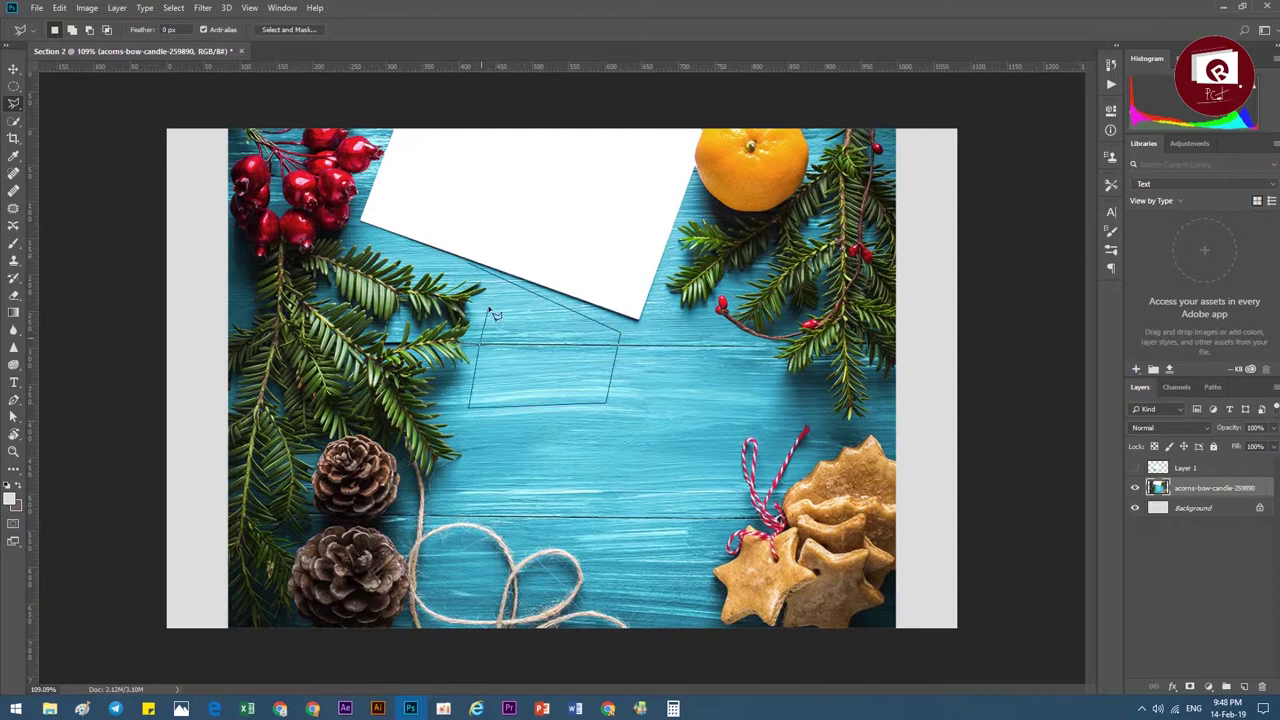
left_click(529, 315)
left_click(584, 367)
left_click(544, 439)
left_click(509, 461)
left_click(459, 459)
left_click(444, 414)
left_click(448, 362)
left_click(503, 261)
left_click(588, 254)
left_click(690, 341)
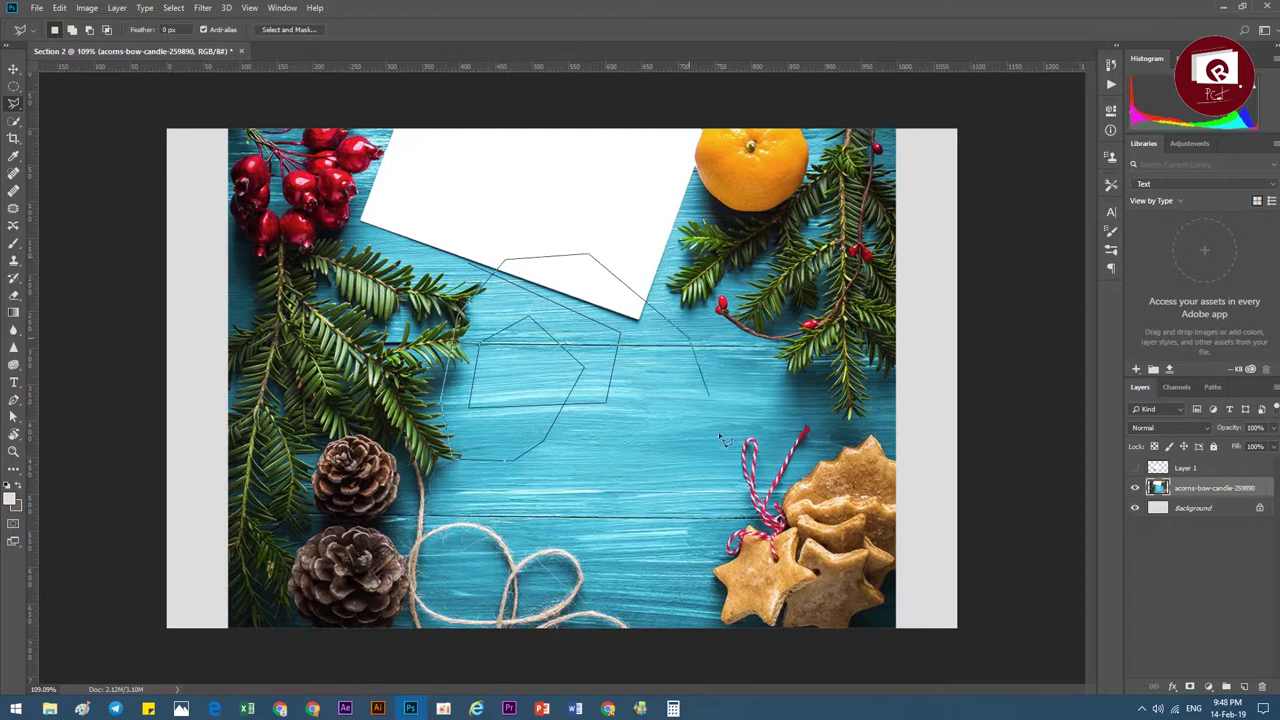
left_click(721, 464)
left_click(512, 532)
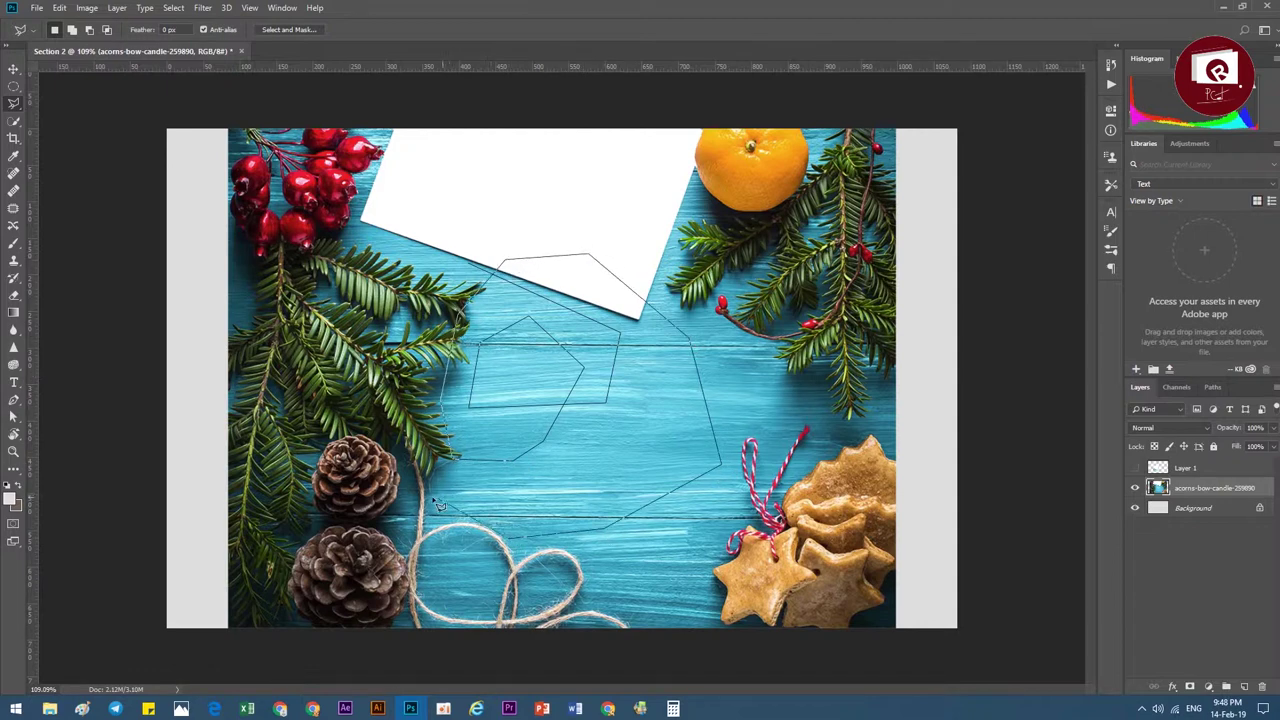
left_click(430, 500)
left_click(340, 400)
left_click(490, 170)
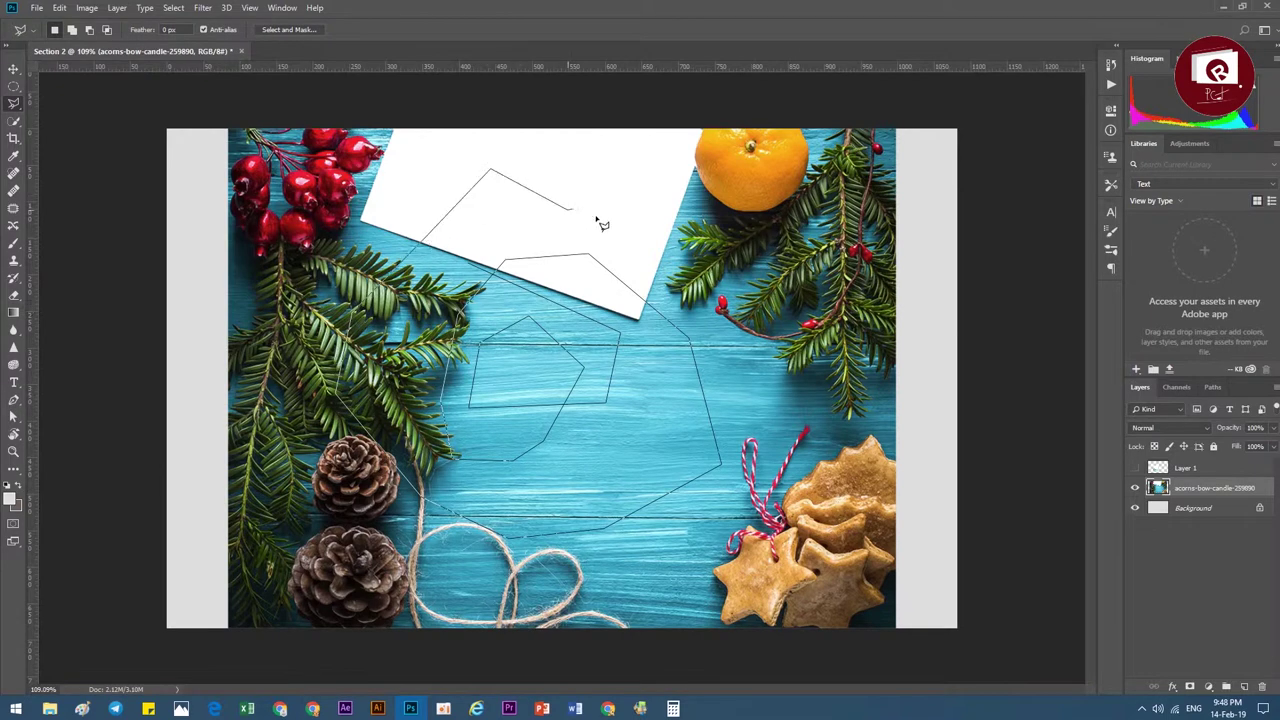
left_click(567, 210)
left_click(647, 200)
left_click(662, 276)
left_click(516, 380)
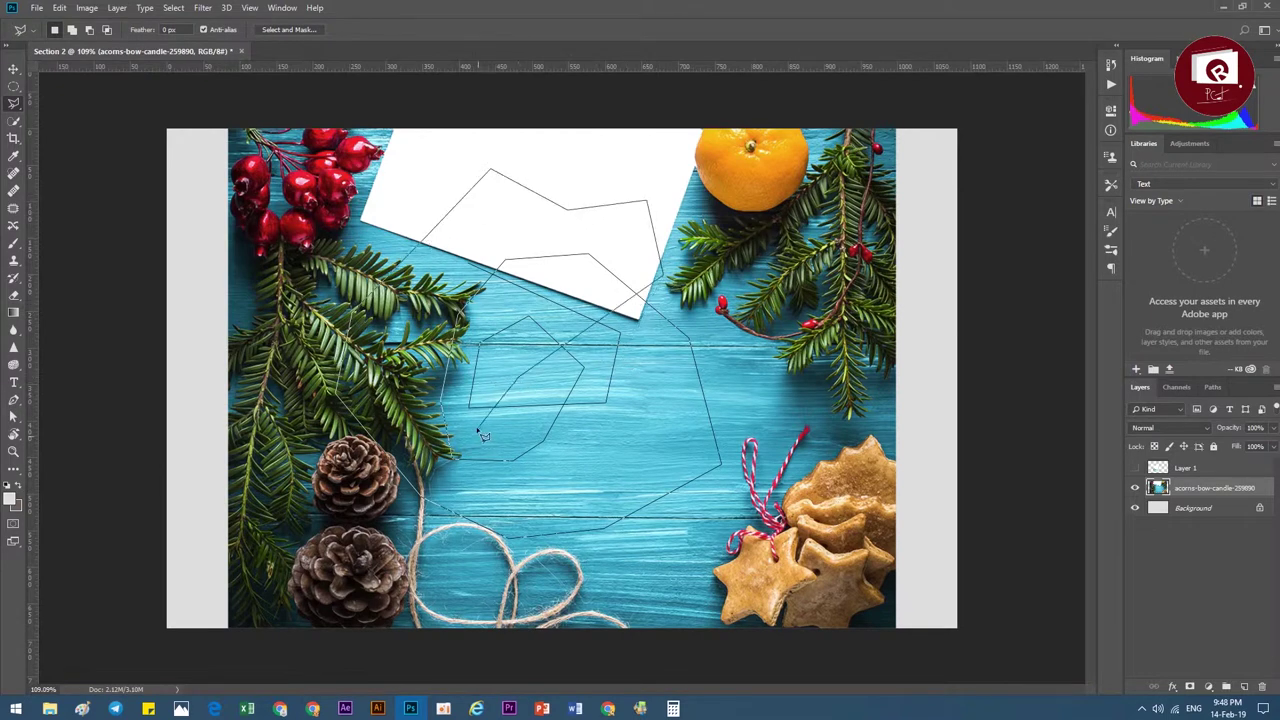
left_click(514, 430)
left_click(637, 484)
left_click(678, 437)
left_click(677, 372)
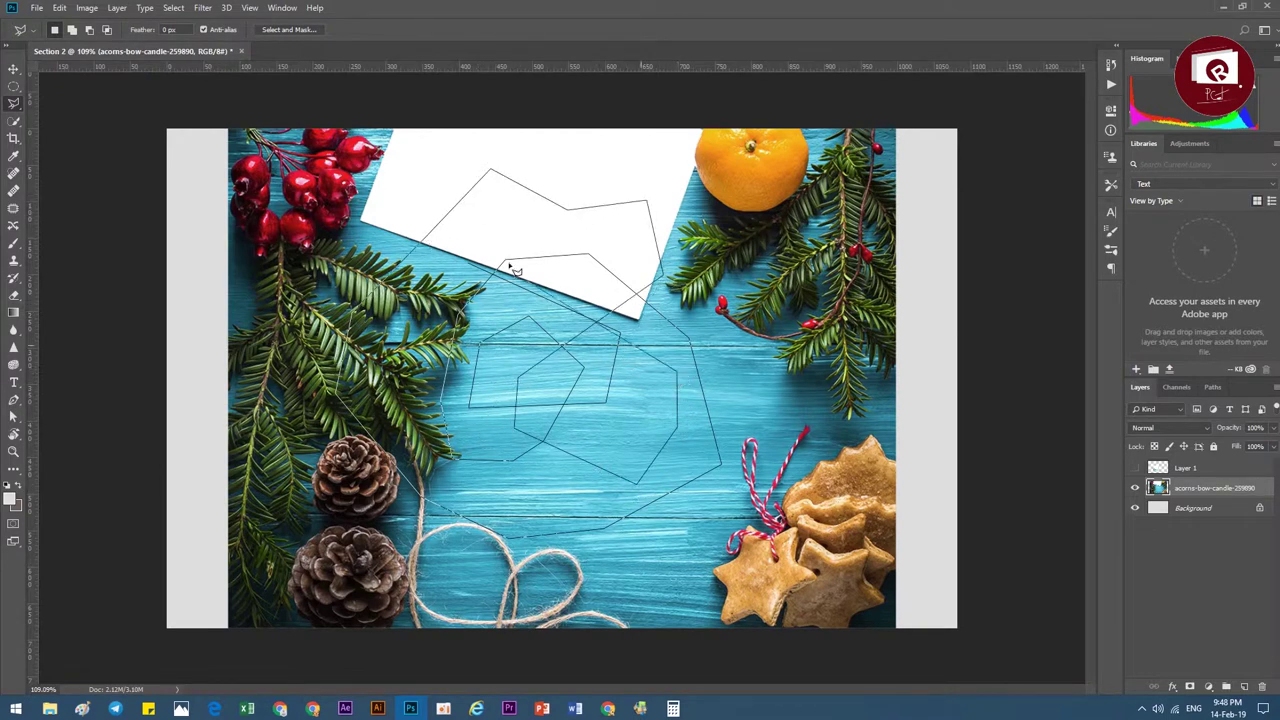
left_click(505, 262)
double_click(470, 272)
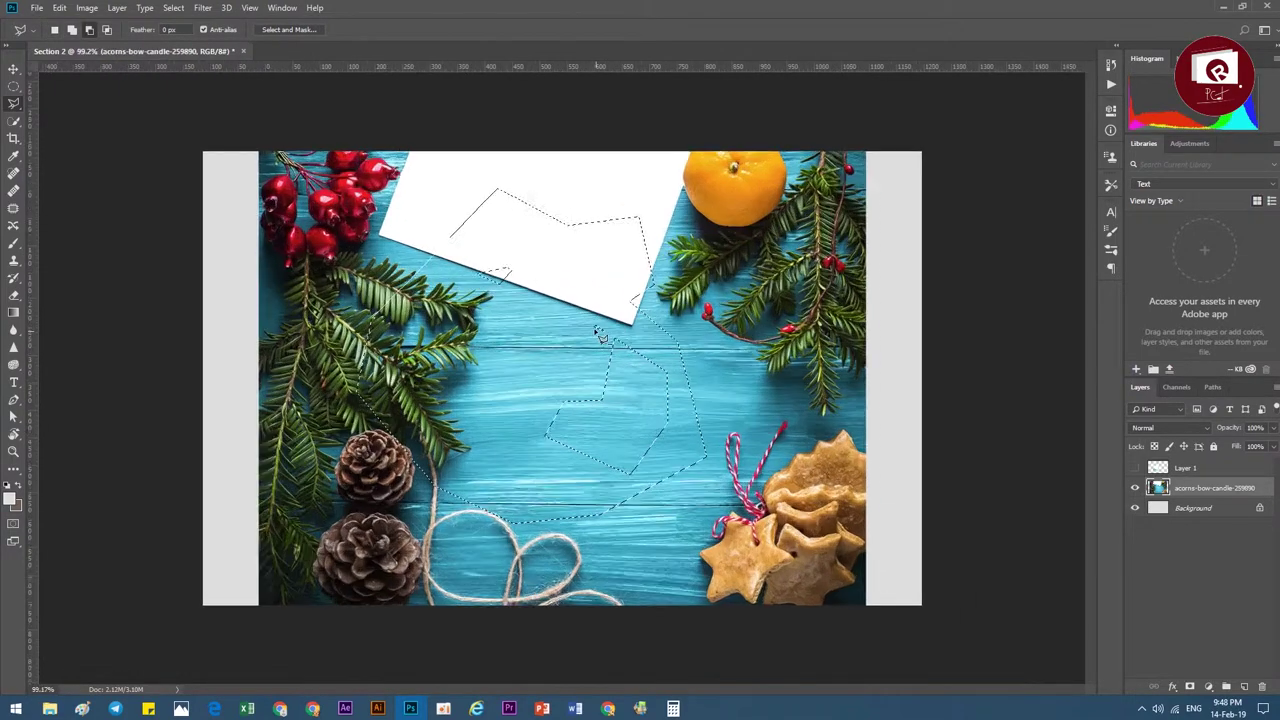
- Deselect the polygon outline so nothing is selected
scroll(620, 333, "up", 2)
scroll(597, 337, "down", 2)
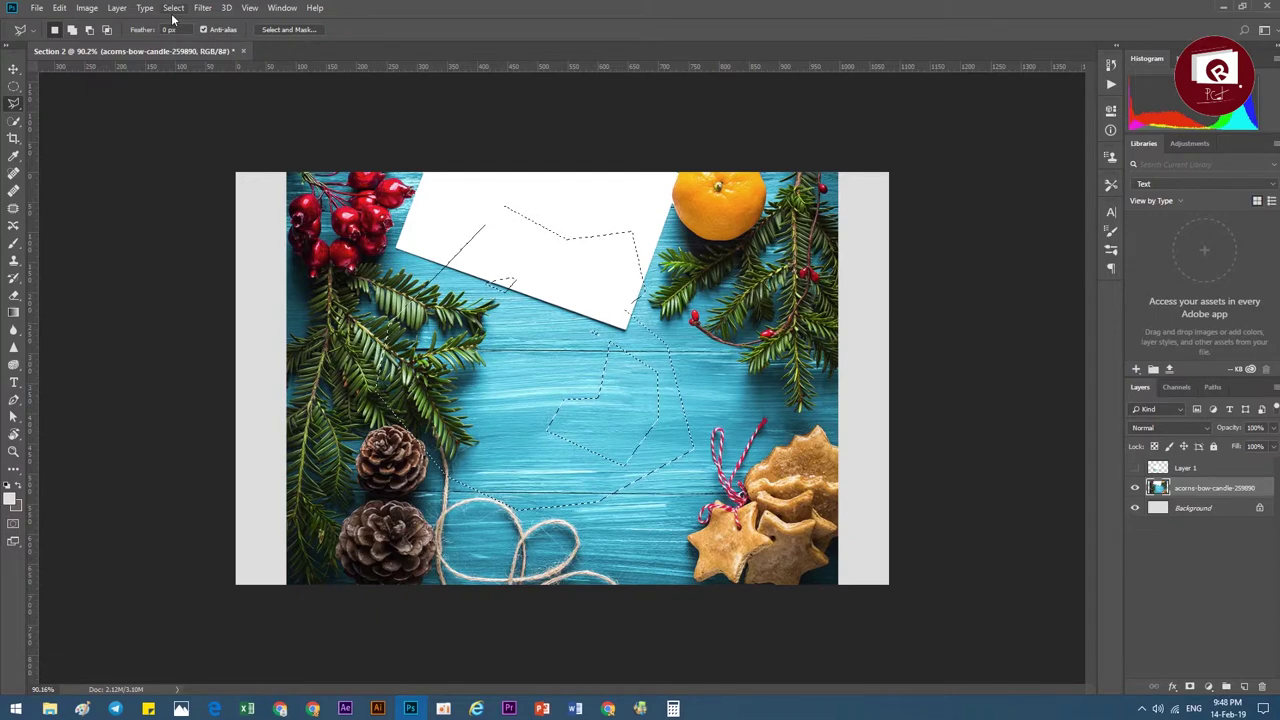
left_click(173, 8)
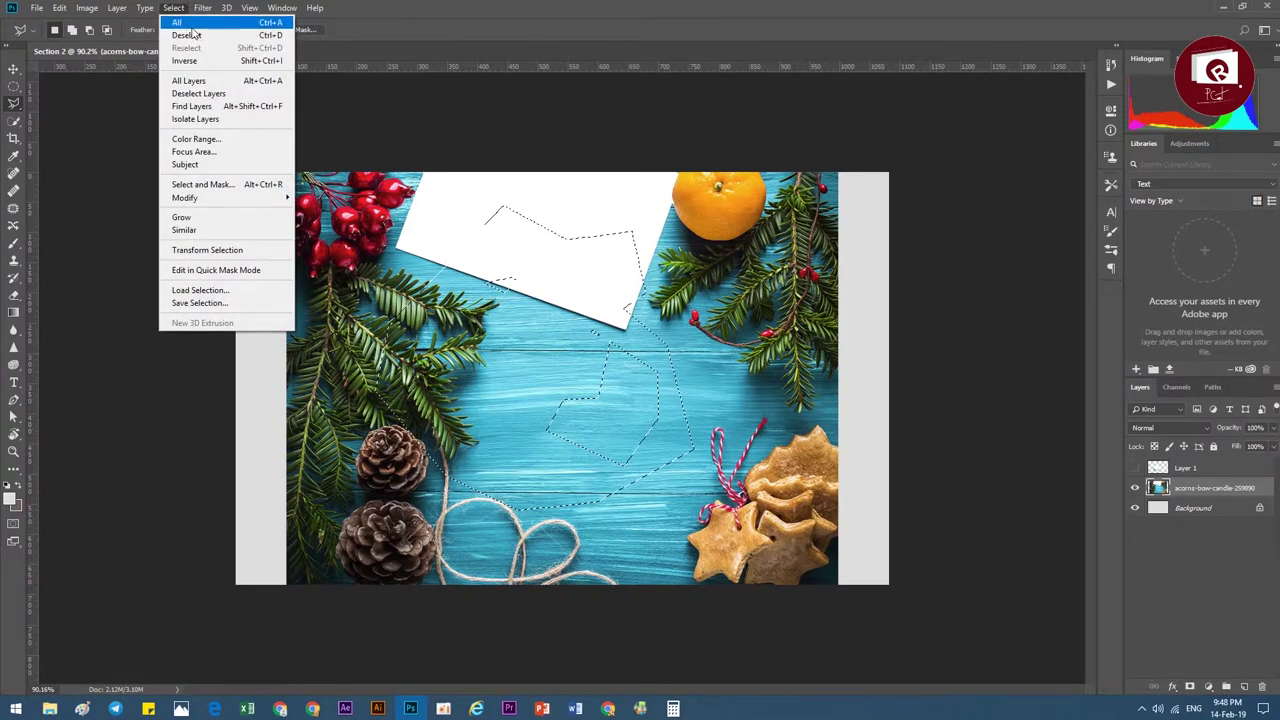
left_click(185, 36)
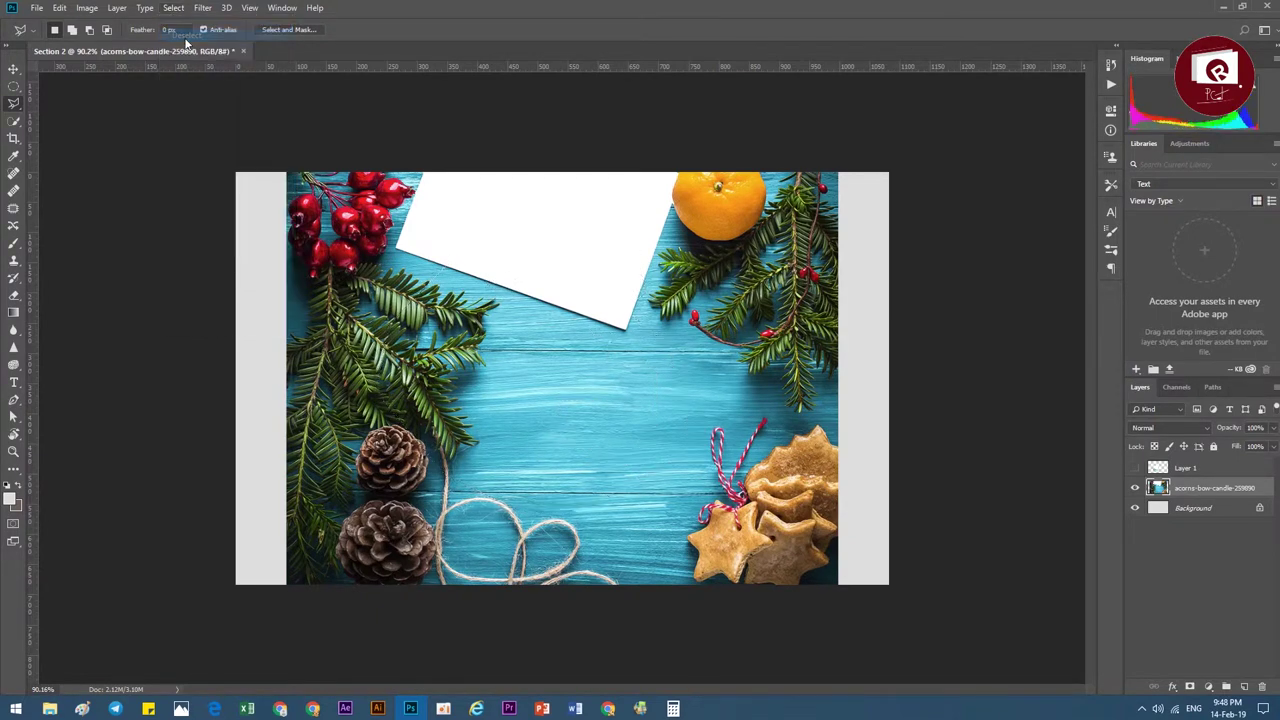
right_click(19, 104)
left_click(70, 128)
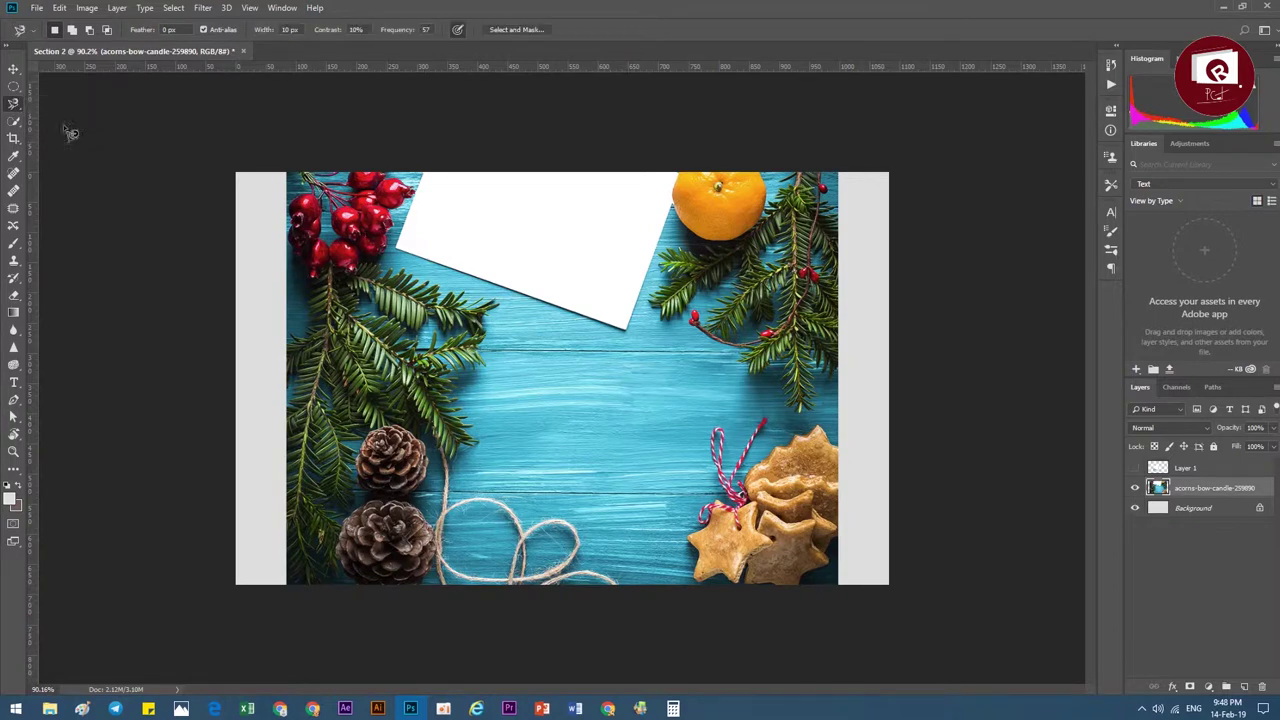
left_click(408, 240)
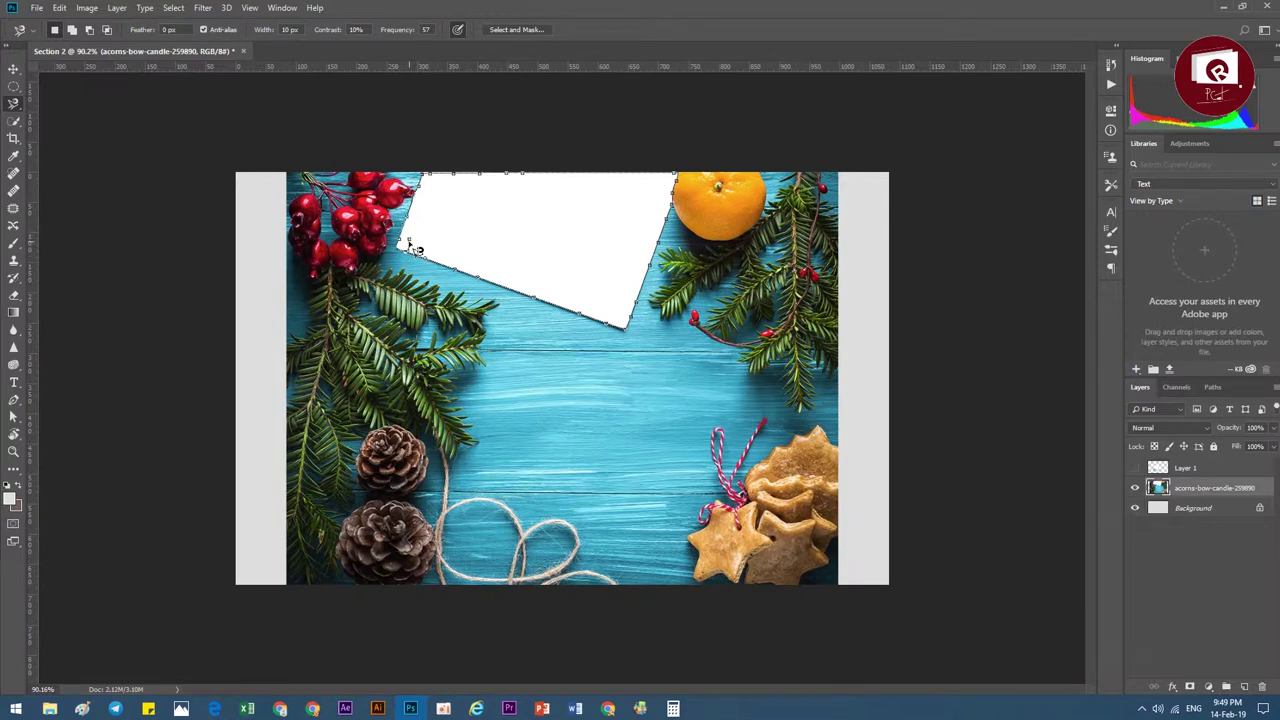
left_click(412, 247)
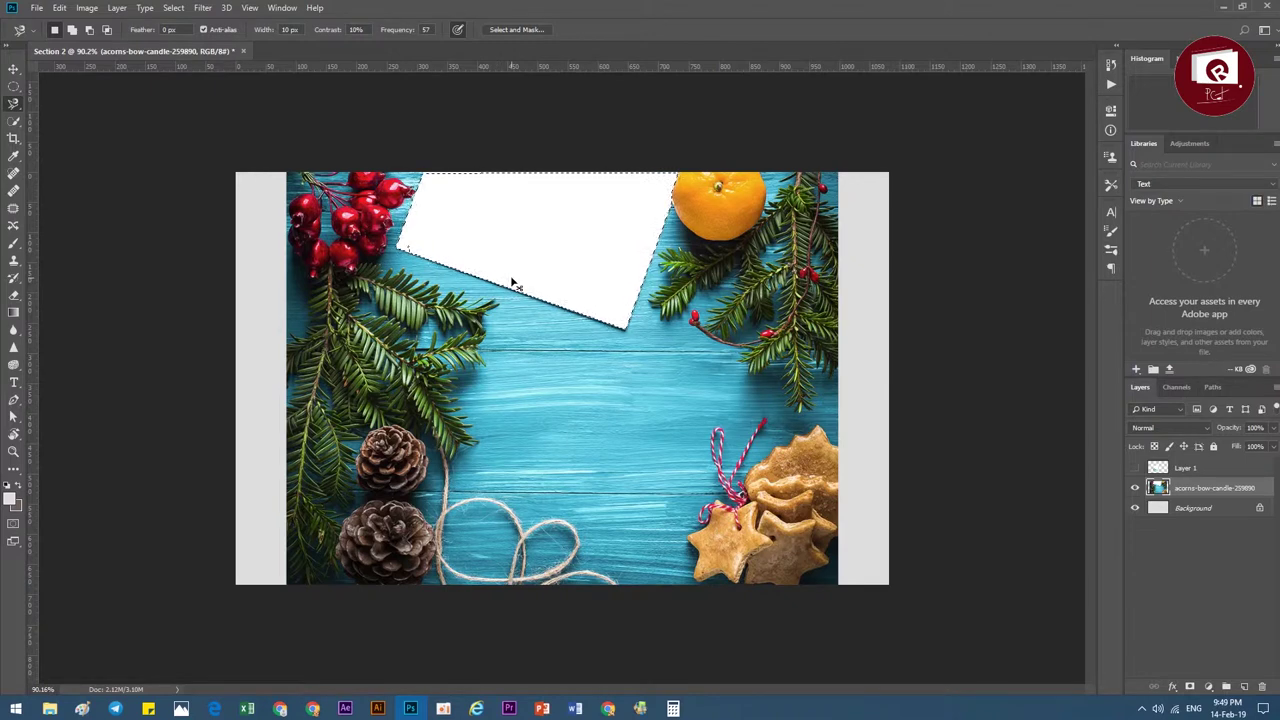
key("ctrl+d")
left_click(173, 7)
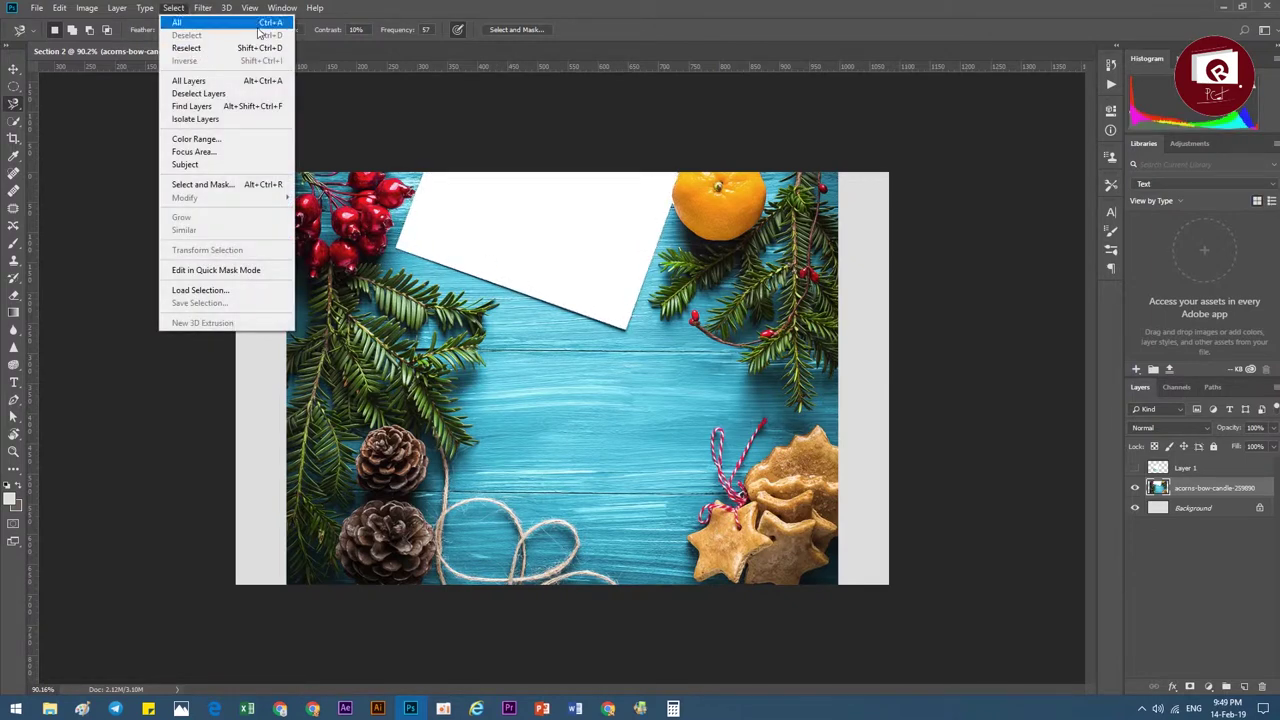
left_click(316, 67)
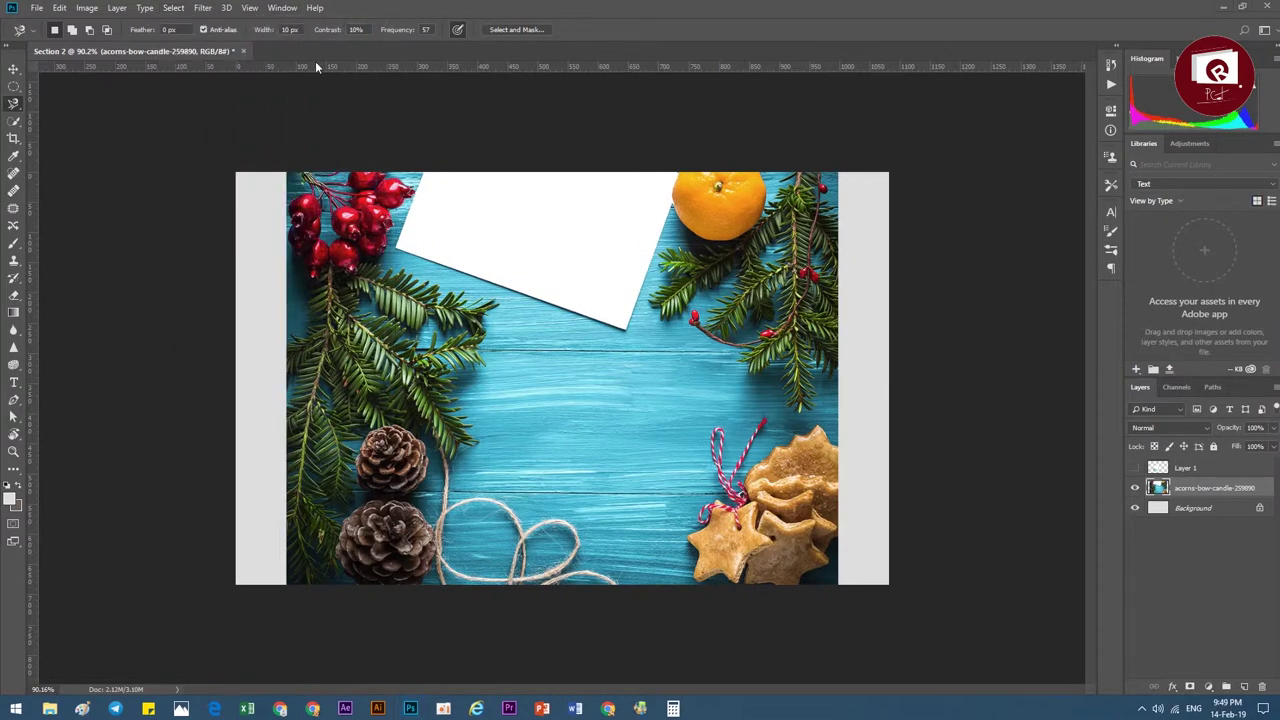
right_click(13, 123)
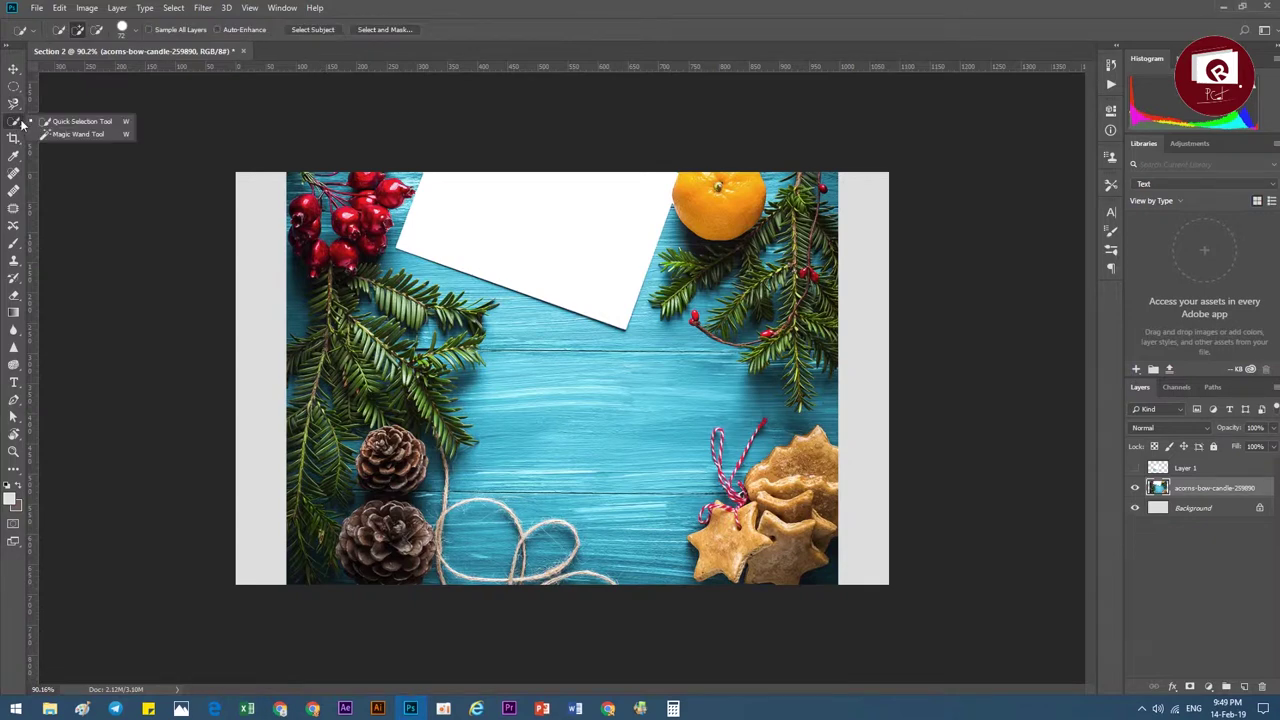
left_click(27, 123)
right_click(14, 125)
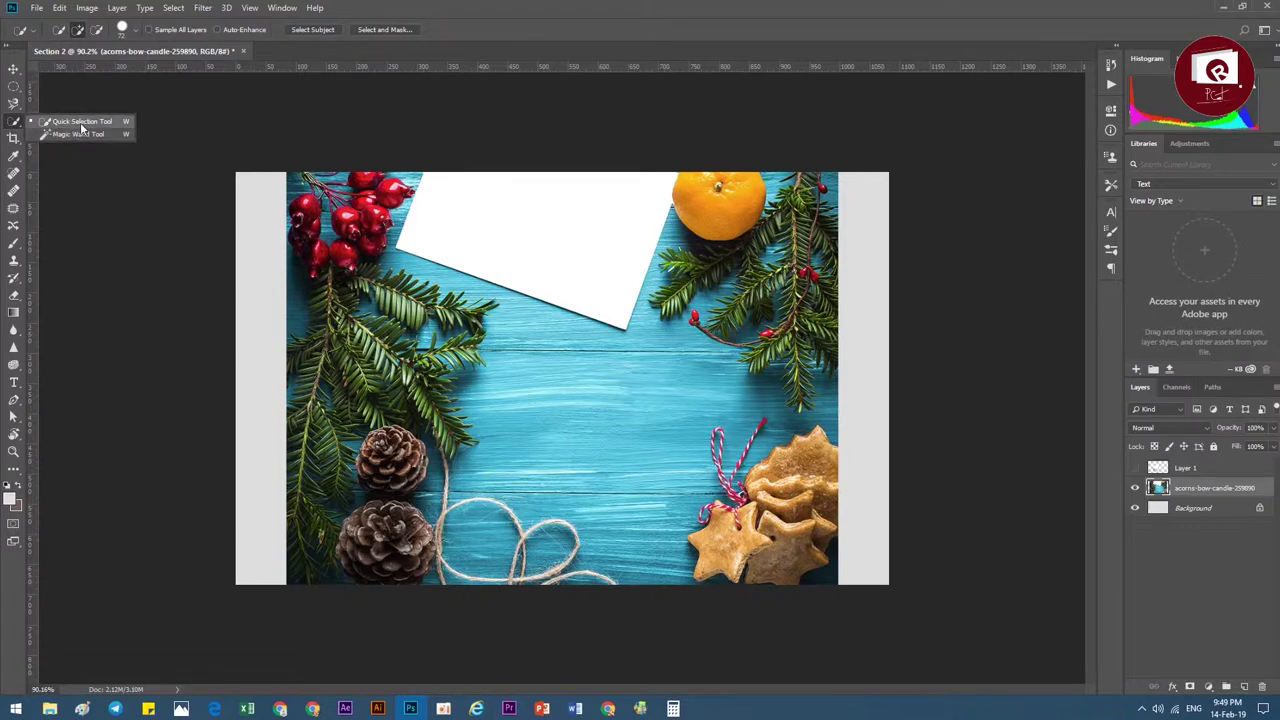
left_click(86, 122)
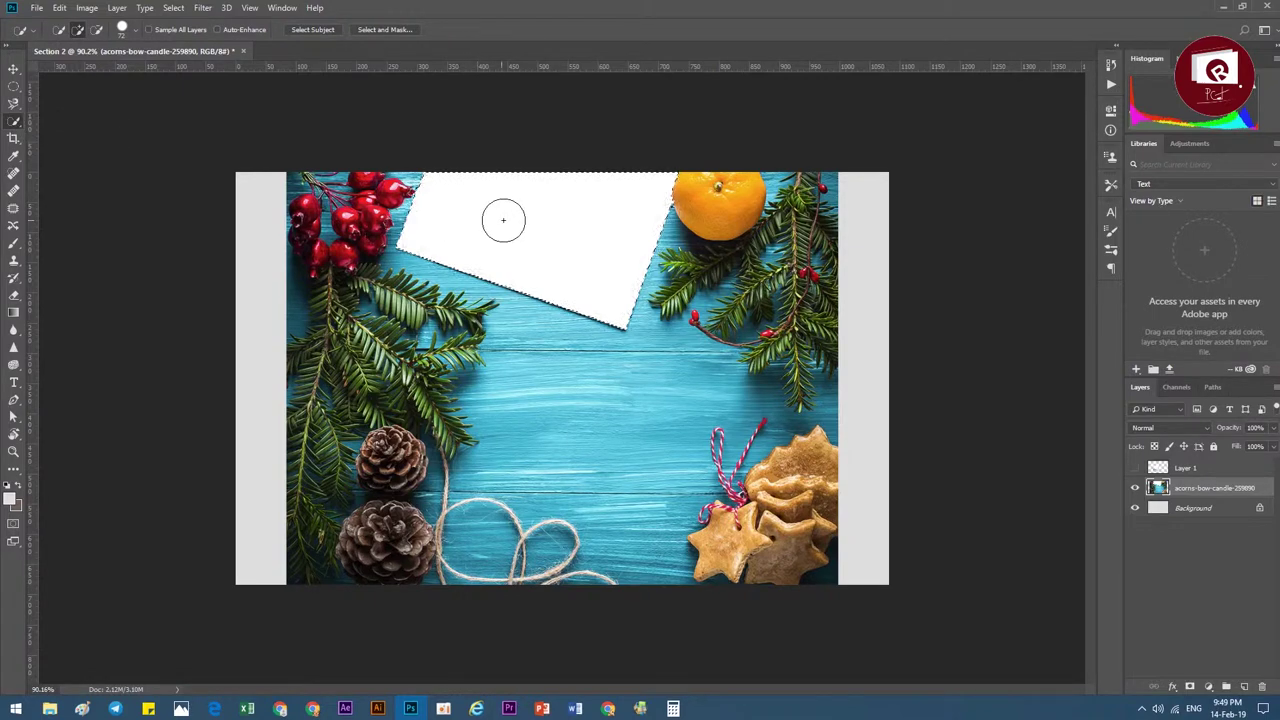
left_click_drag(503, 217, 655, 240)
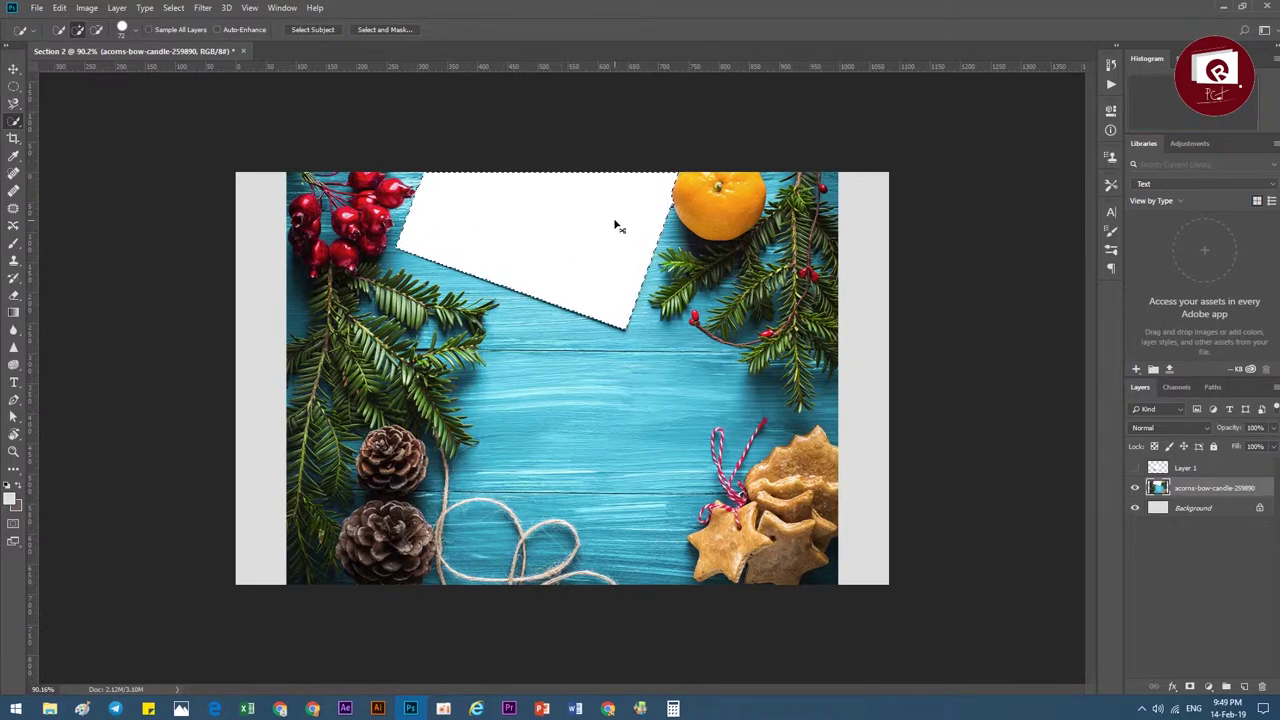
key("ctrl+d")
mouse_move(606, 428)
left_mouse_down()
mouse_move(655, 389)
mouse_move(557, 349)
mouse_move(623, 334)
mouse_move(624, 352)
left_mouse_up()
key("ctrl+d")
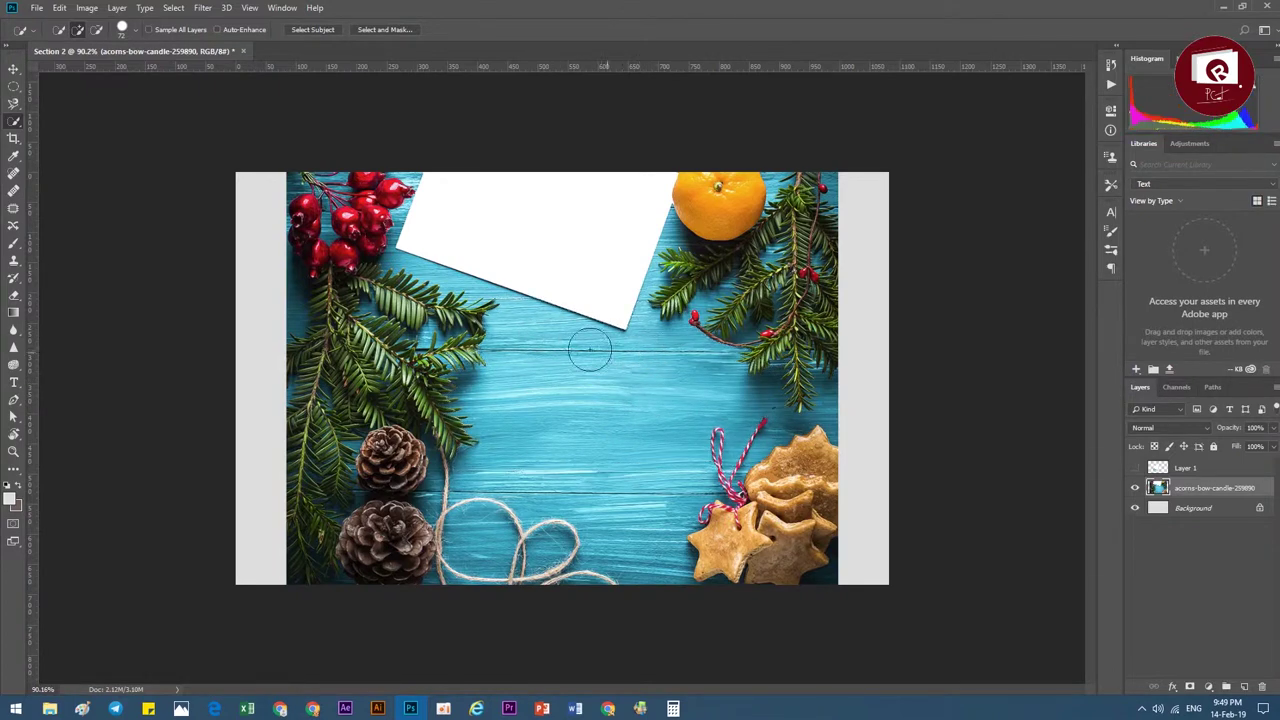
right_click(21, 120)
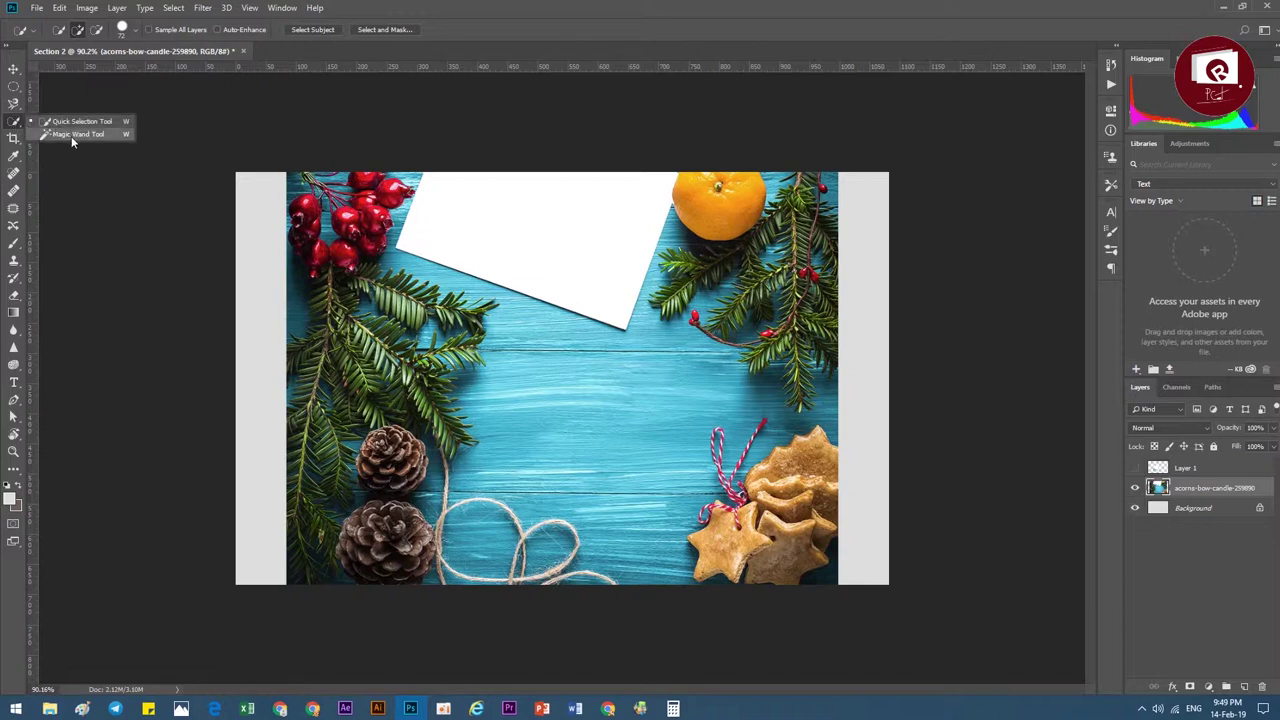
- Magic Wand select a thin strip of the blue wood, undoing a larger patch
left_click(71, 136)
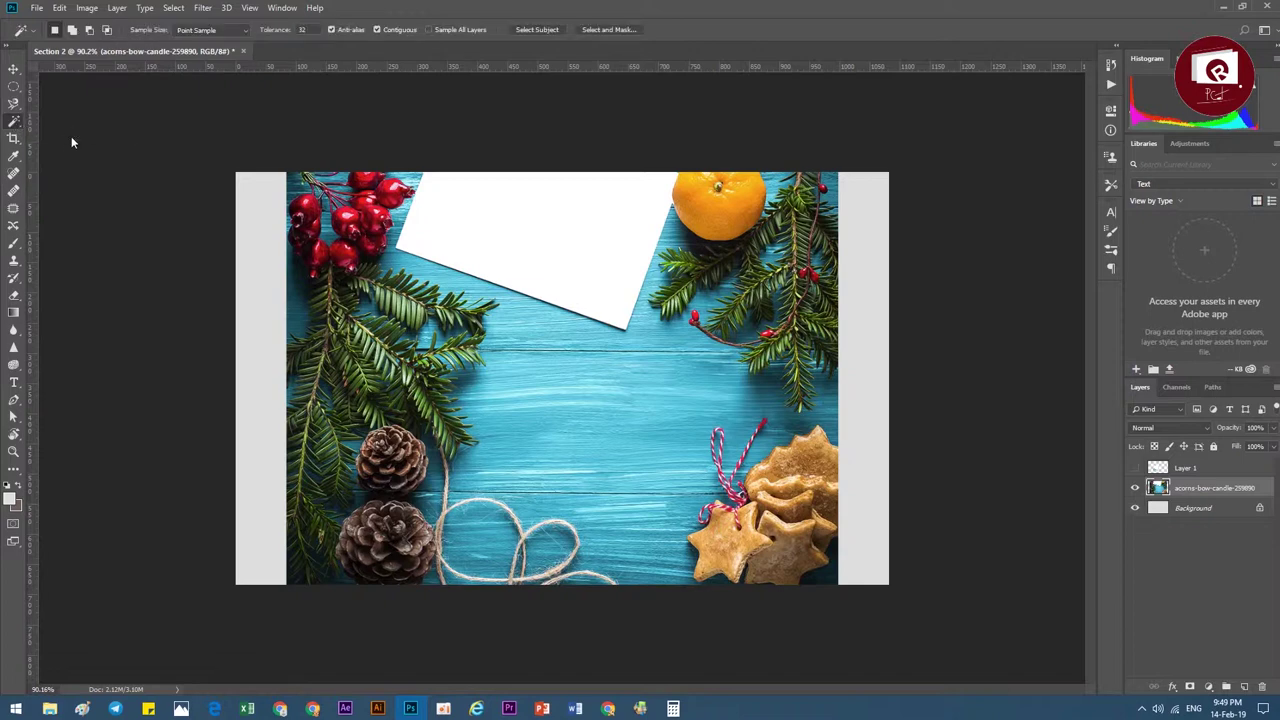
left_click(584, 403)
left_click(604, 387)
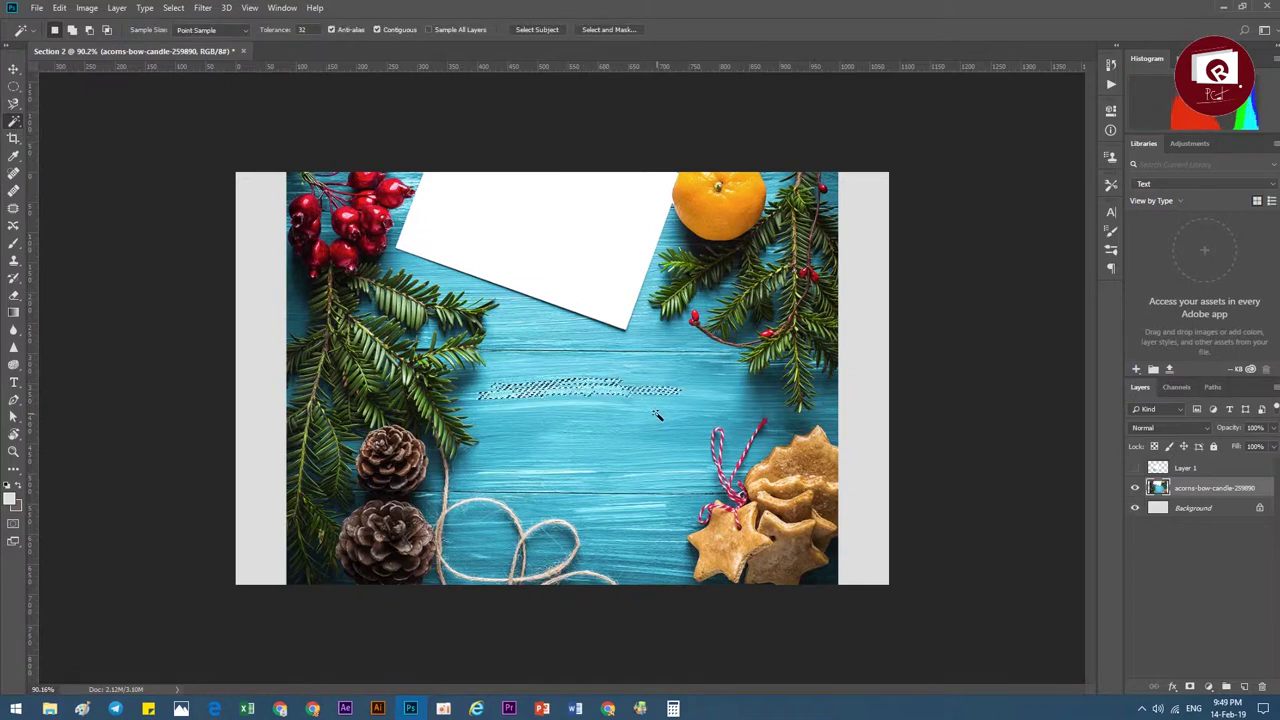
left_click(560, 422)
key("ctrl+z")
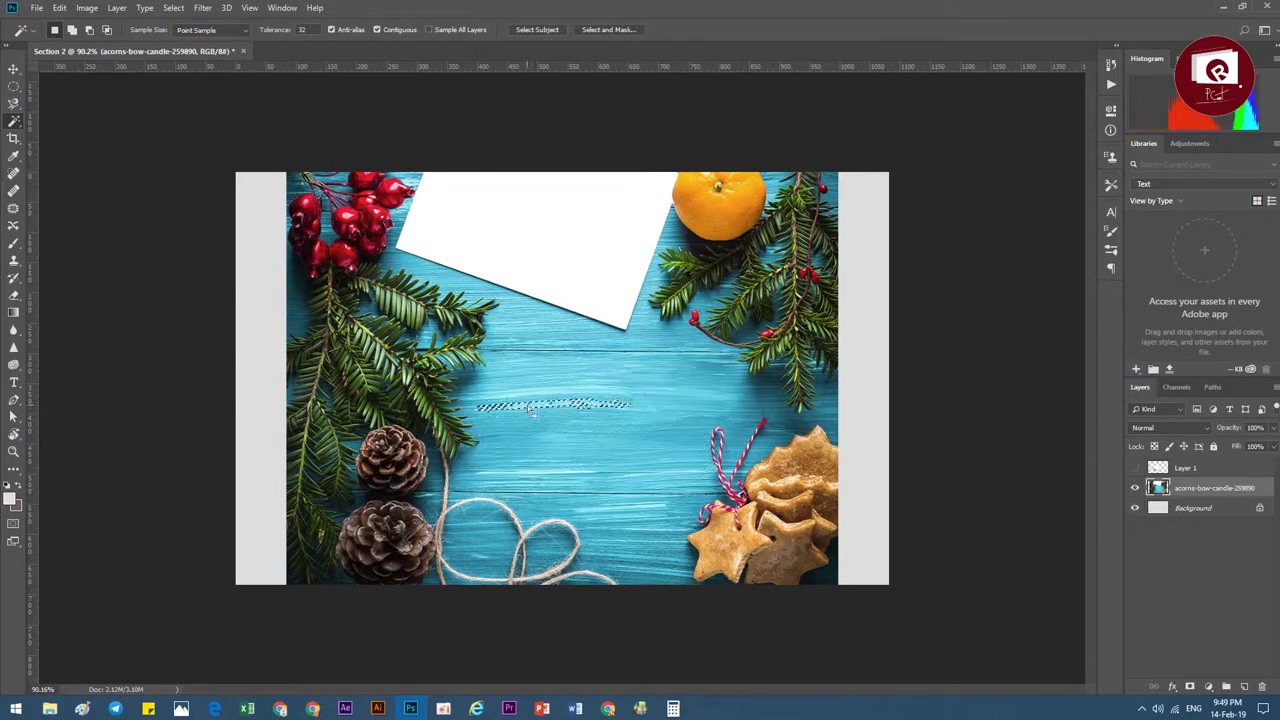
- Magic Wand select the white card, then the orange, then the card again
left_click(597, 274)
left_click(714, 203)
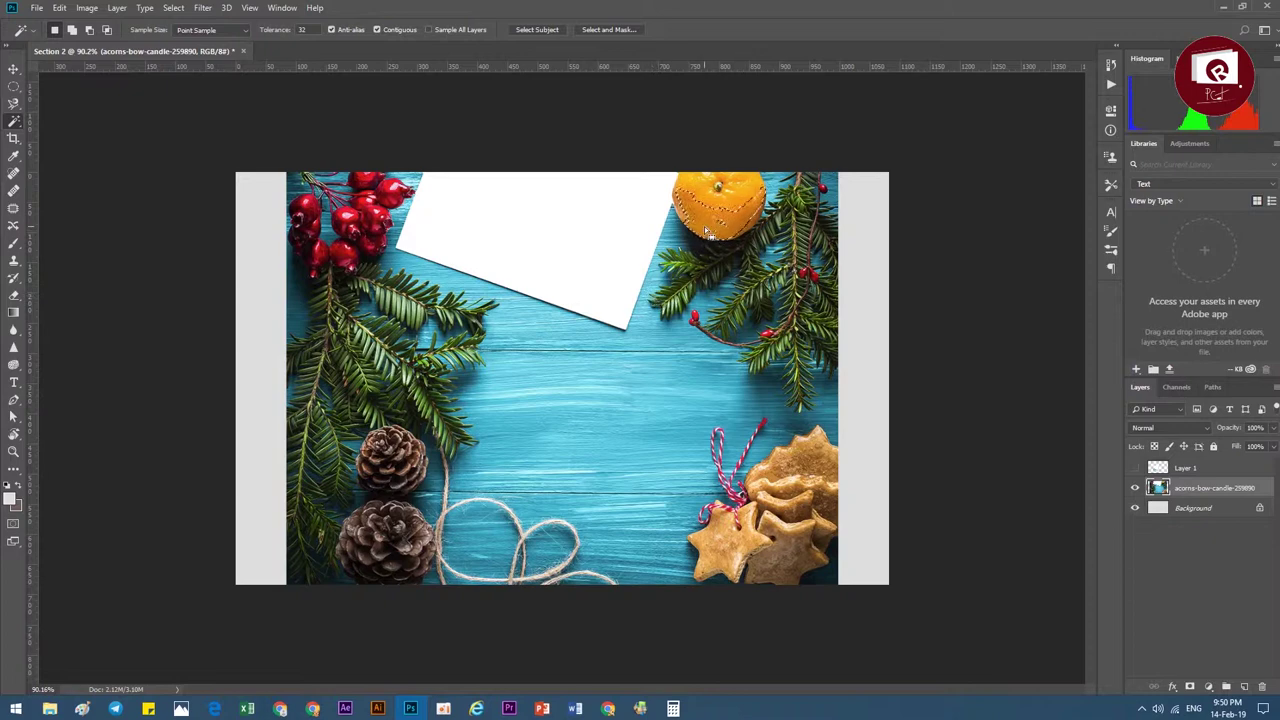
left_click(561, 247)
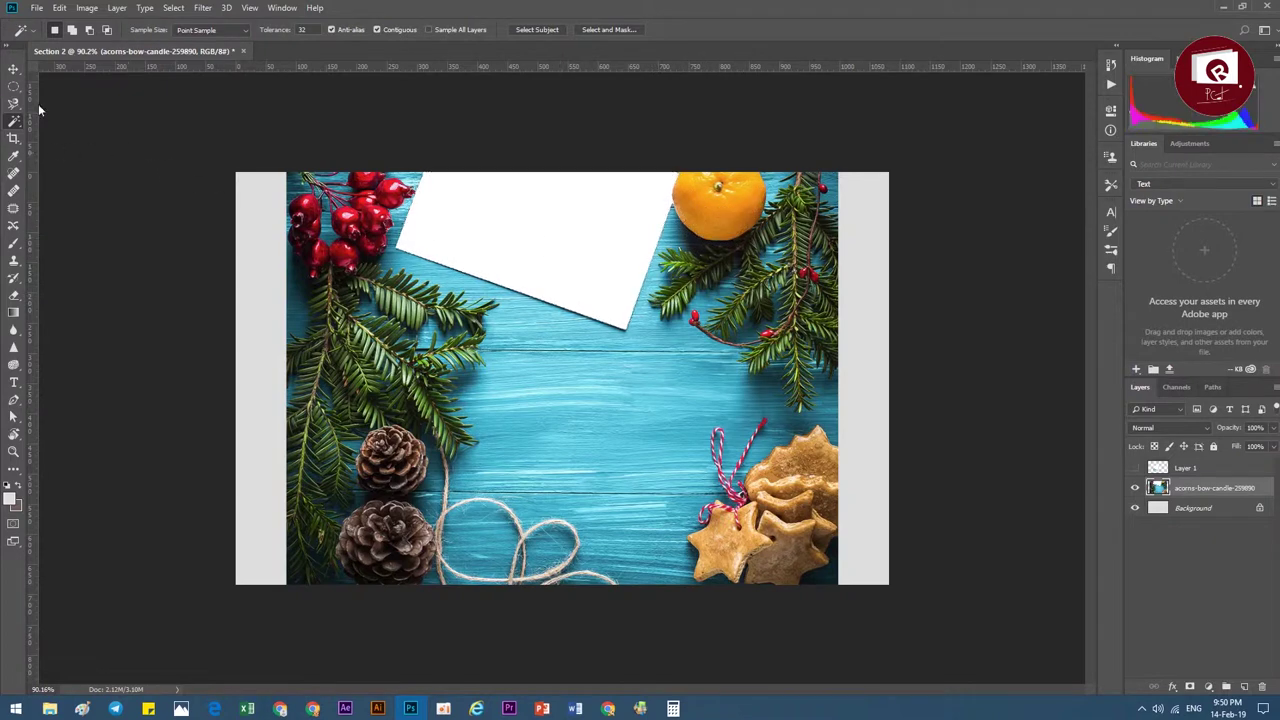
left_click(13, 87)
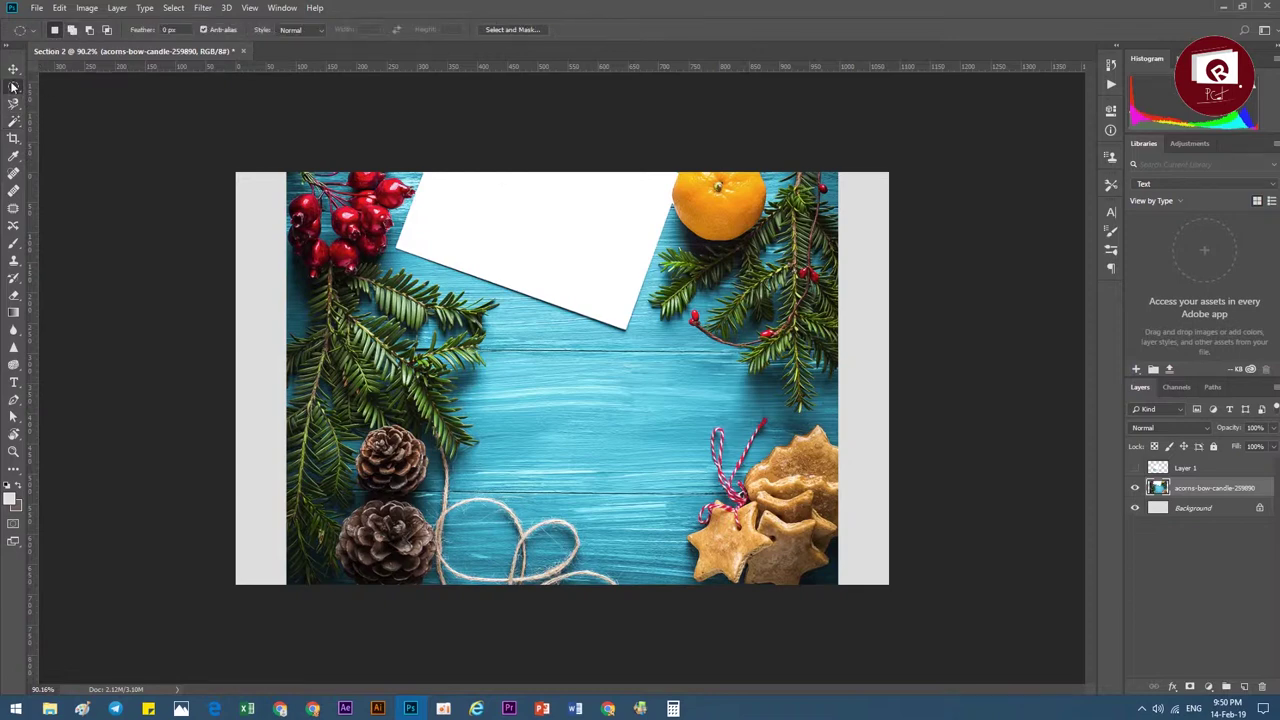
- Draw an elliptical selection over the paper and add a larger ellipse toward the cookies
right_click(13, 87)
left_click(12, 90)
left_click_drag(476, 208, 626, 391)
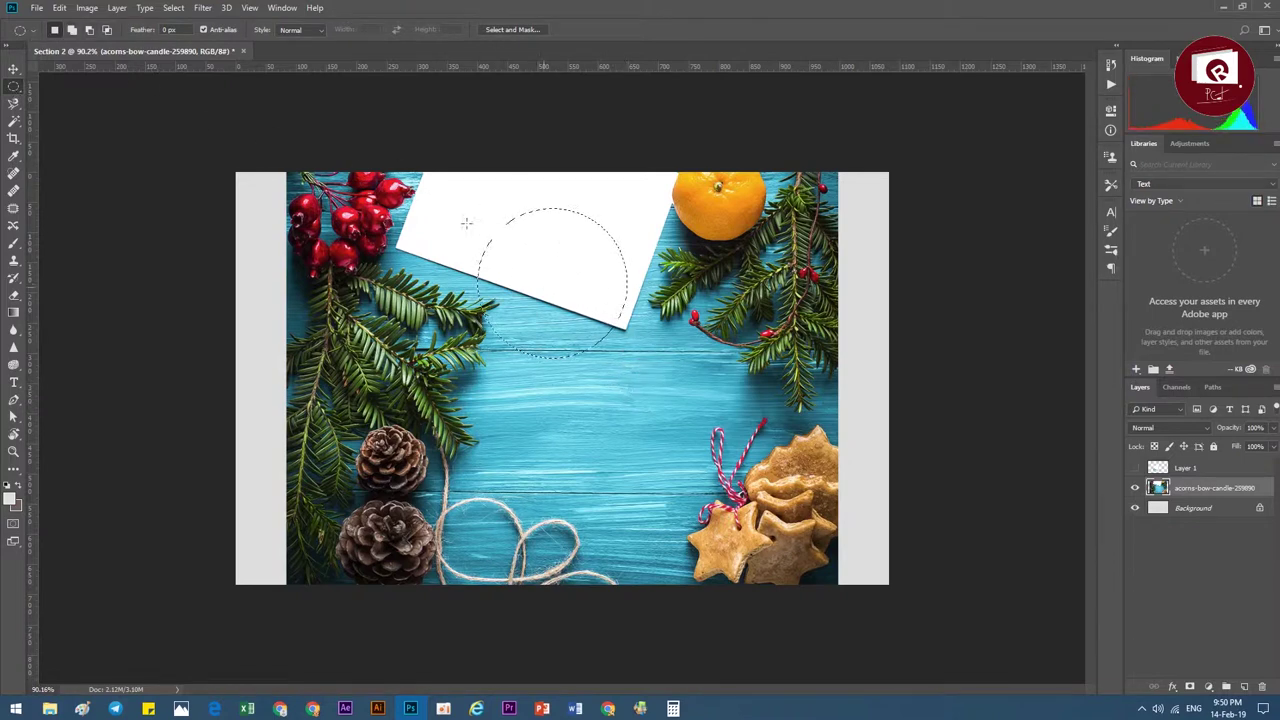
left_click(72, 30)
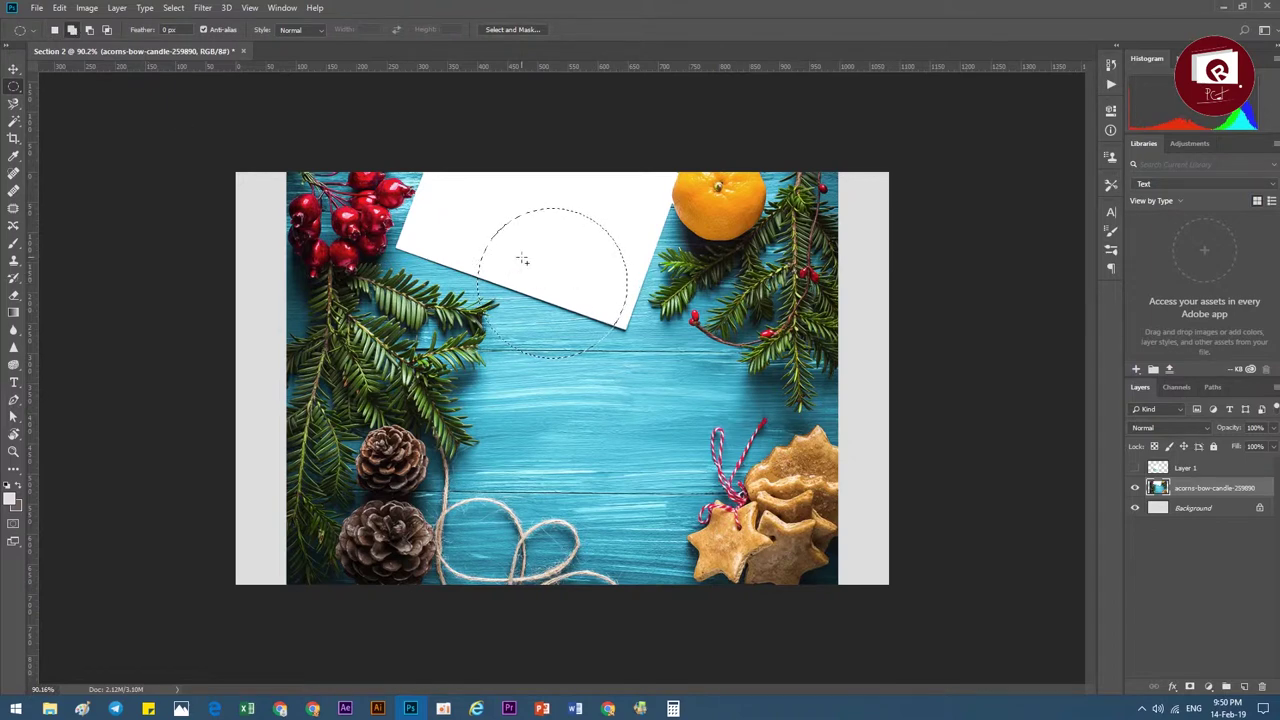
left_click_drag(511, 285, 741, 521)
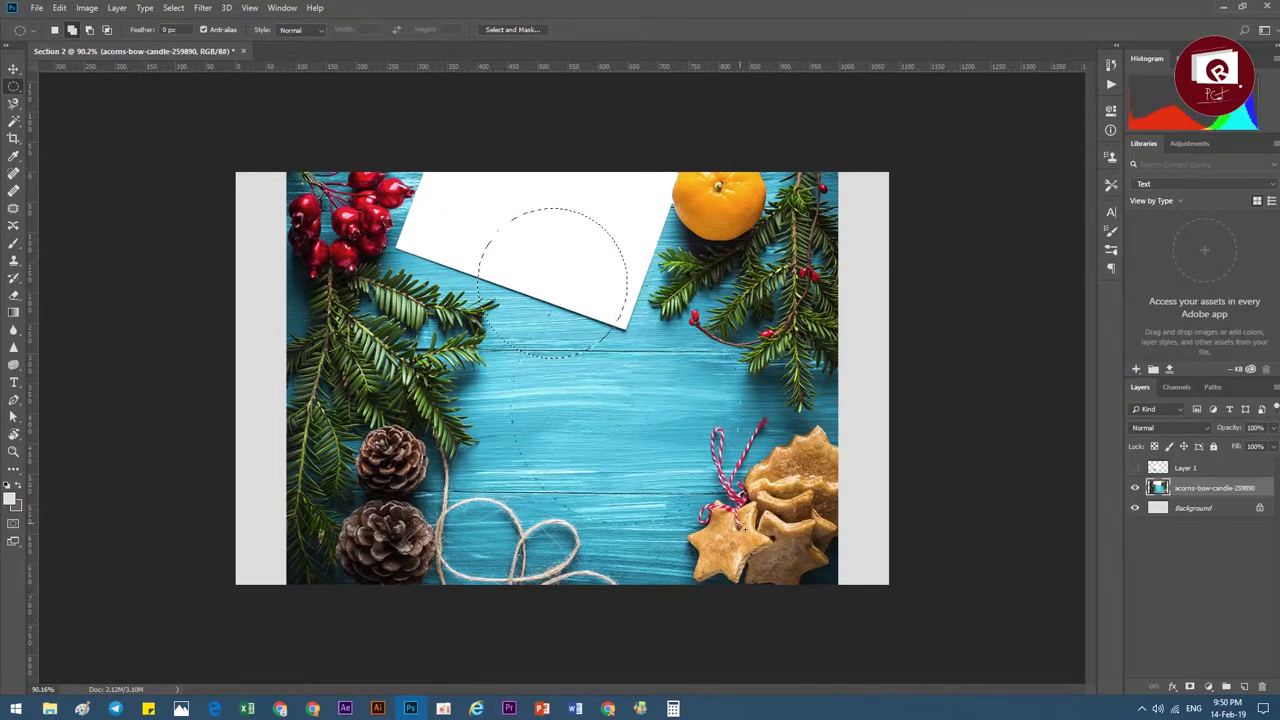
- Subtract an elliptical bite, try an intersection, then undo and deselect everything
left_click(89, 31)
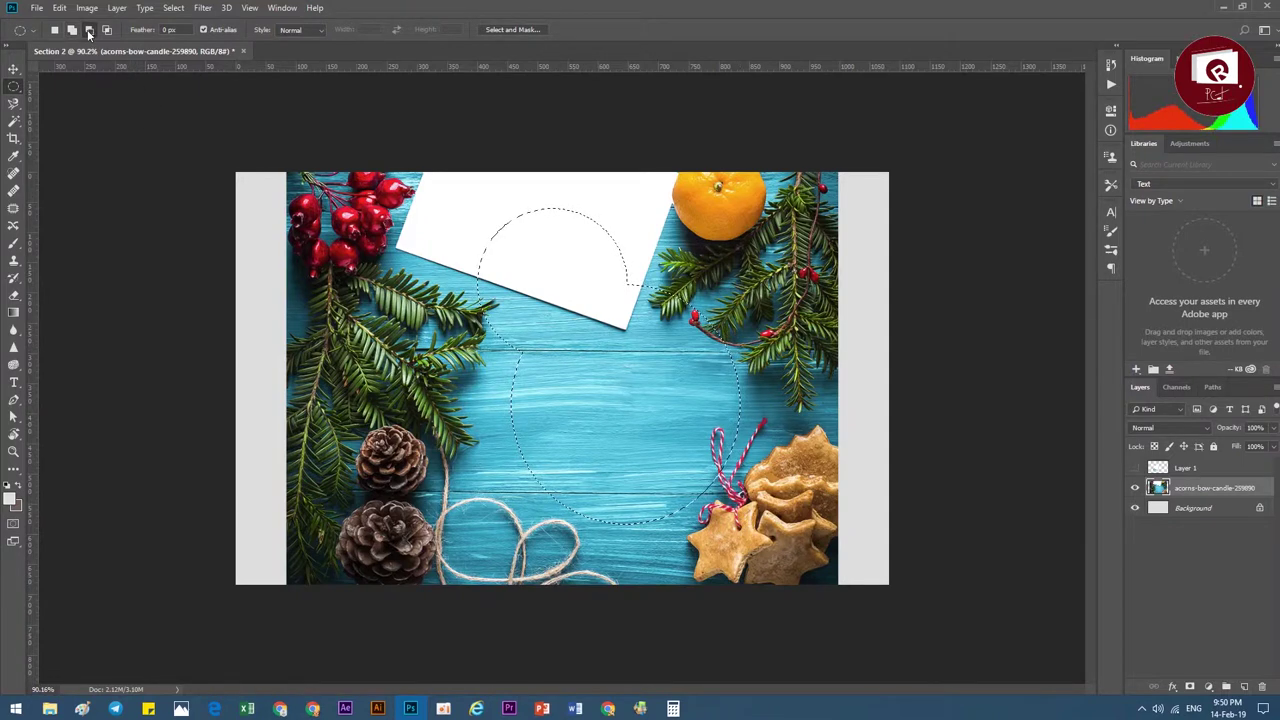
left_click_drag(400, 350, 566, 490)
left_click(107, 29)
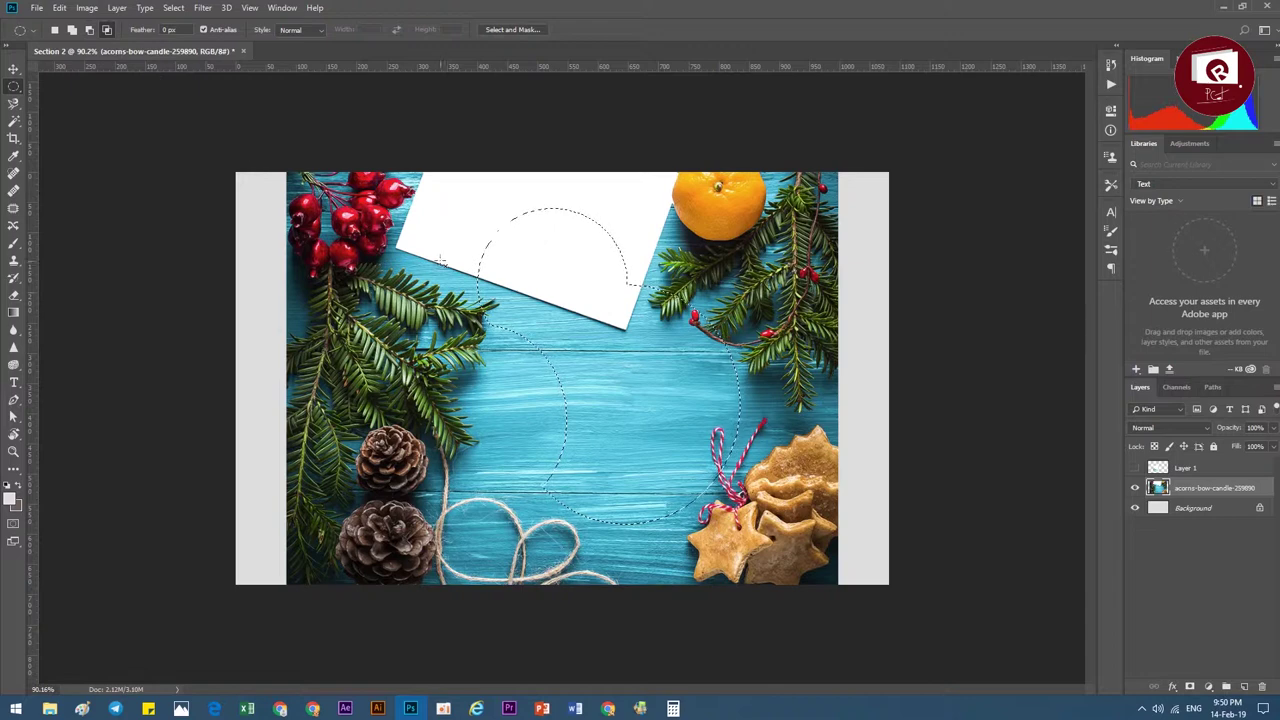
mouse_move(382, 154)
left_mouse_down()
mouse_move(530, 423)
mouse_move(566, 402)
left_mouse_up()
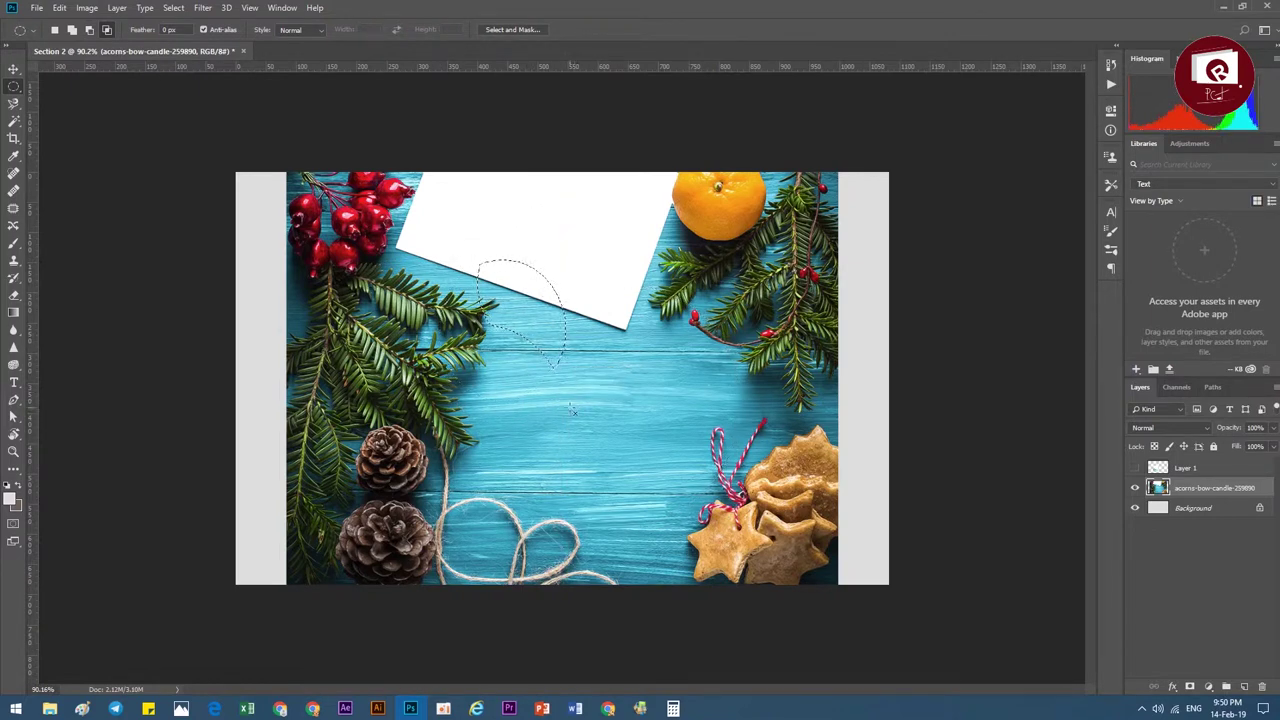
key("ctrl+z")
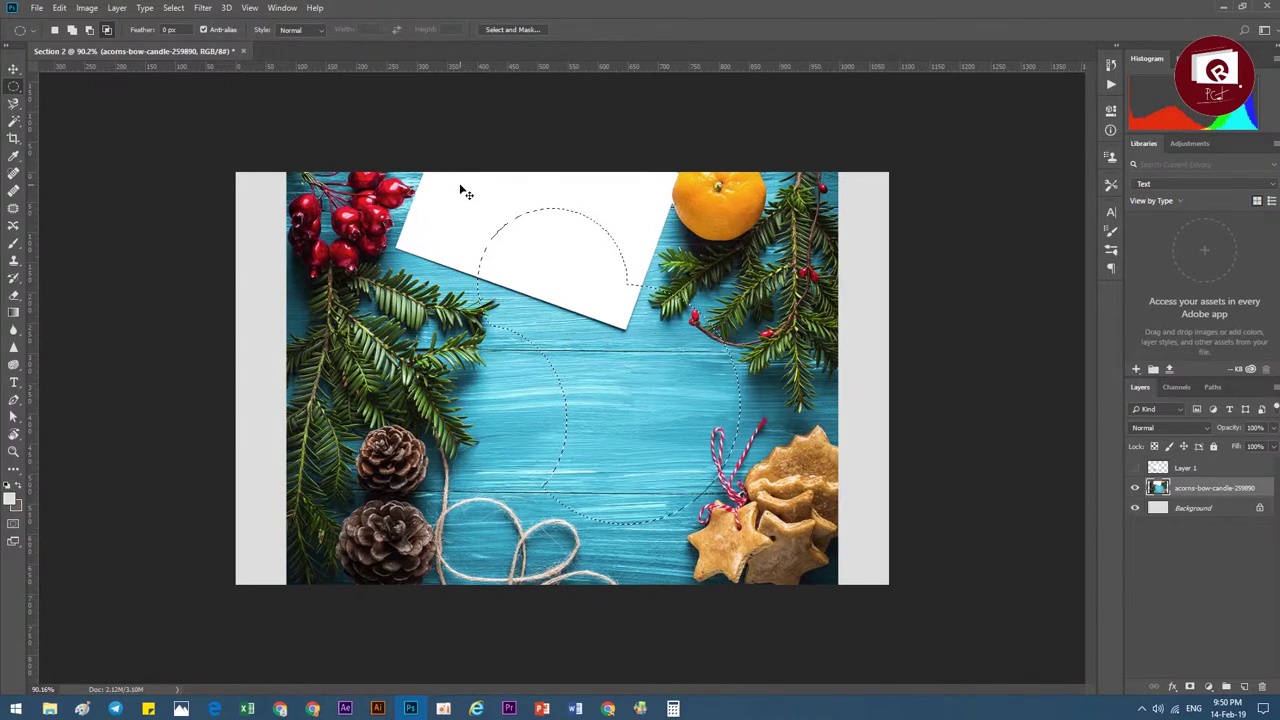
key("ctrl+d")
left_click(16, 103)
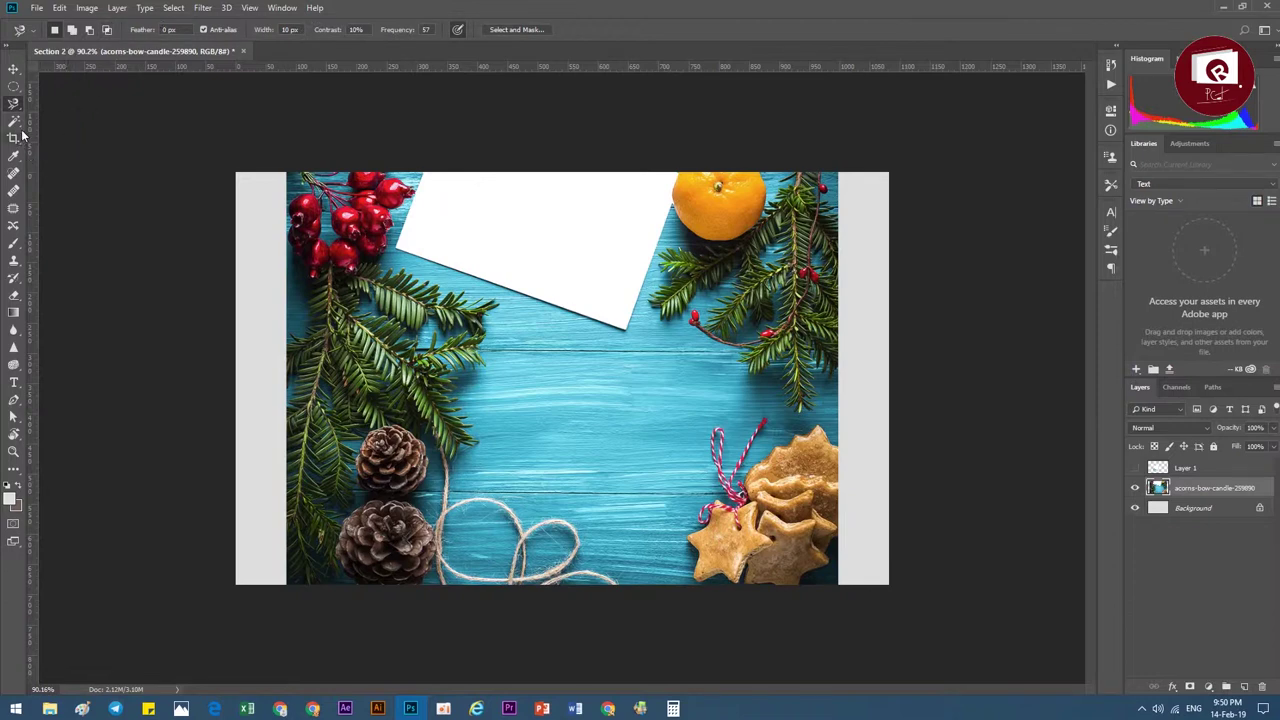
left_click(14, 120)
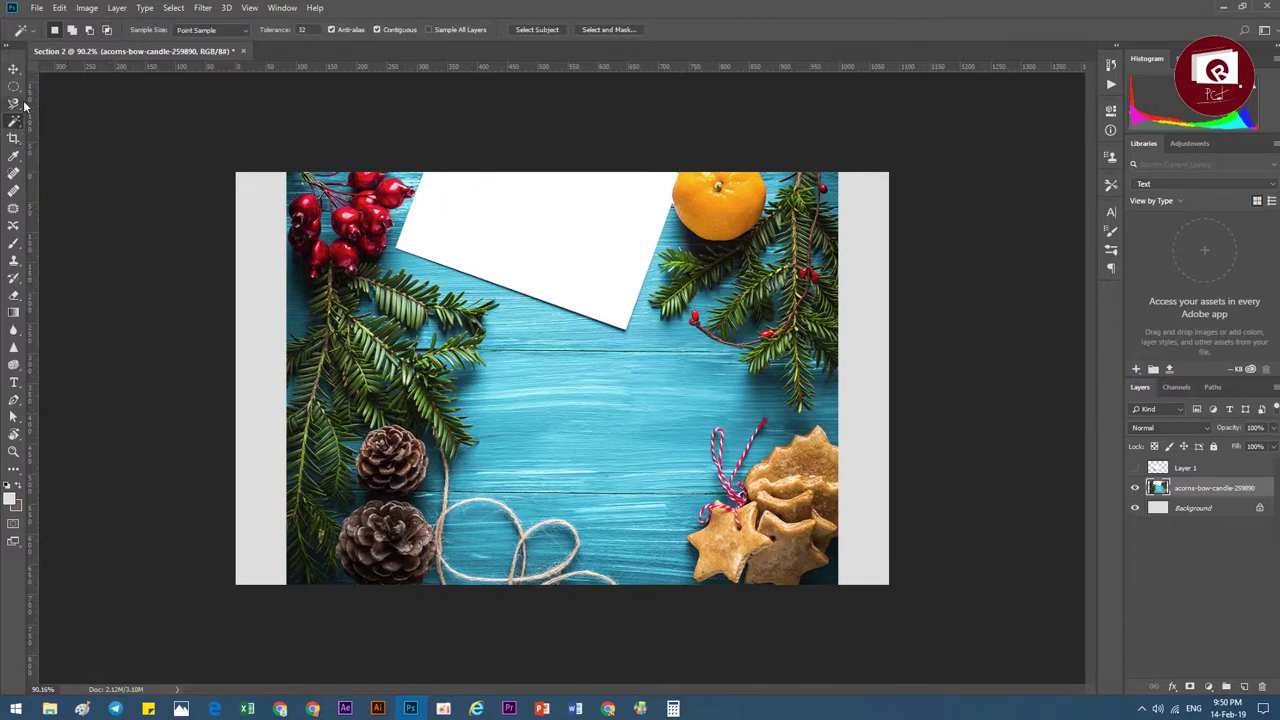
left_click(24, 69)
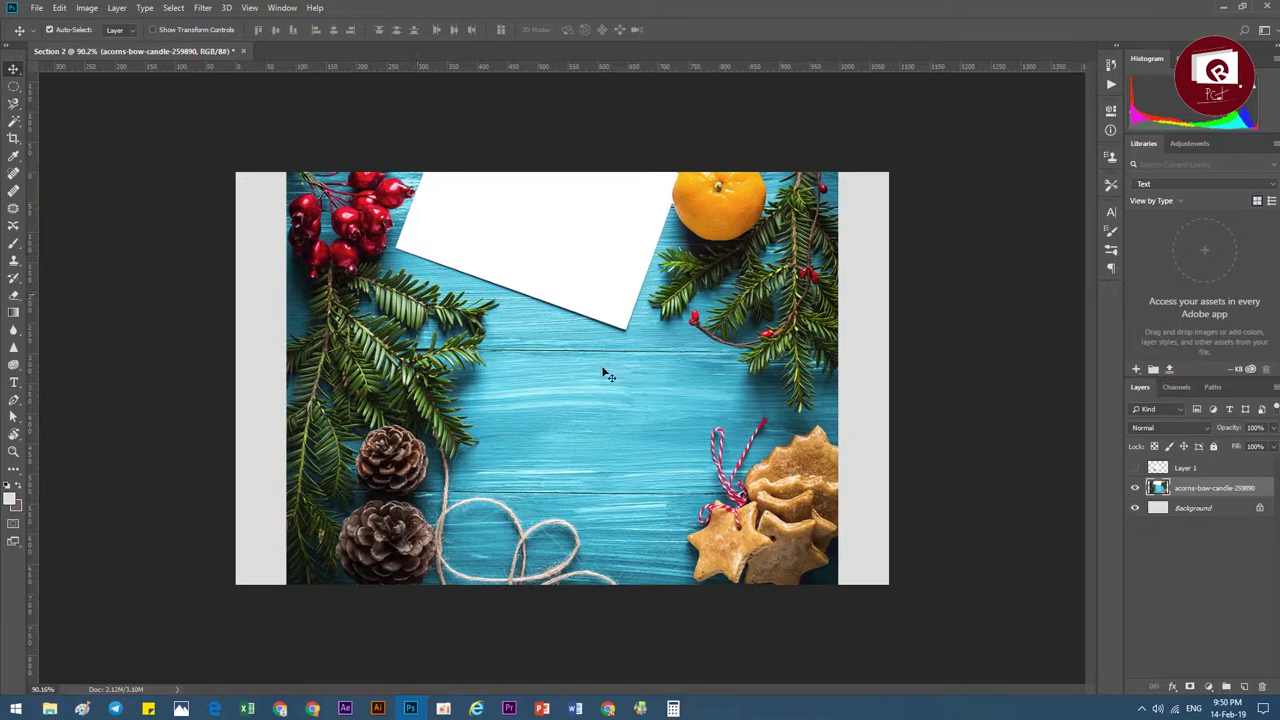
scroll(650, 410, "up", 5)
scroll(650, 410, "down", 3)
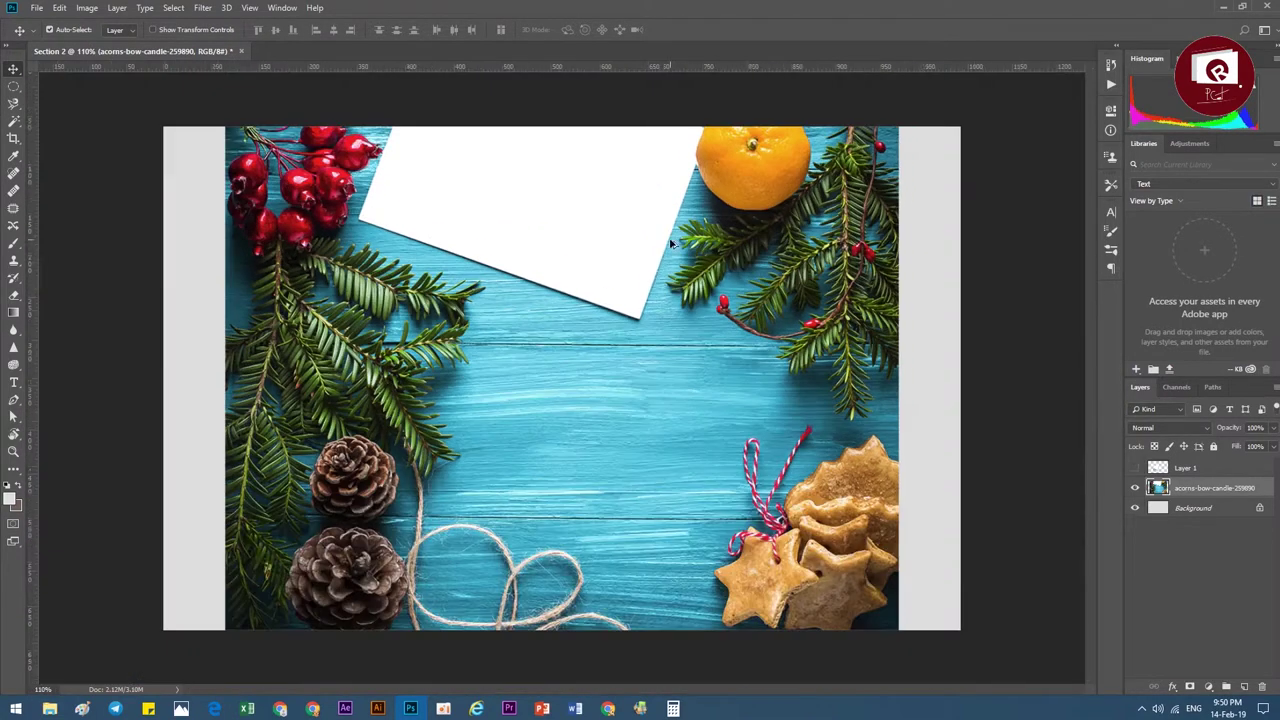
scroll(618, 585, "up", 2)
scroll(650, 450, "up", 1)
scroll(731, 373, "up", 1)
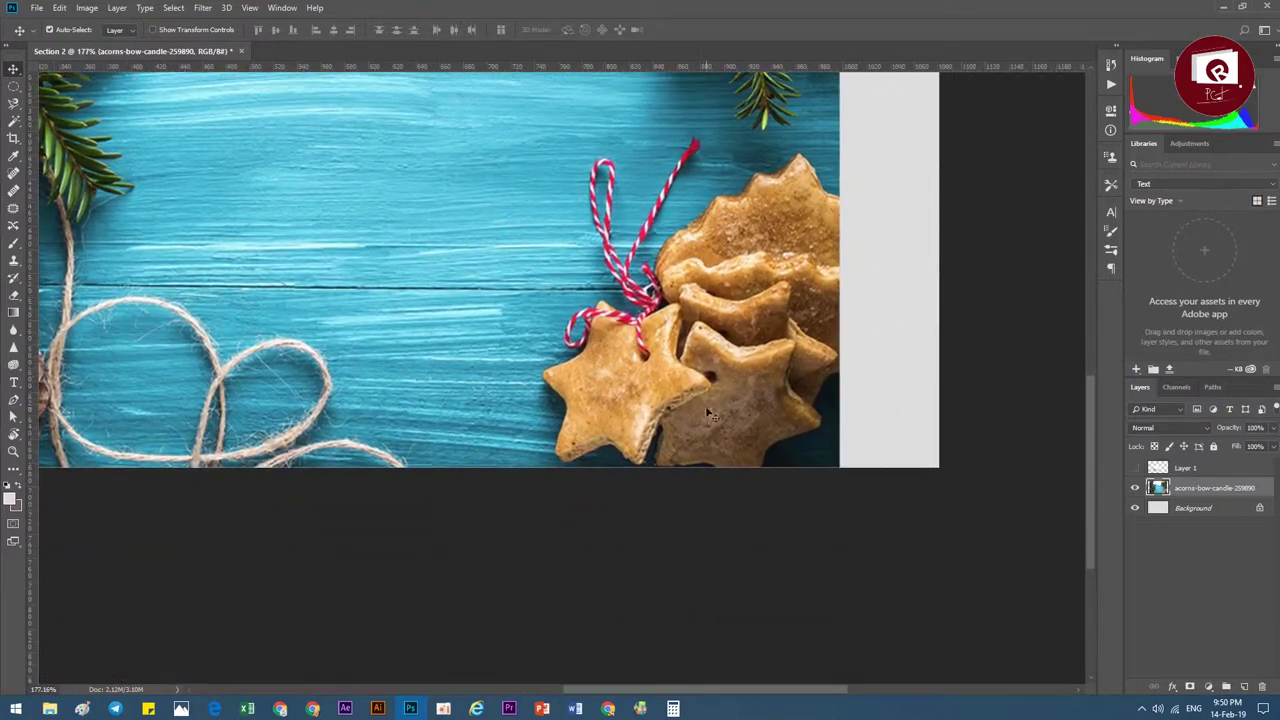
scroll(526, 409, "down", 4)
scroll(466, 407, "up", 1)
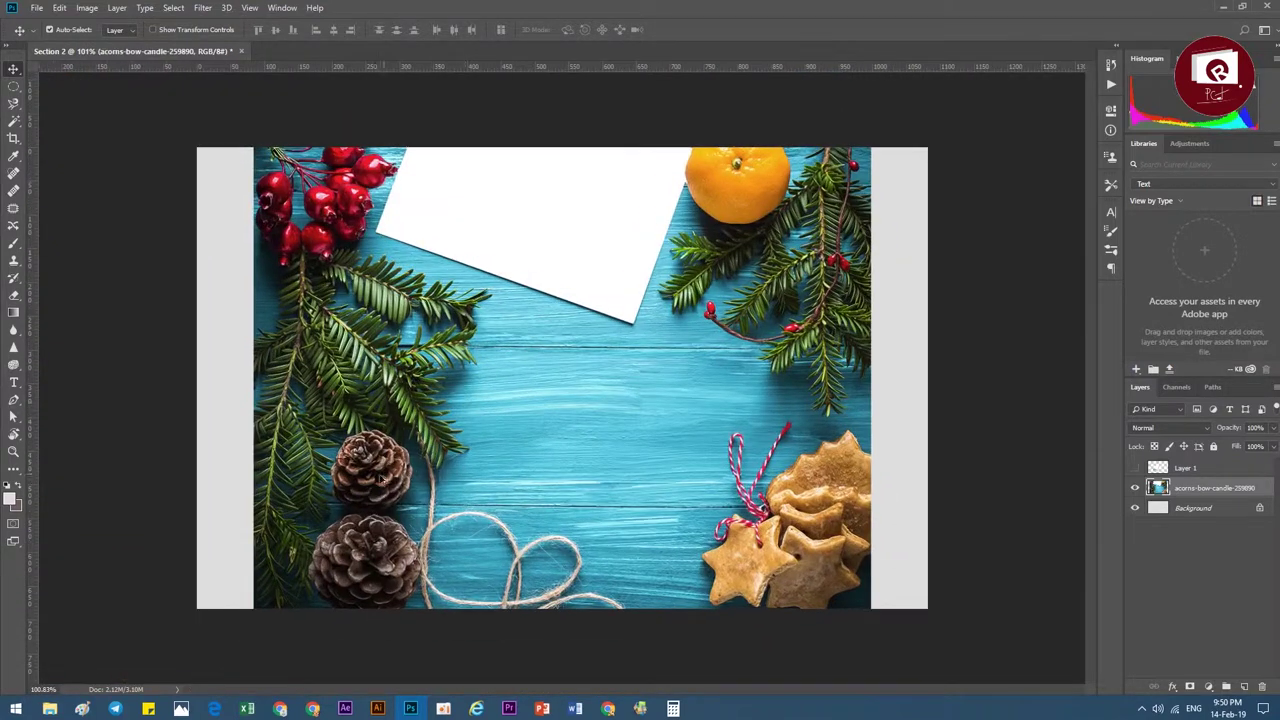
scroll(381, 477, "up", 2)
scroll(603, 371, "down", 3)
scroll(720, 389, "up", 1)
scroll(788, 573, "up", 2)
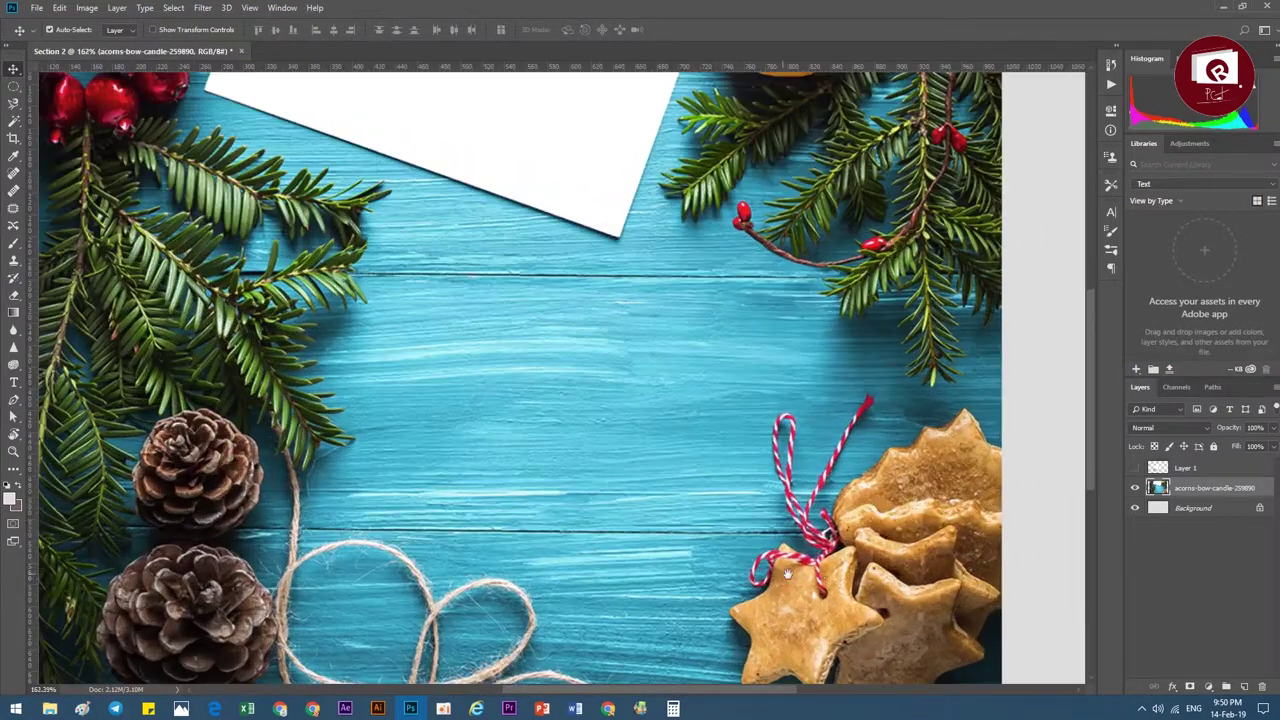
left_click_drag(788, 573, 714, 312)
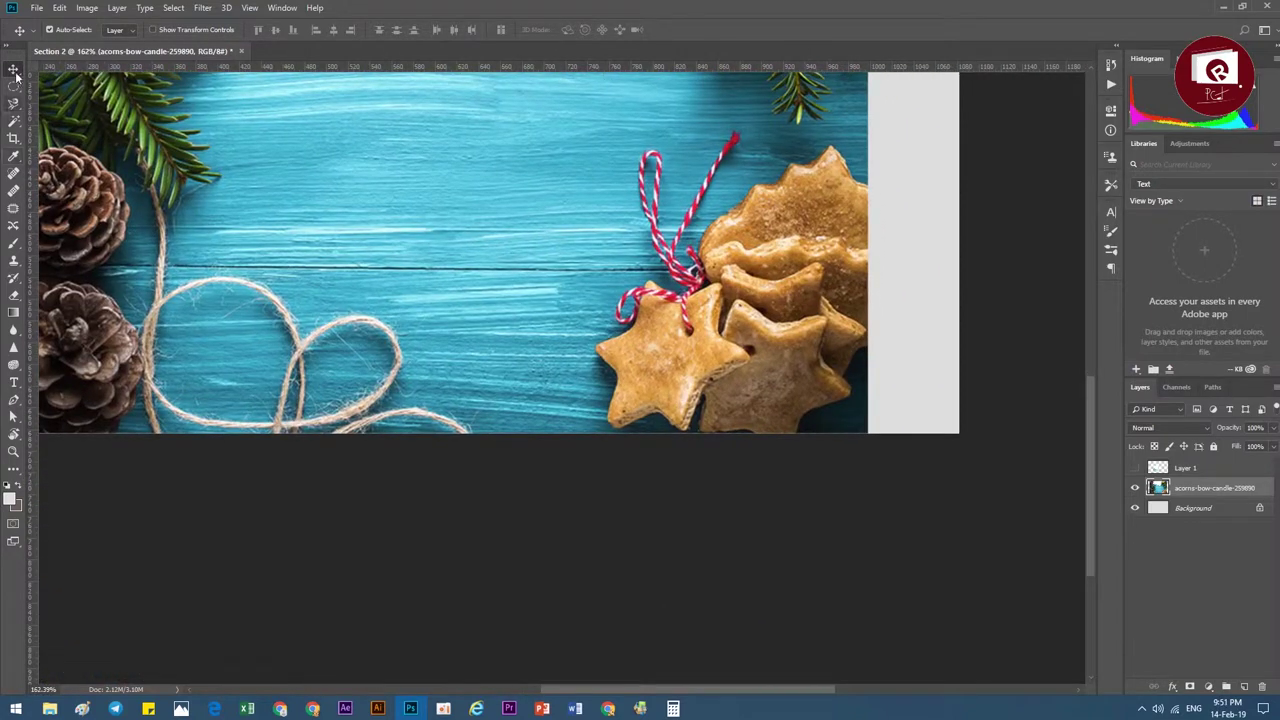
- Paint a Quick Selection over the star cookies and shrink the brush to 25 px
left_click(15, 120)
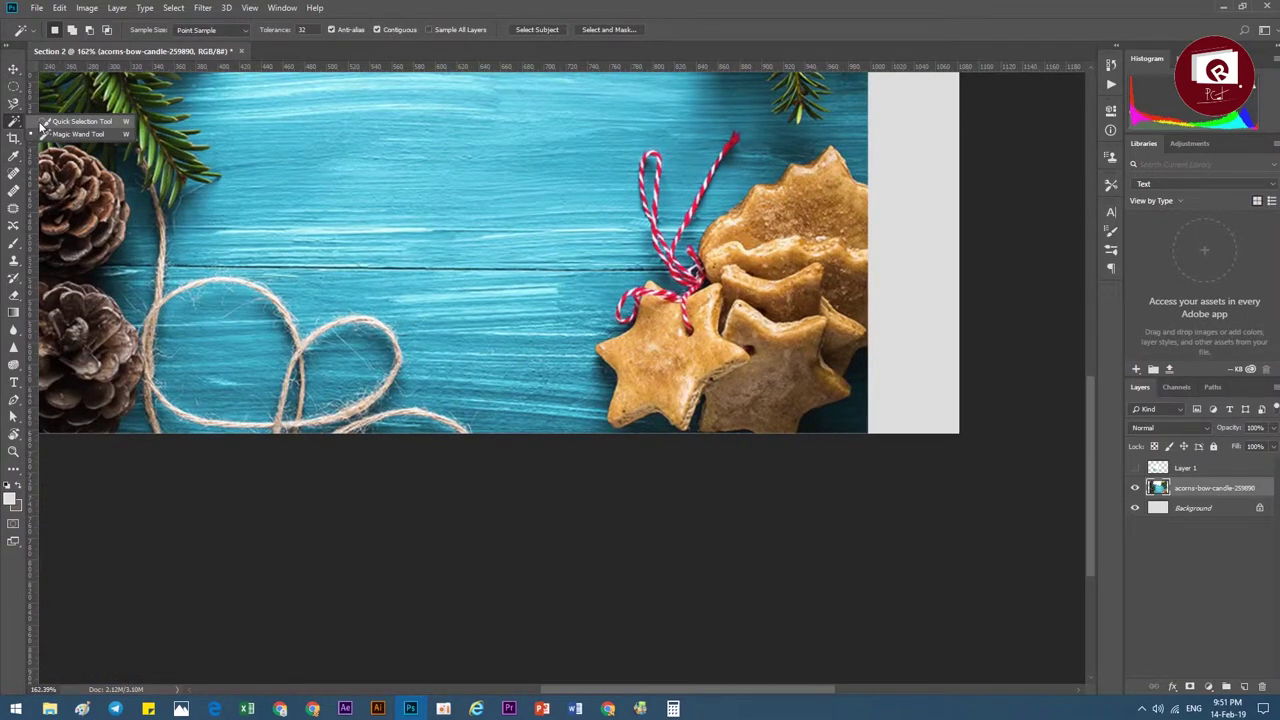
left_click(52, 121)
scroll(770, 367, "up", 2)
mouse_move(770, 367)
left_mouse_down()
mouse_move(730, 350)
mouse_move(855, 270)
mouse_move(800, 185)
mouse_move(700, 300)
mouse_move(650, 335)
left_mouse_up()
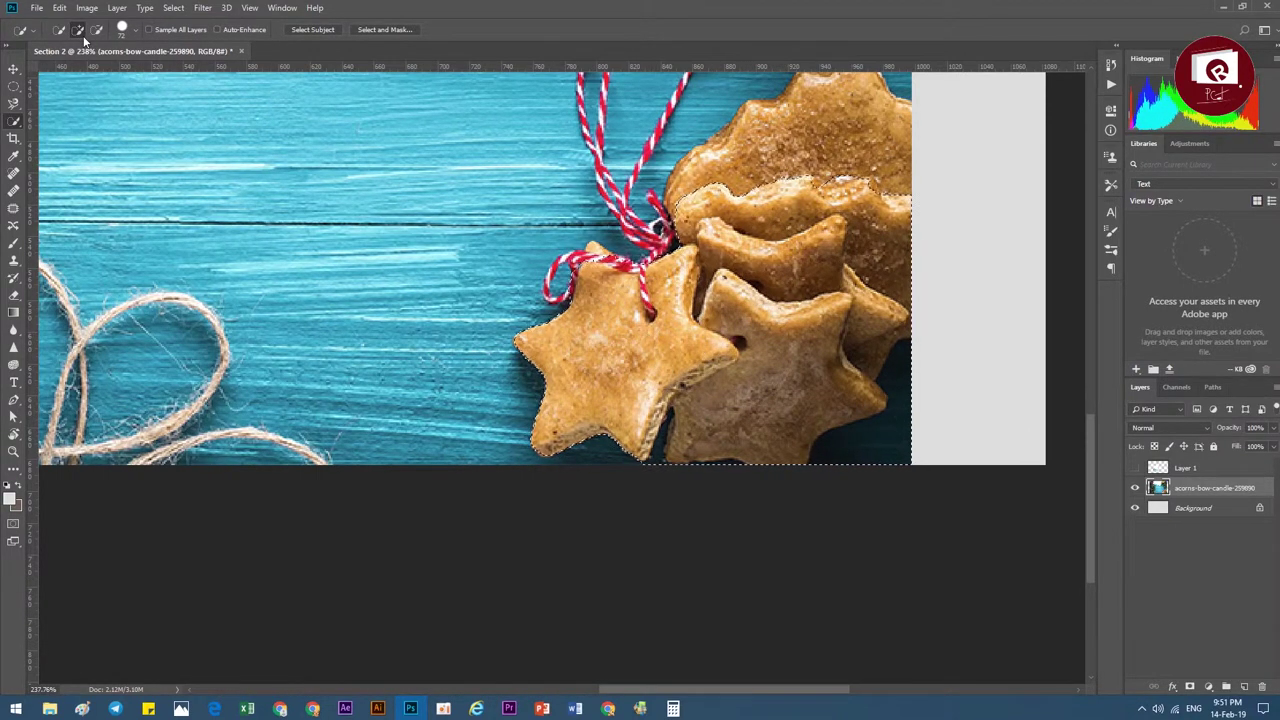
left_click(135, 30)
left_click_drag(103, 65, 77, 65)
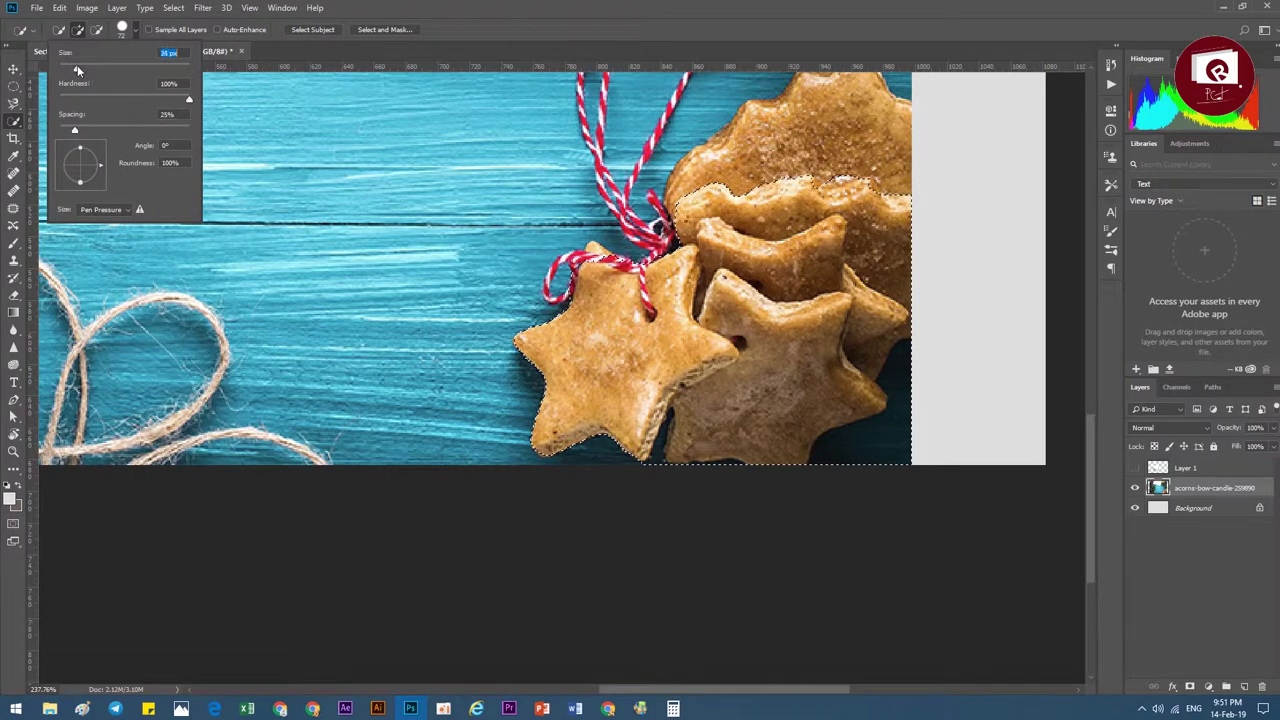
left_click(389, 12)
- Pan around the photo to inspect the cookie selection and brush size
scroll(720, 290, "down", 1)
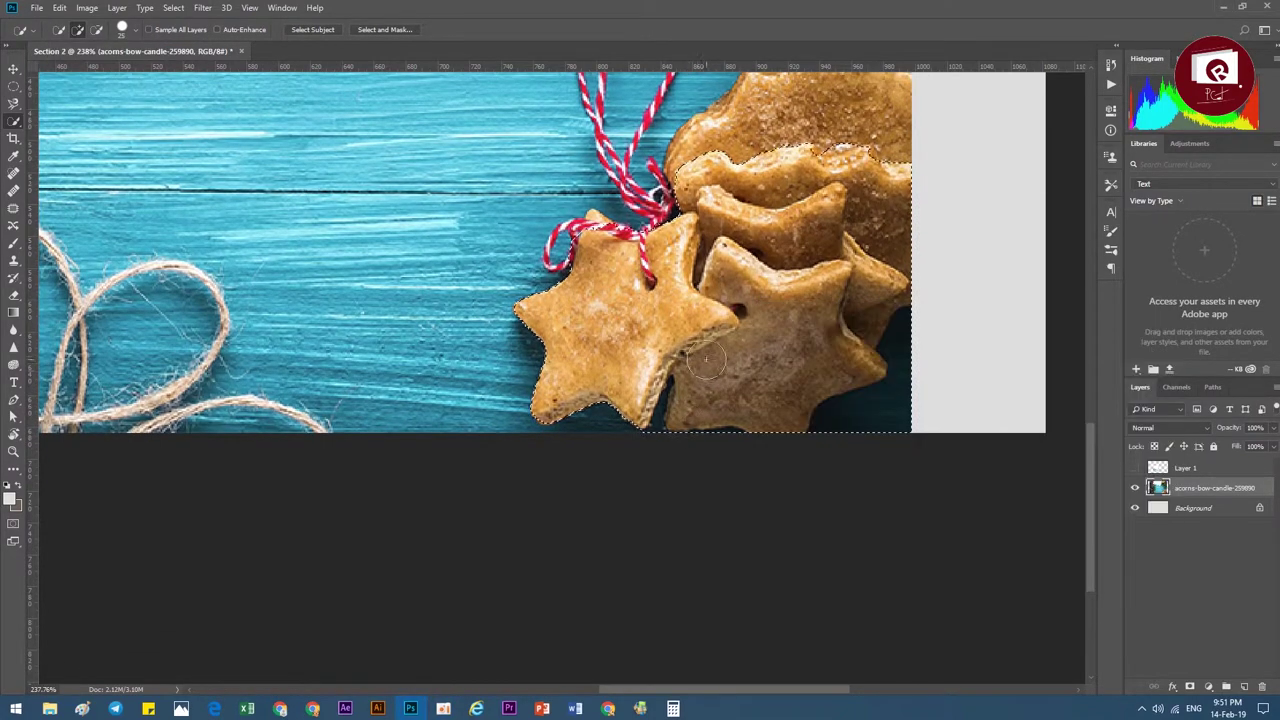
scroll(720, 290, "down", 2)
scroll(720, 290, "left", 2)
scroll(730, 350, "up", 3)
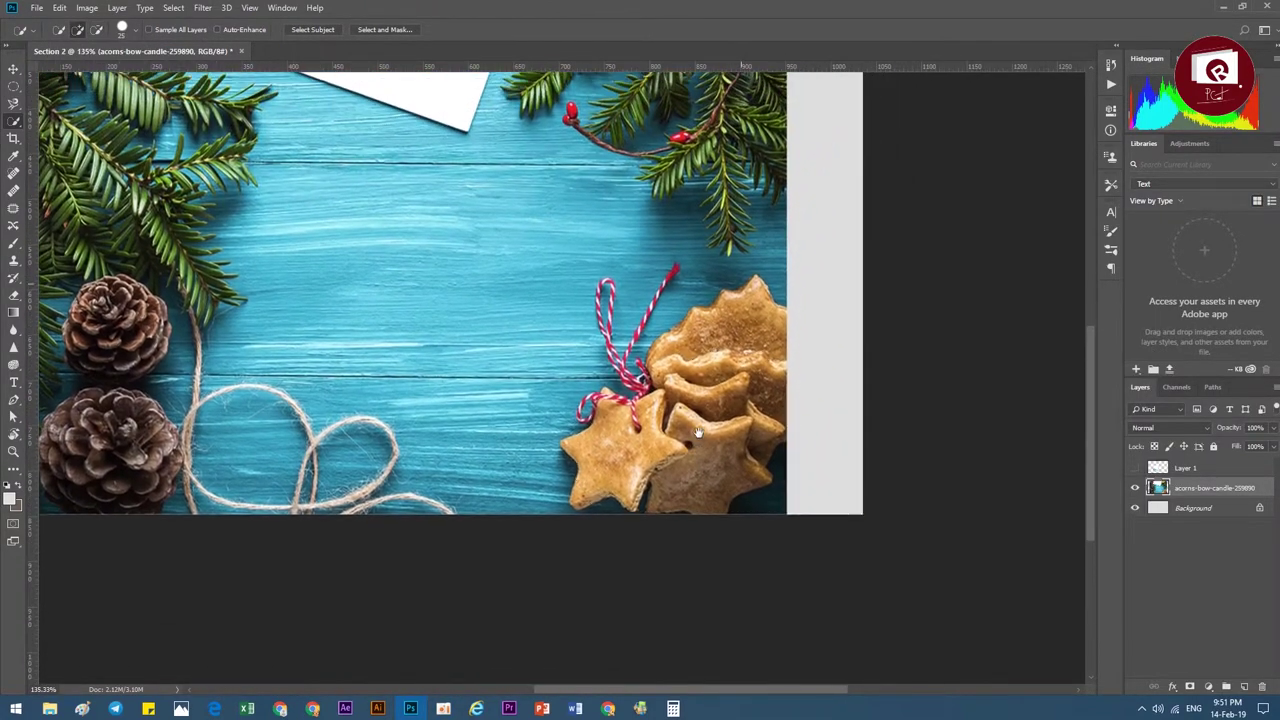
scroll(740, 400, "right", 3)
scroll(743, 410, "up", 2)
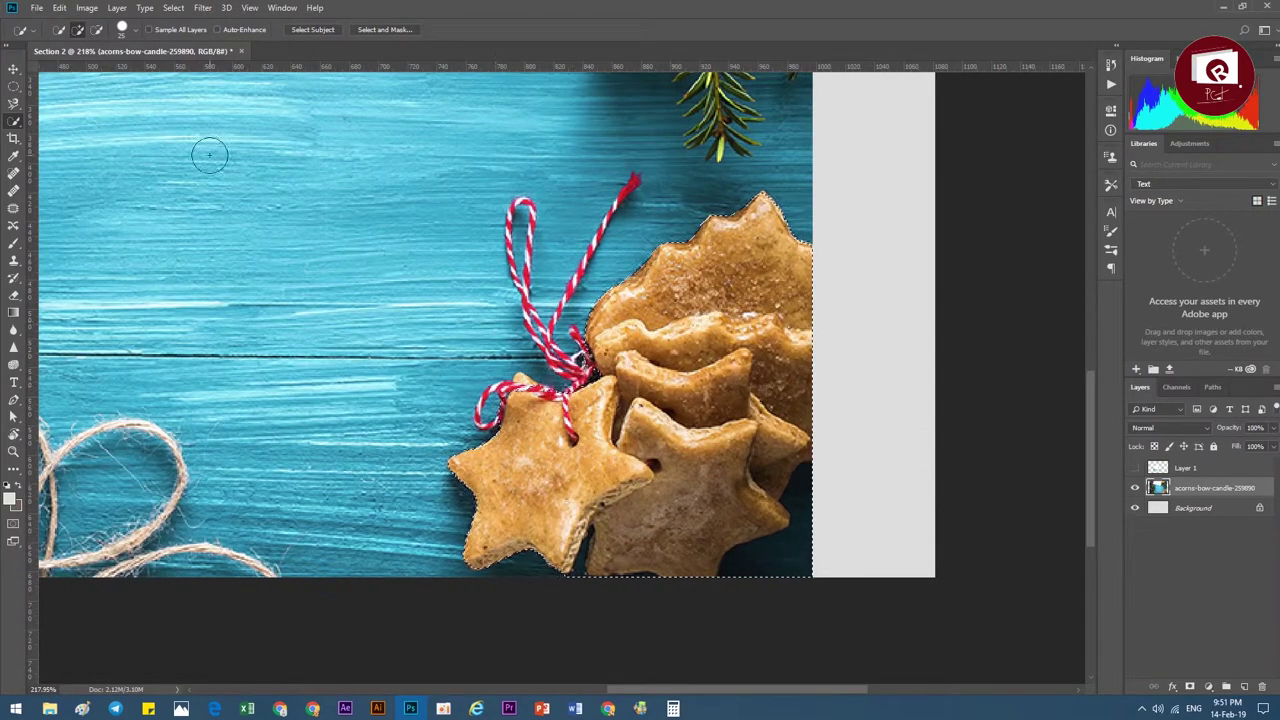
left_click(121, 30)
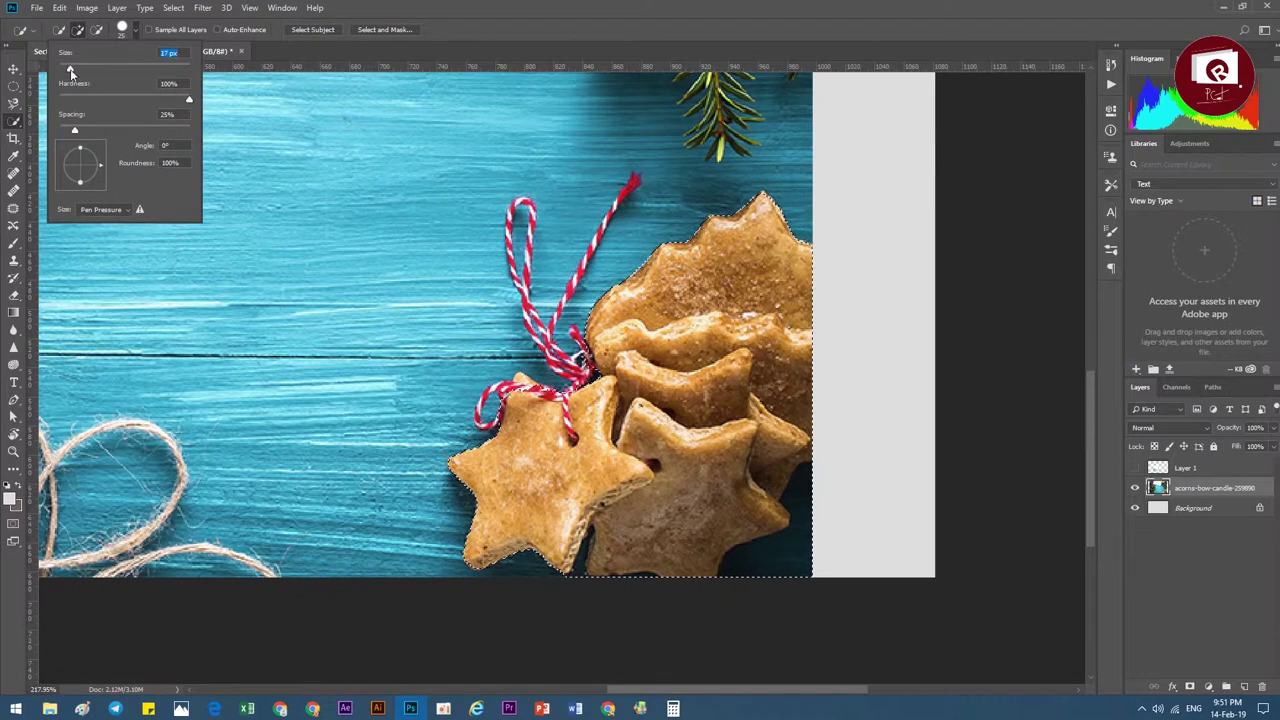
left_click(537, 285)
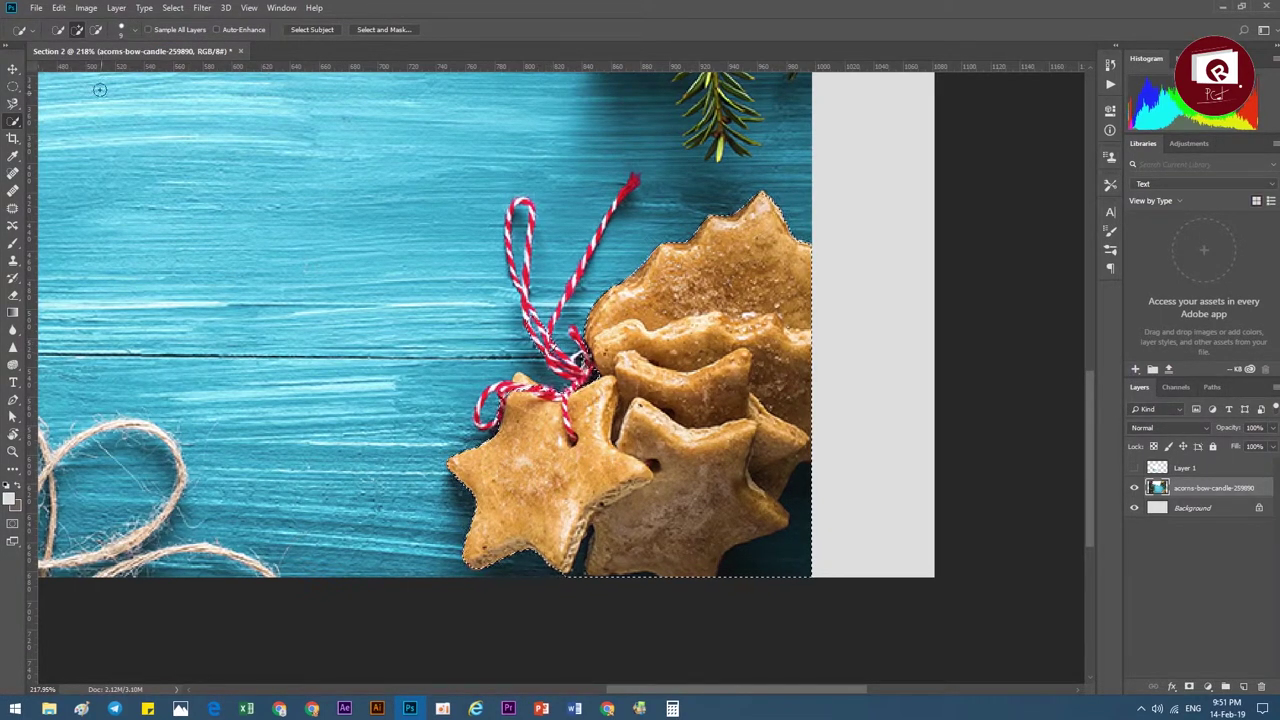
scroll(548, 306, "up", 3)
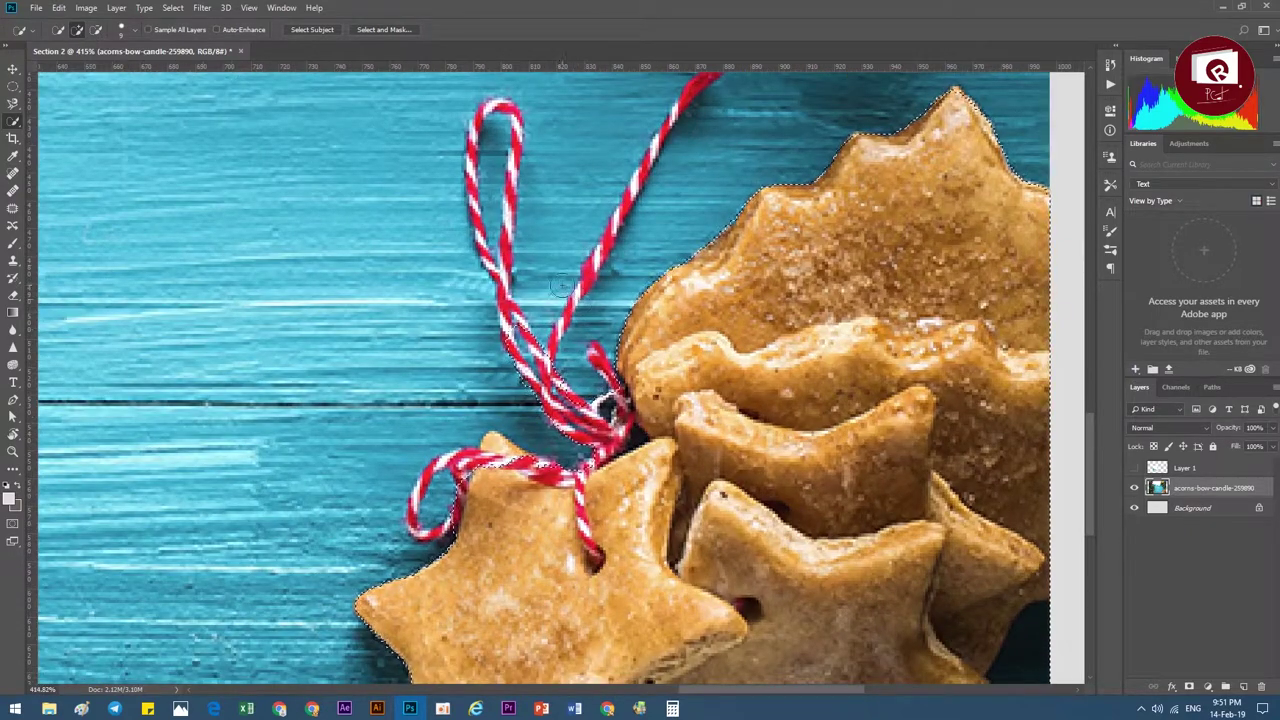
- With a 1 px brush, add the red-and-white string and its top loop to the selection
left_click(134, 33)
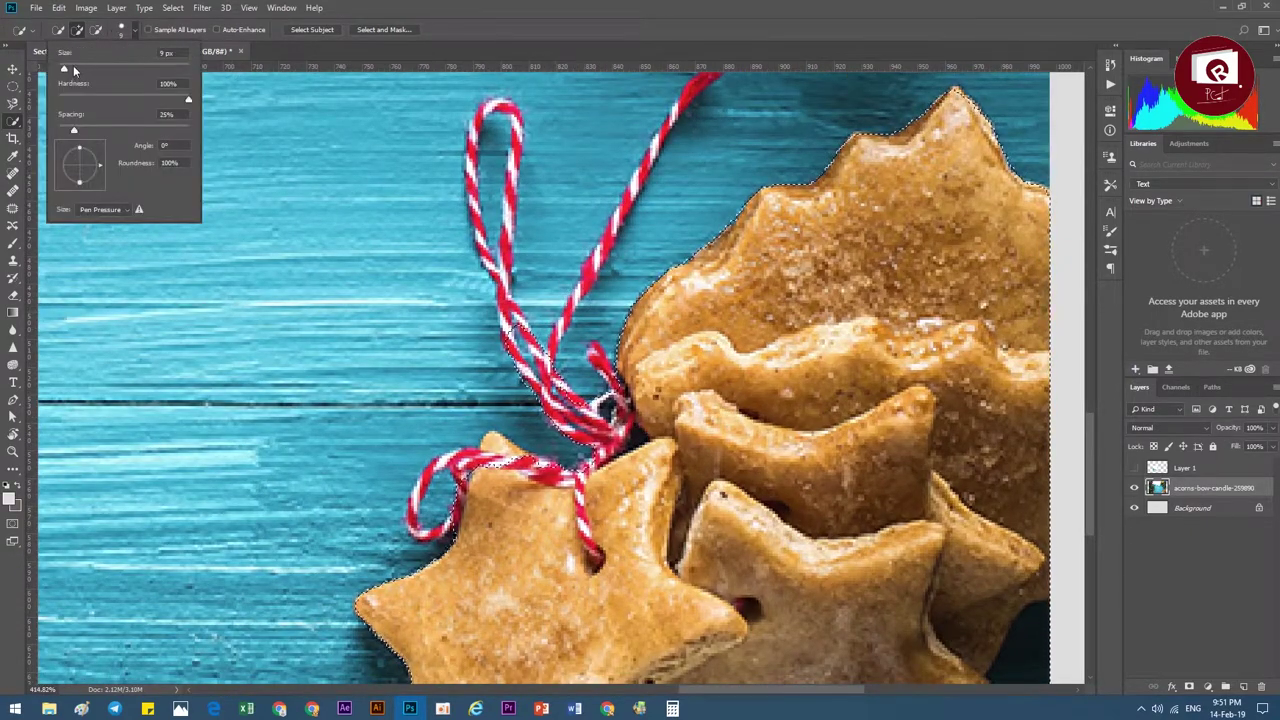
left_click_drag(64, 68, 58, 67)
left_click(500, 27)
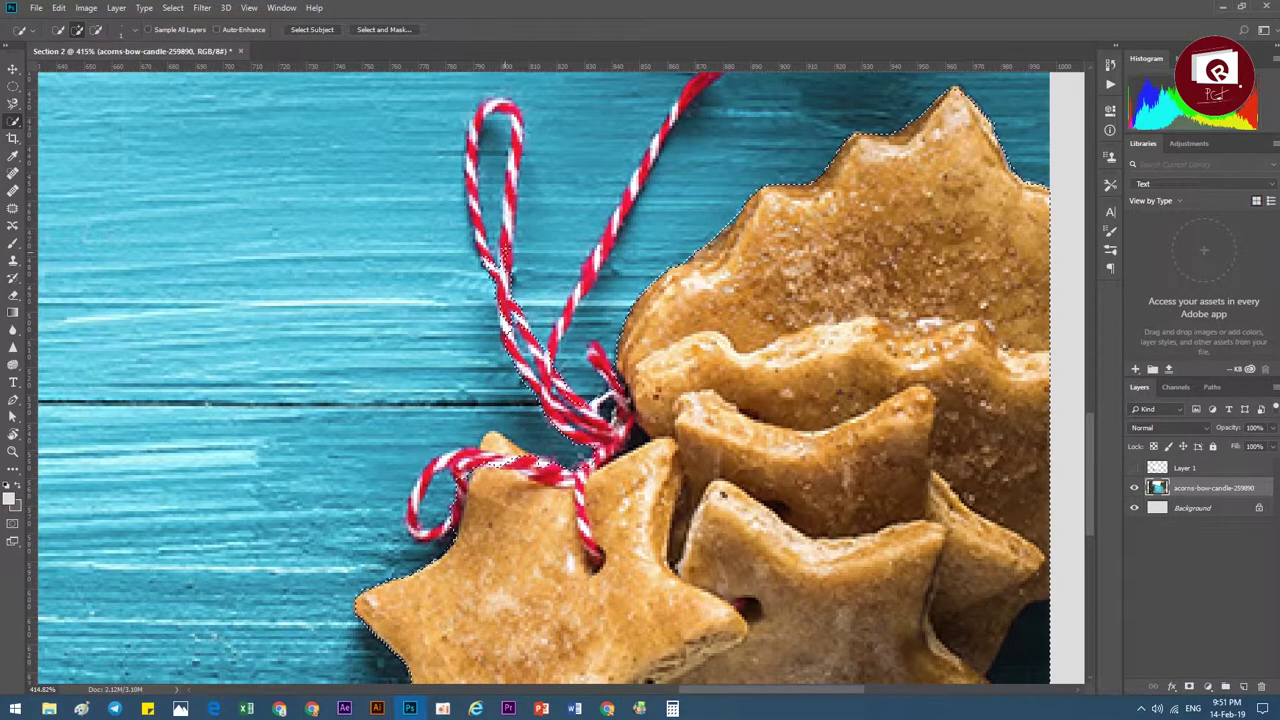
left_click_drag(507, 252, 505, 233)
left_click_drag(514, 128, 465, 138)
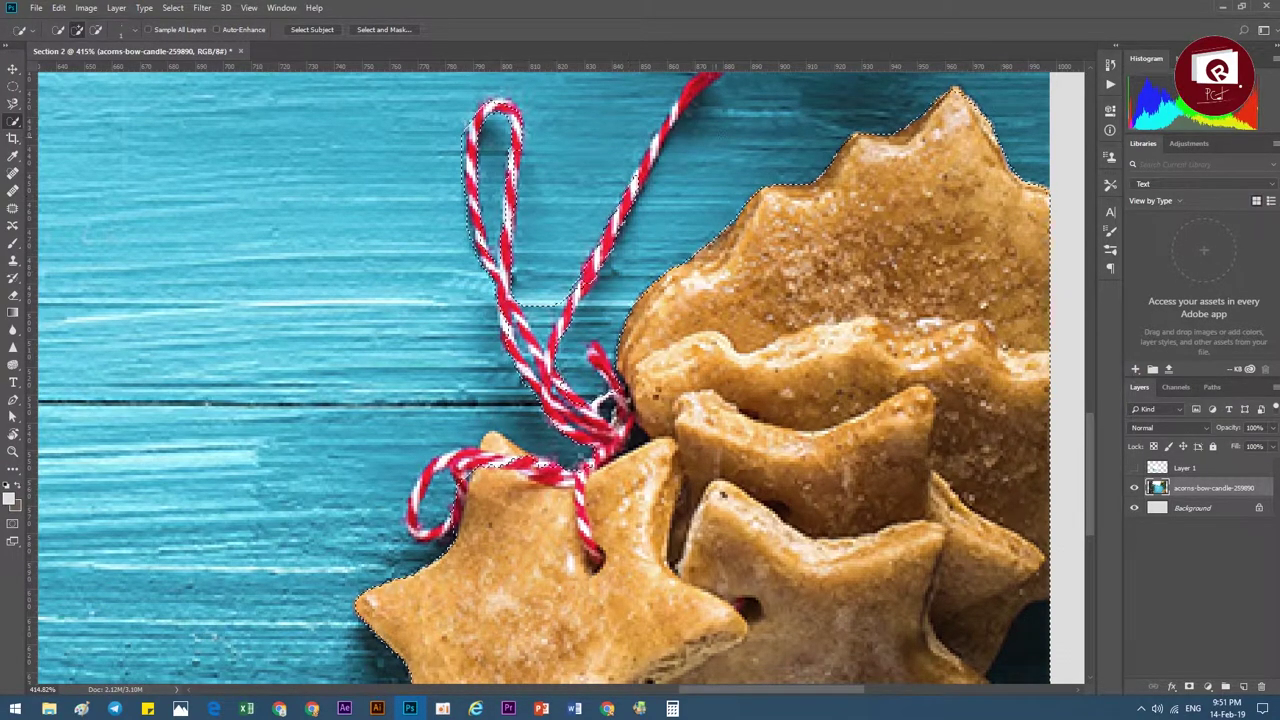
scroll(640, 345, "up", 3)
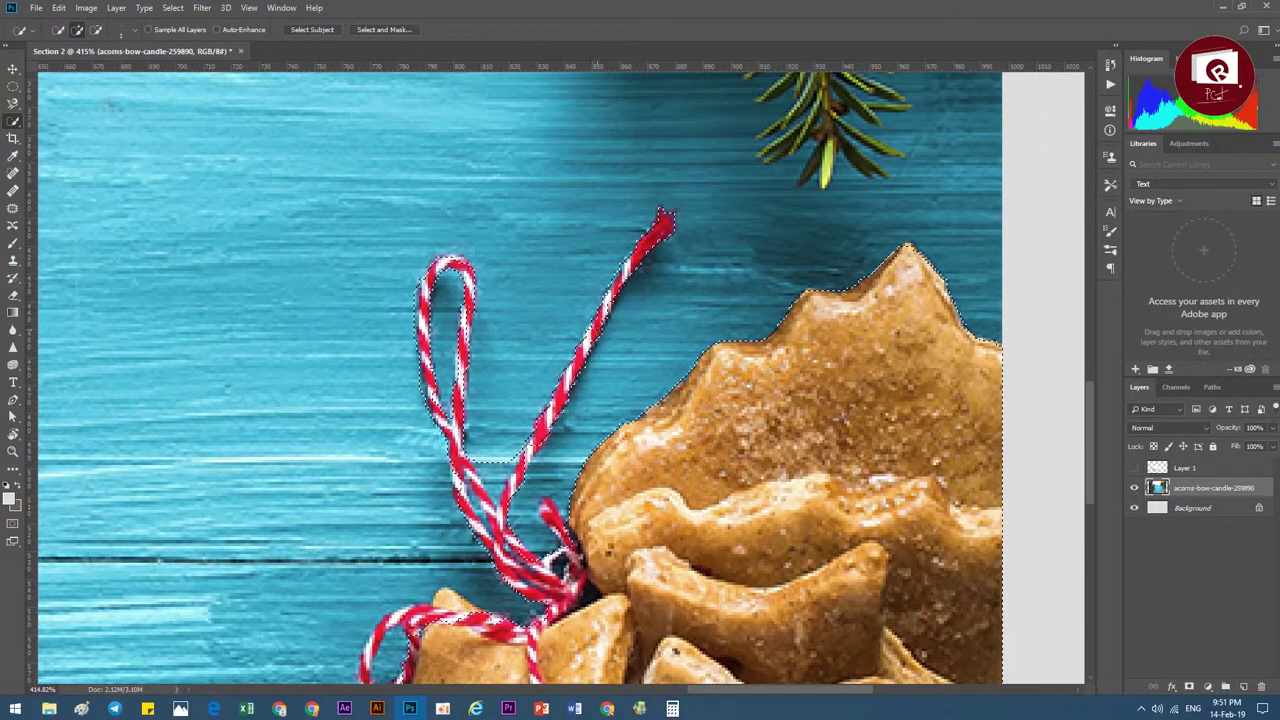
scroll(560, 500, "down", 5)
scroll(560, 500, "down", 2)
scroll(560, 450, "up", 4)
scroll(560, 450, "up", 4)
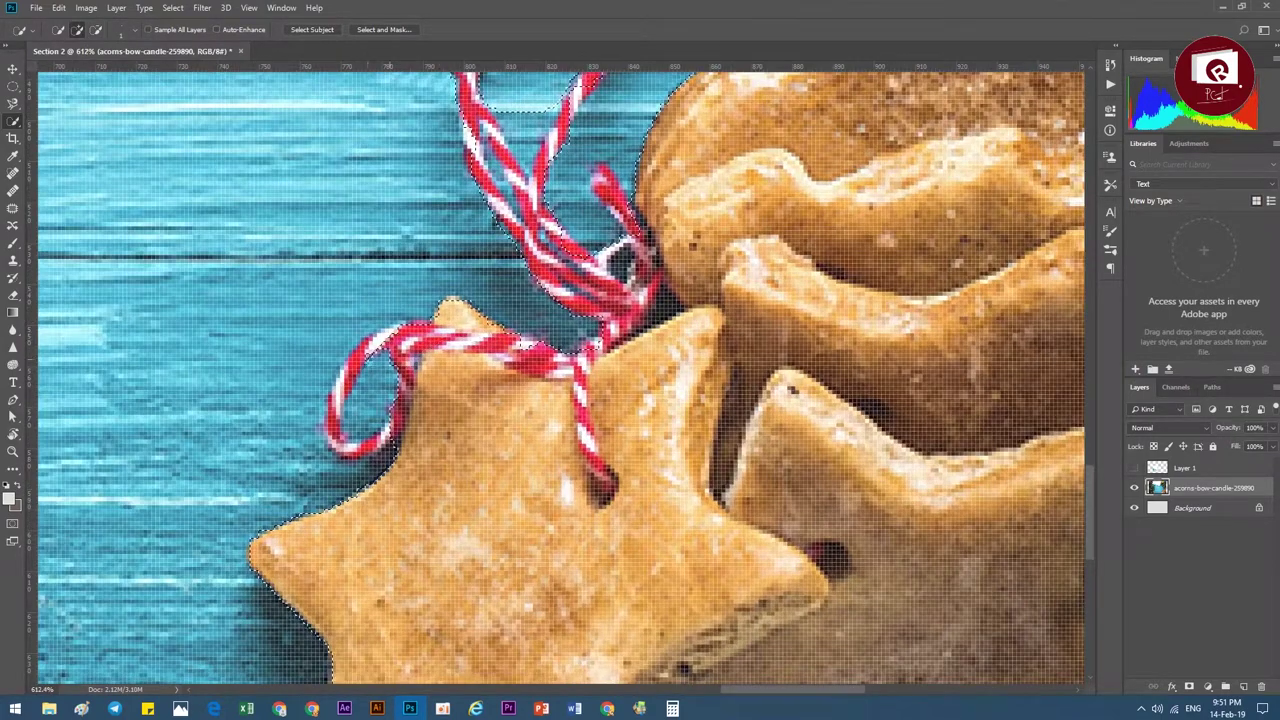
scroll(560, 380, "down", 3)
scroll(560, 380, "up", 3)
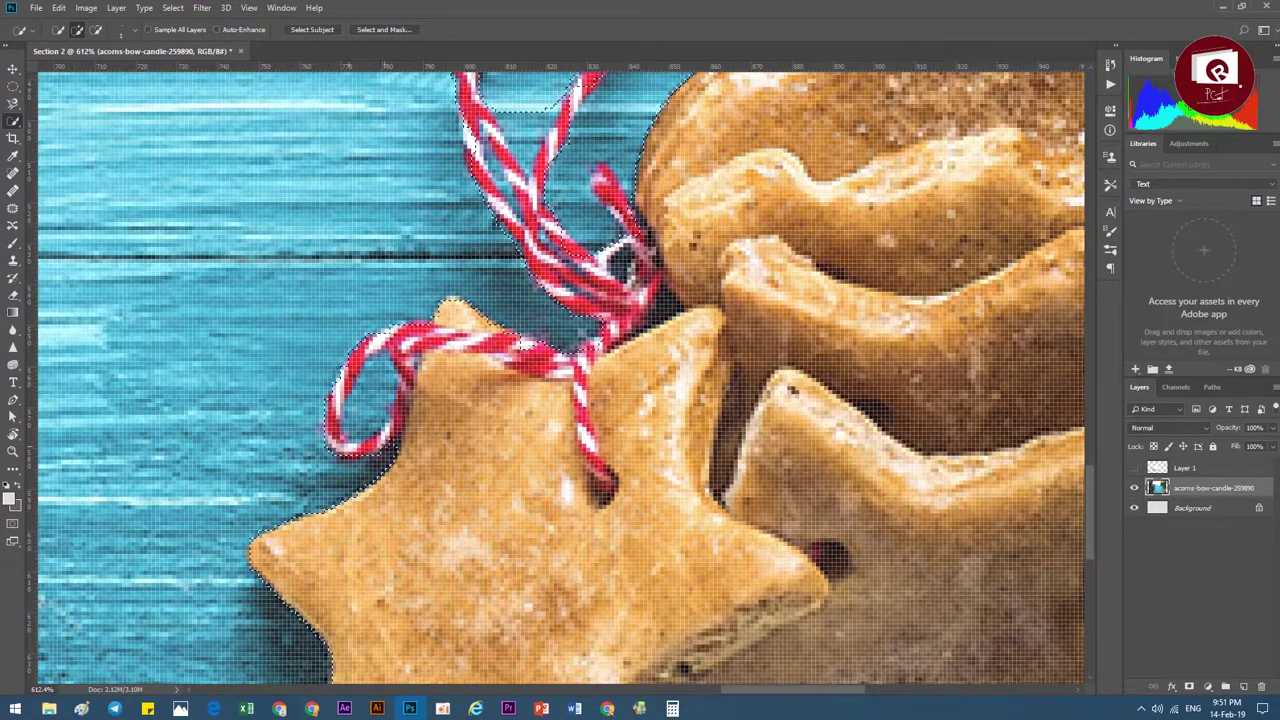
scroll(737, 531, "down", 4)
scroll(737, 531, "down", 3)
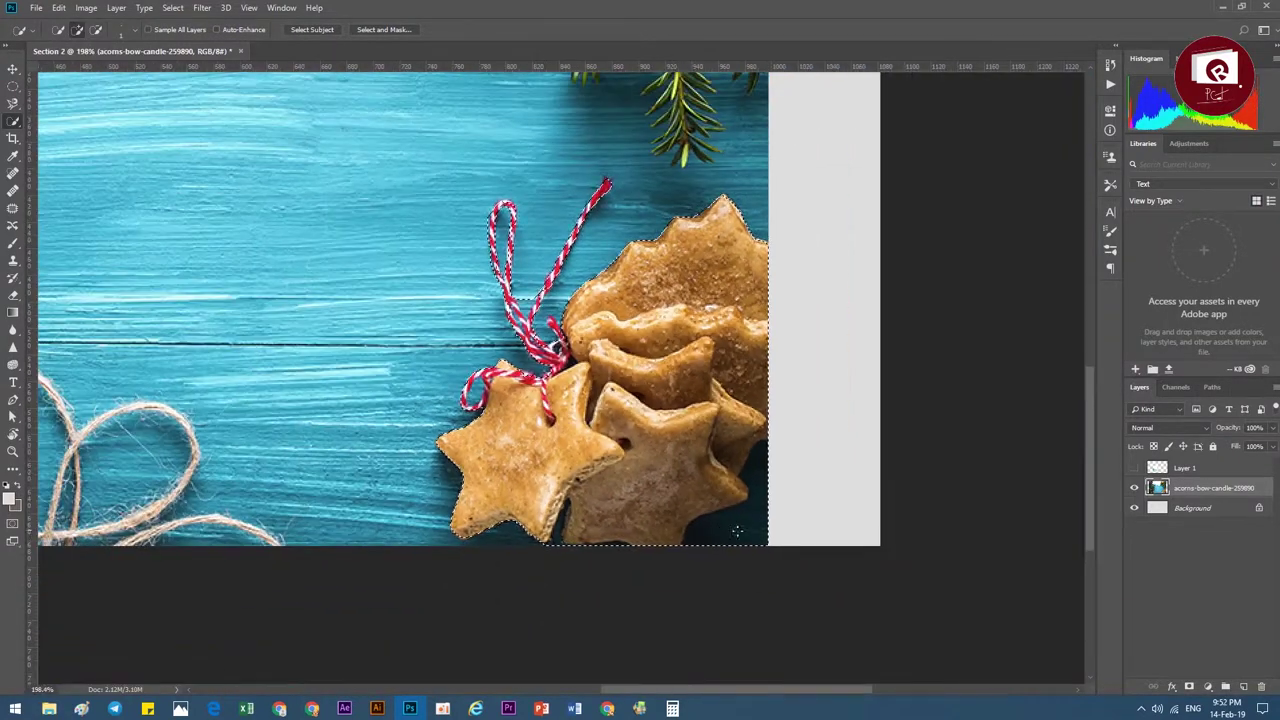
scroll(737, 531, "up", 3)
- Subtract the dark shadow below and along the bottom of the cookies from the selection
left_click(95, 31)
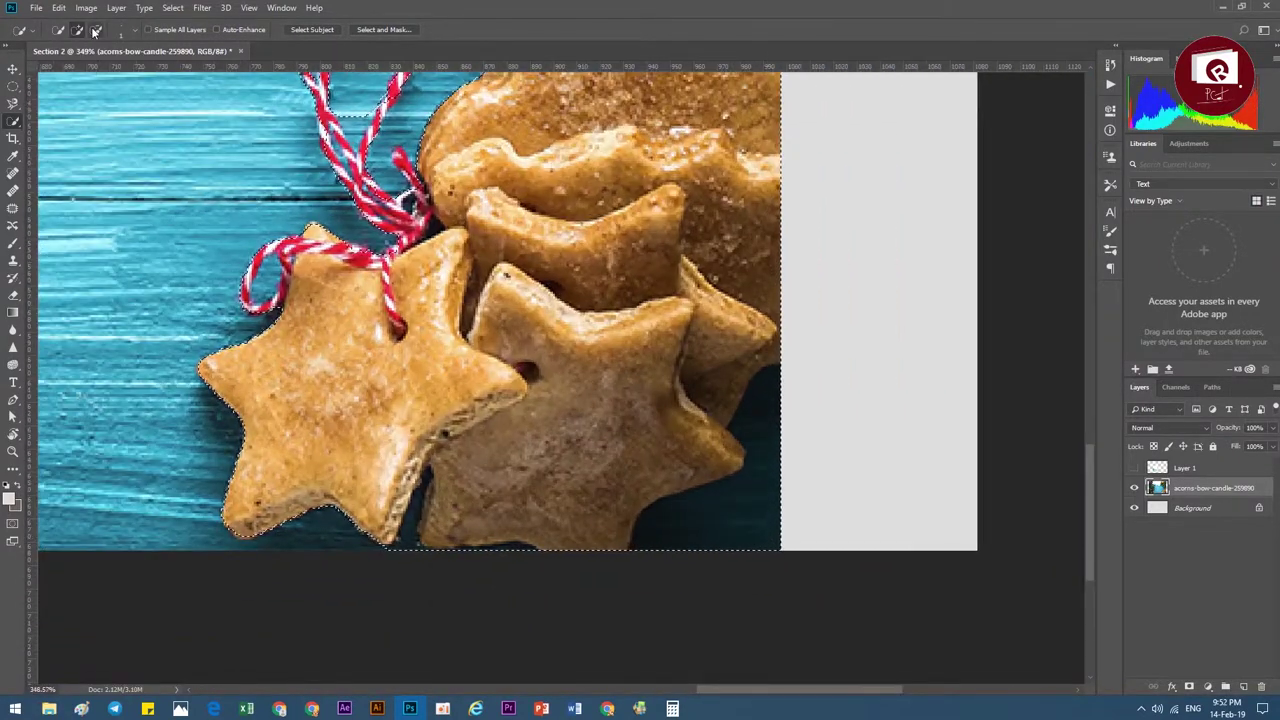
left_click_drag(760, 375, 720, 509)
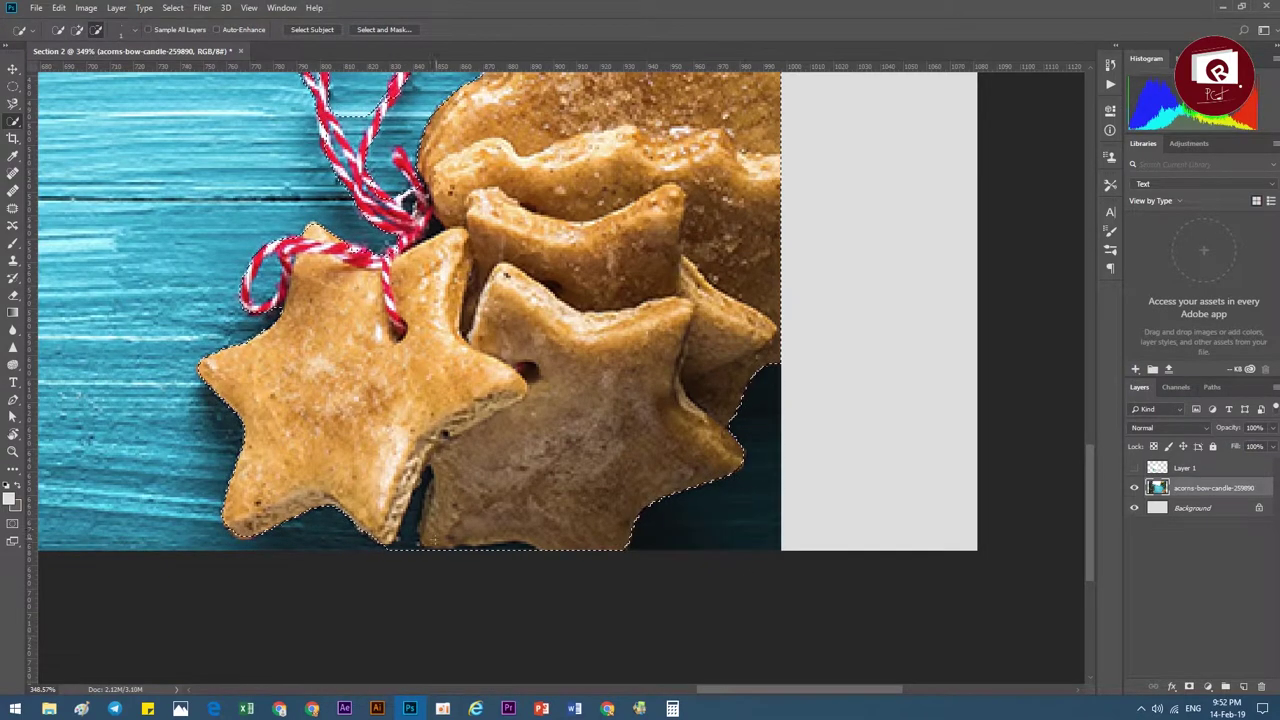
left_click_drag(405, 538, 511, 549)
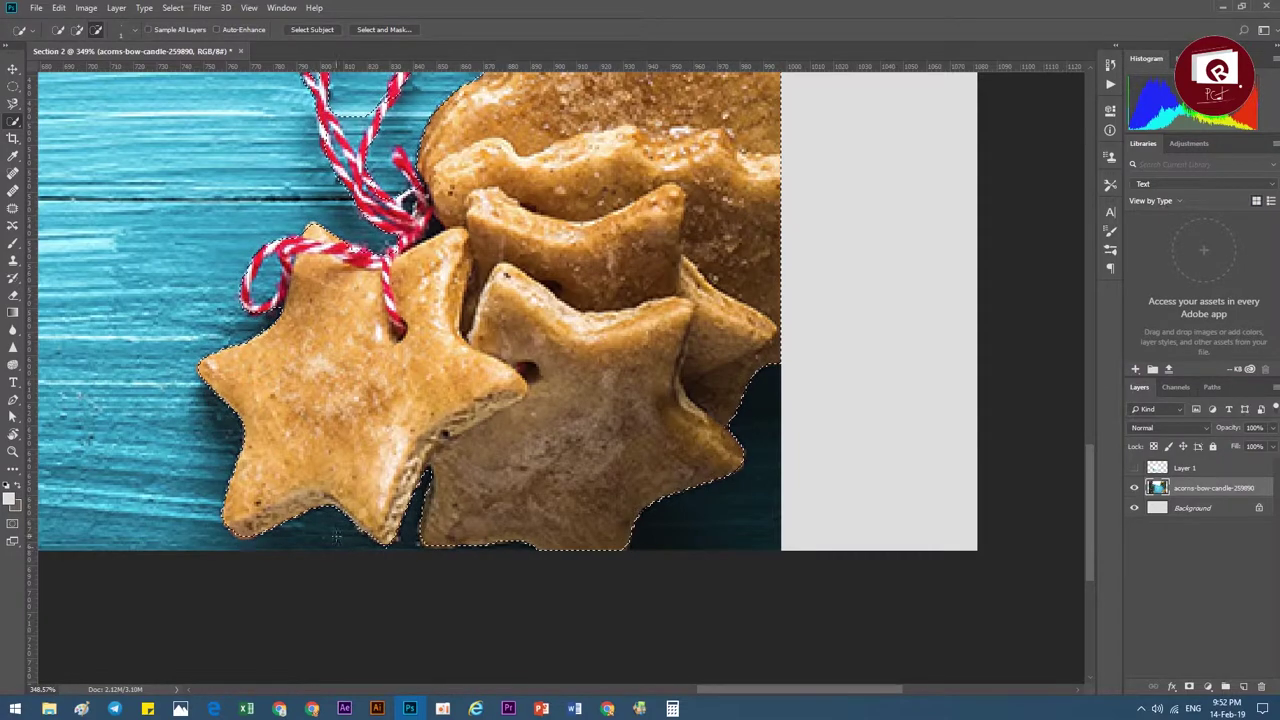
scroll(490, 370, "down", 2)
scroll(490, 370, "down", 1)
scroll(424, 185, "up", 1)
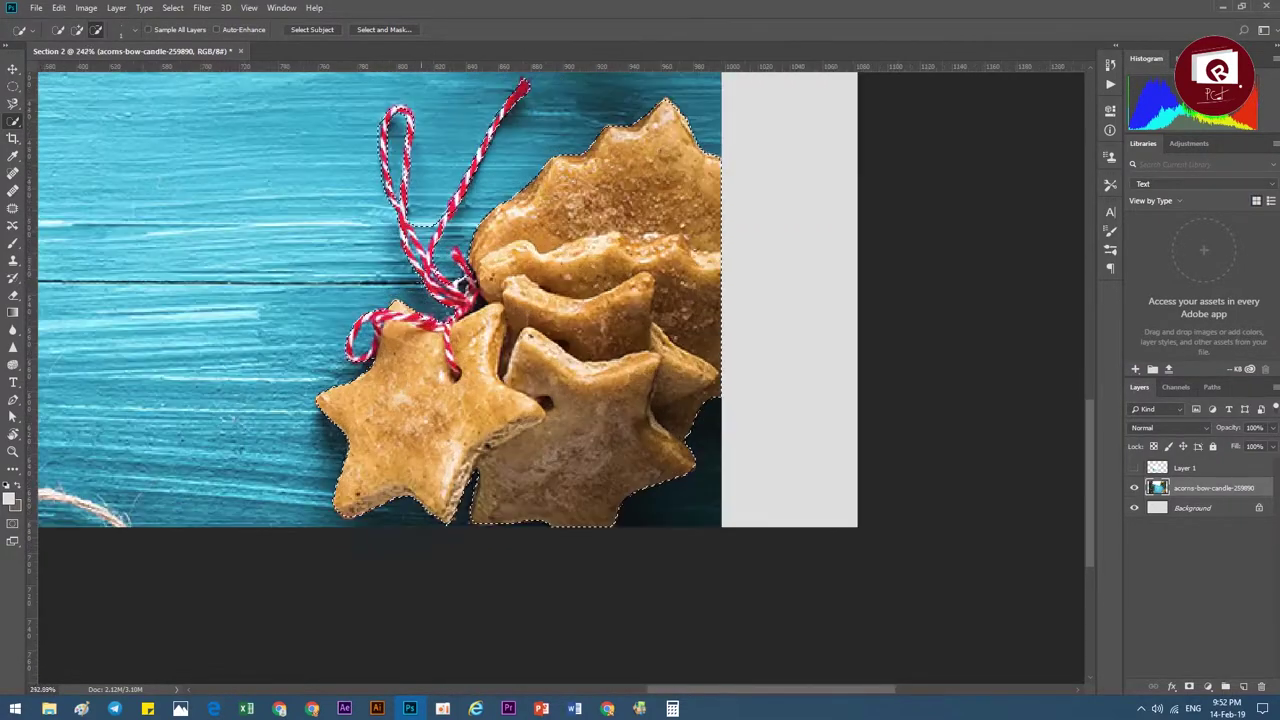
scroll(424, 185, "up", 1)
scroll(424, 185, "up", 1)
scroll(424, 185, "down", 1)
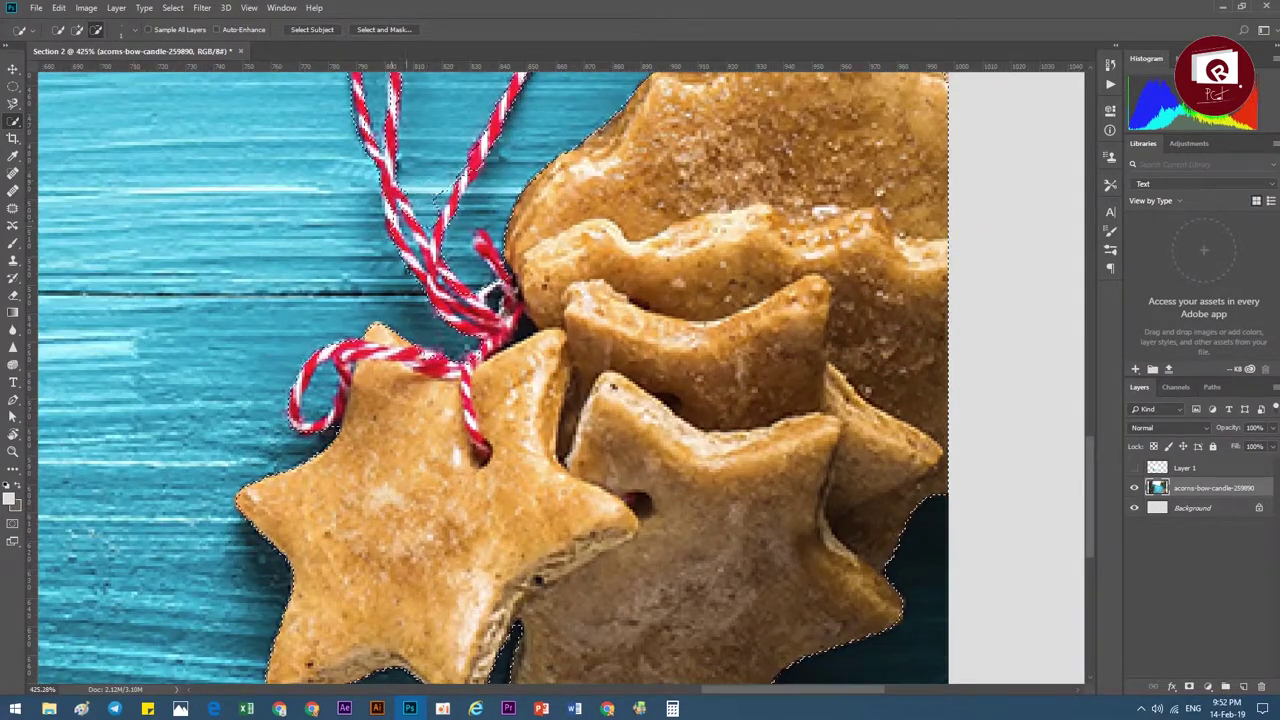
scroll(493, 285, "down", 1)
scroll(493, 285, "down", 1)
scroll(380, 355, "up", 2)
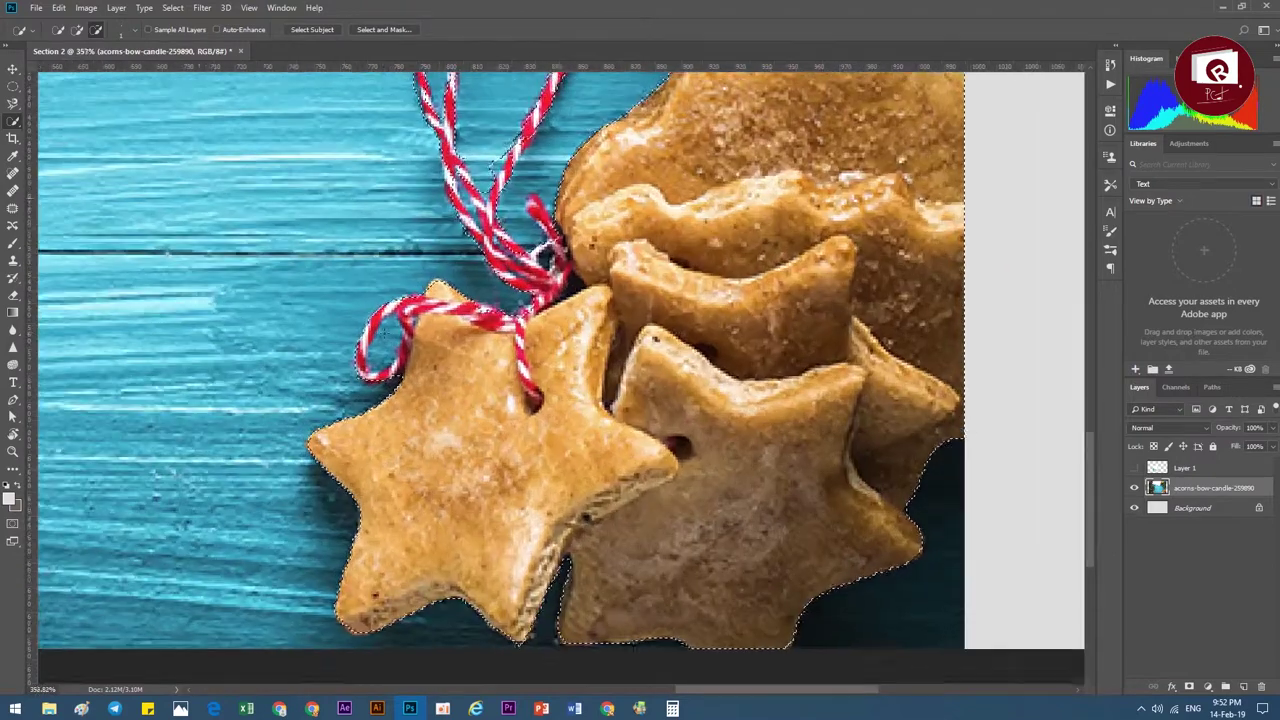
scroll(380, 355, "up", 1)
scroll(520, 327, "down", 3)
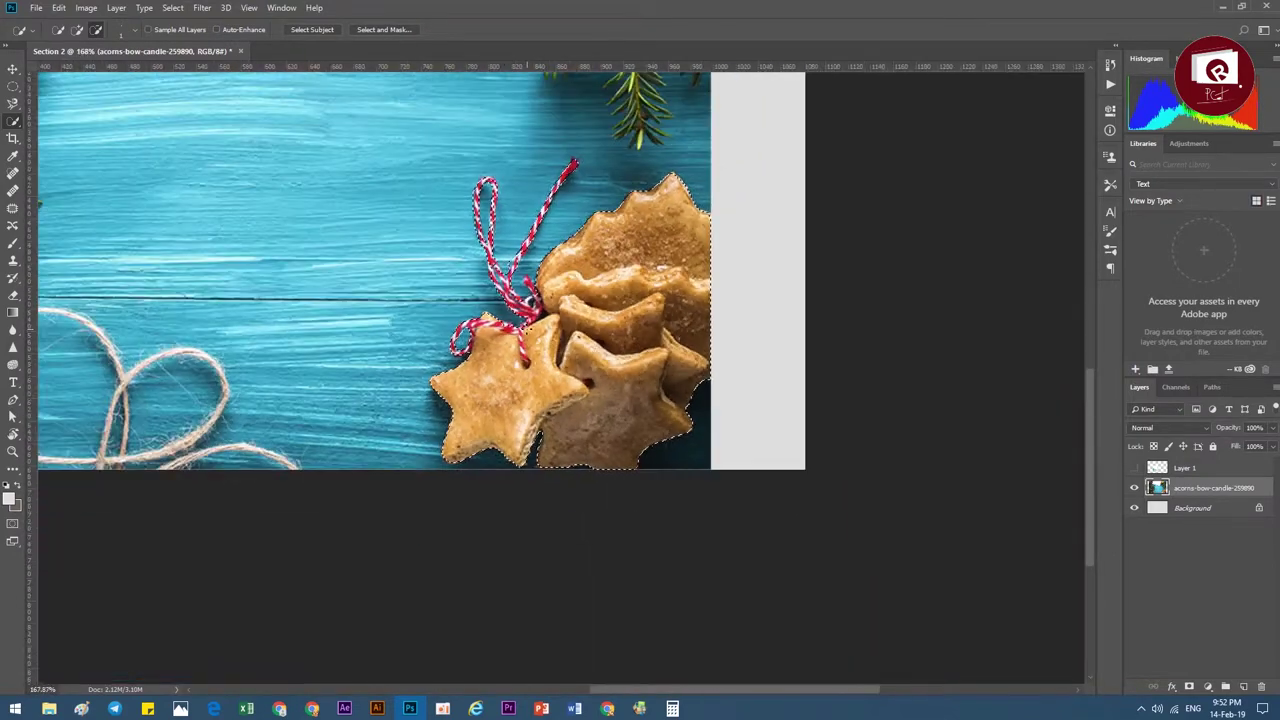
- Copy the selected cookies to a new layer, hide the photo and centre them
key("ctrl+j")
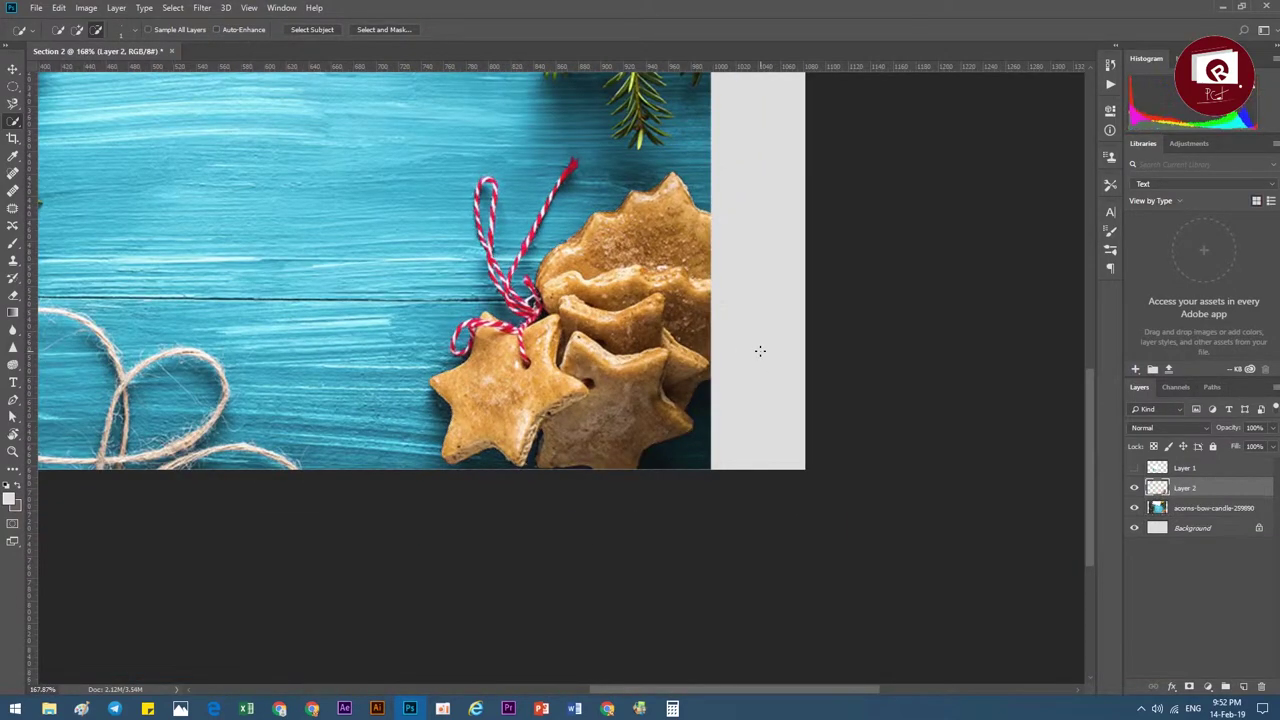
left_click(1134, 508)
scroll(677, 329, "down", 3)
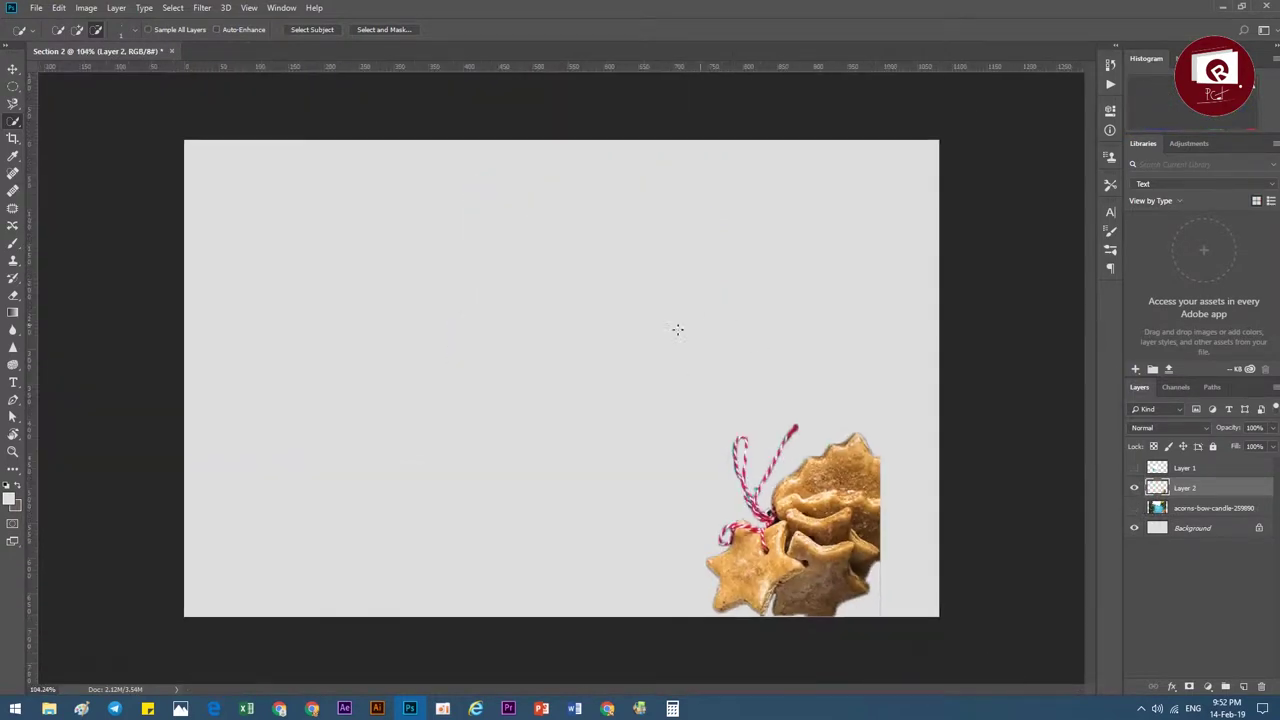
key("v")
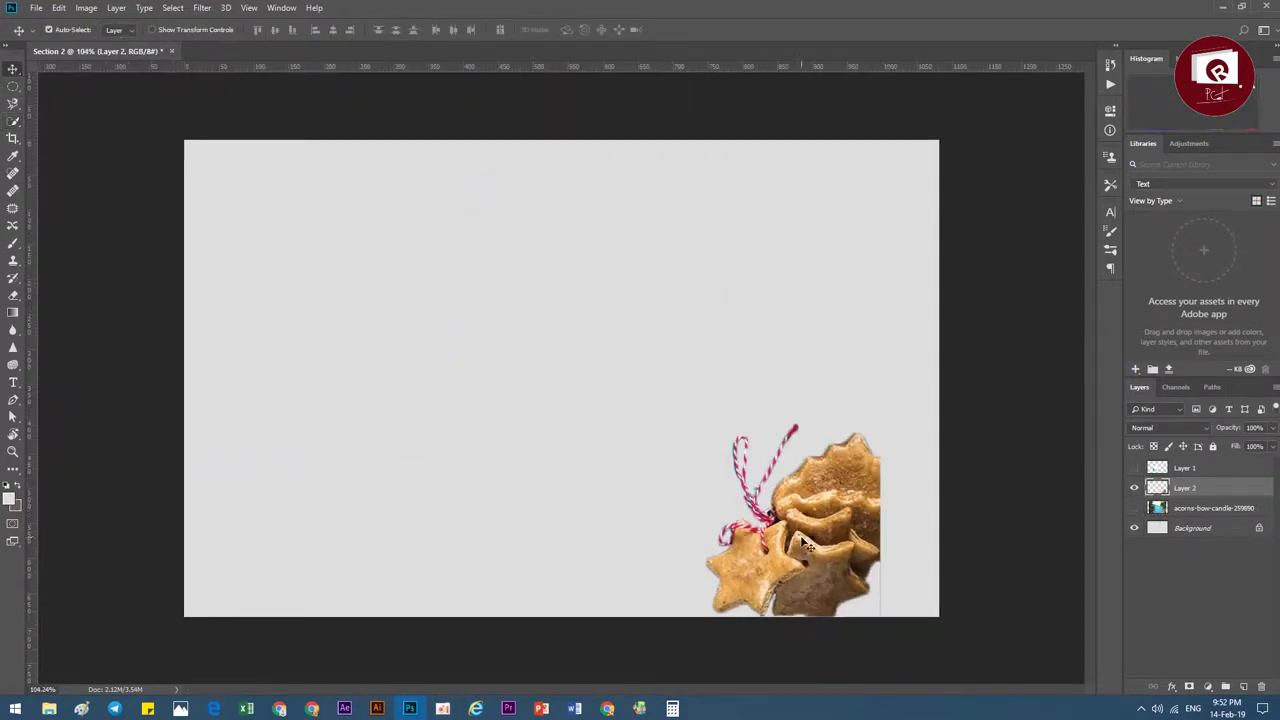
left_click_drag(808, 545, 539, 338)
scroll(551, 354, "up", 3)
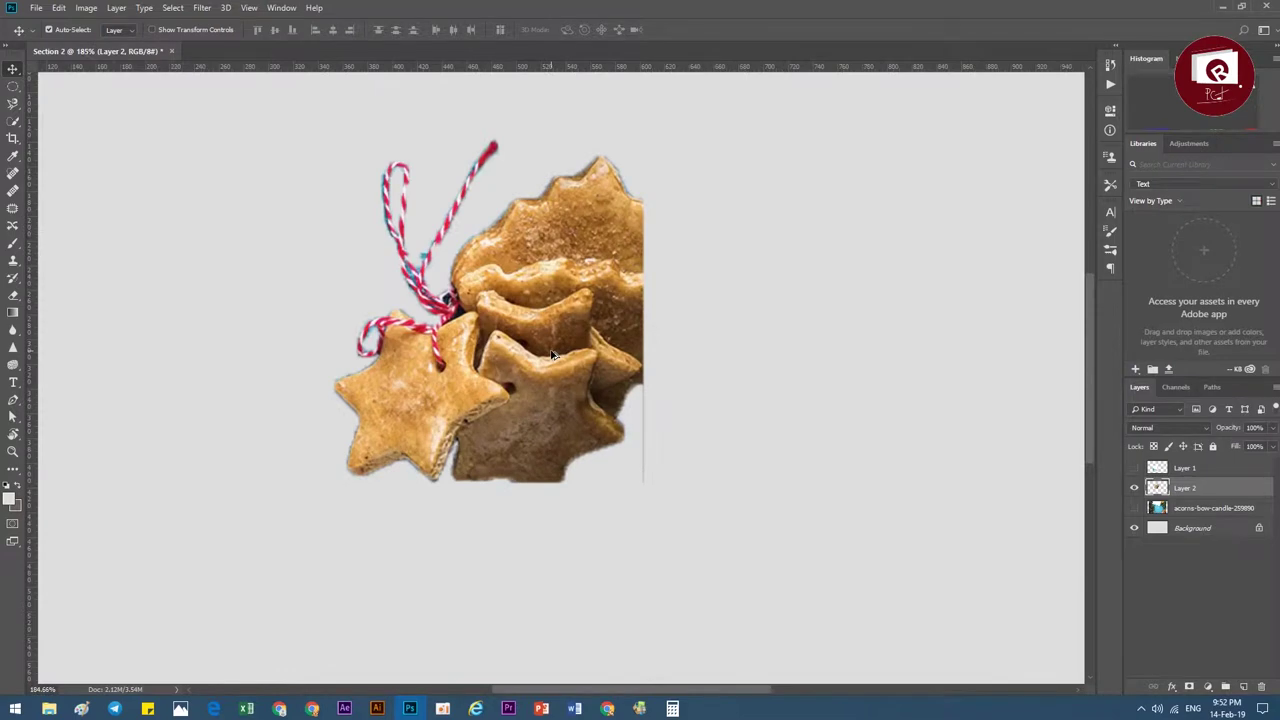
scroll(551, 354, "up", 2)
- Erase the stray vertical line and ragged right edge beside the cookies
left_click(13, 296)
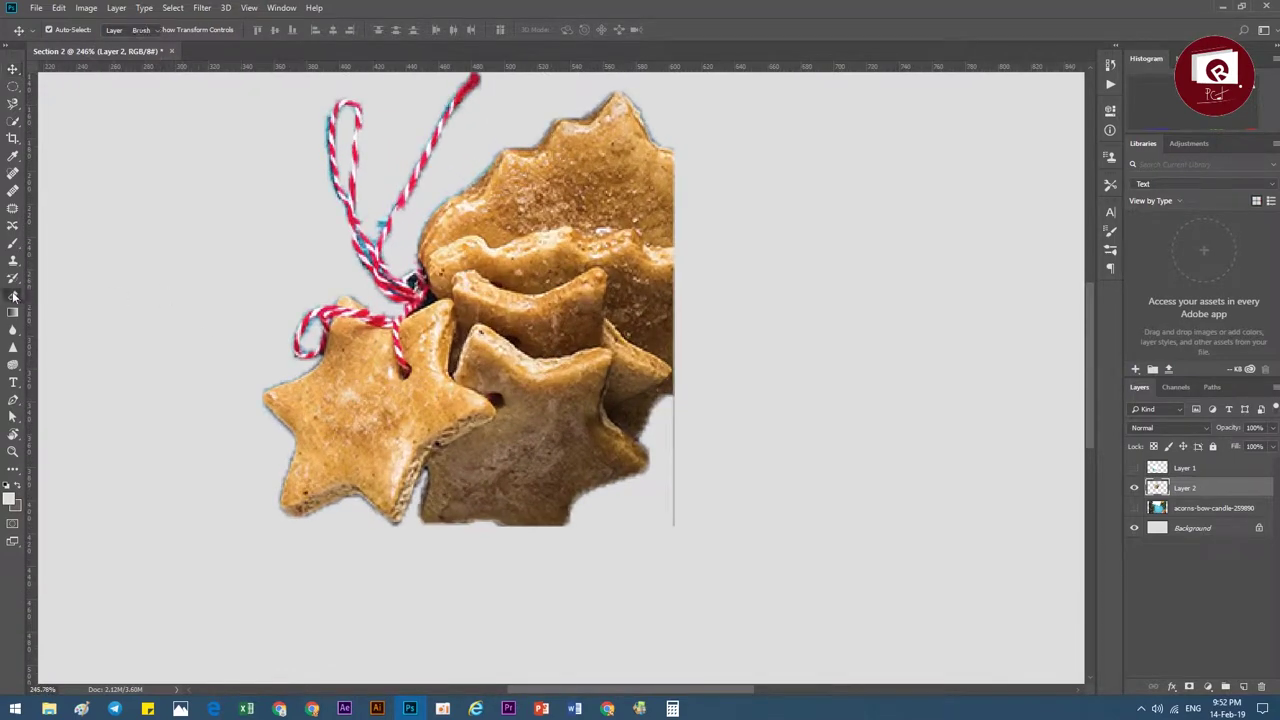
left_click(14, 300)
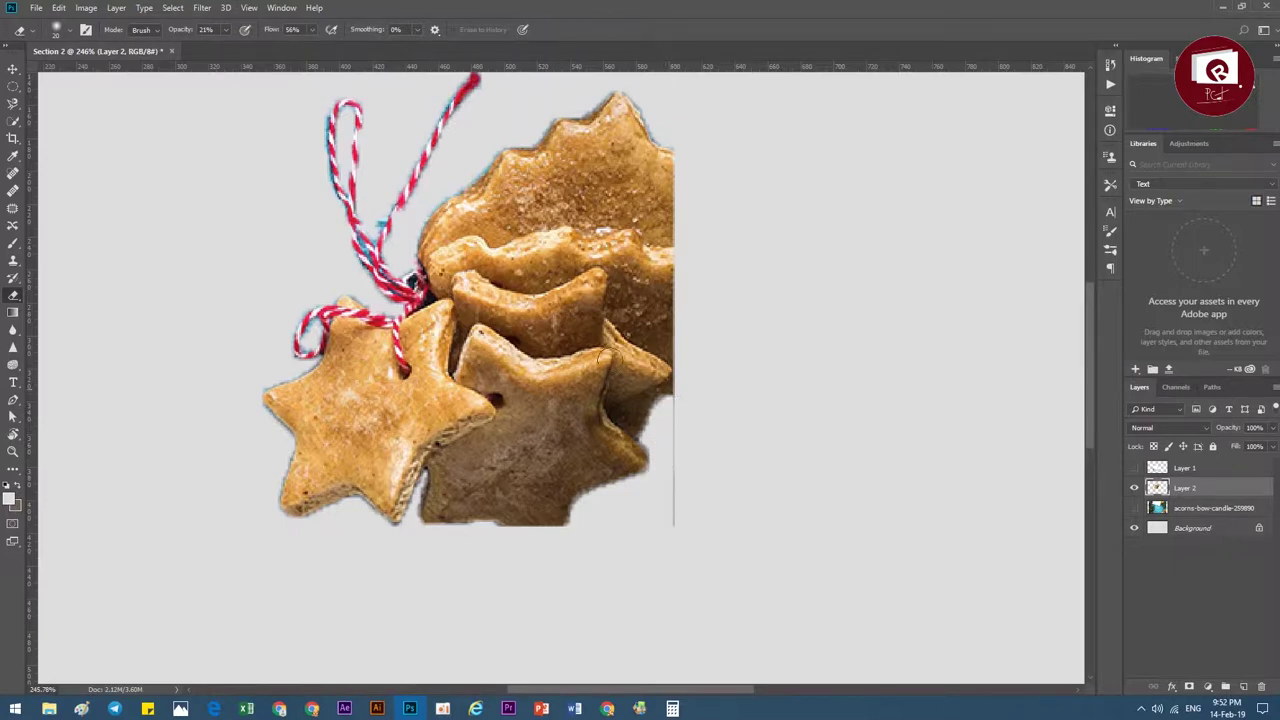
left_click_drag(172, 30, 236, 30)
left_click_drag(688, 404, 674, 458)
left_click_drag(666, 540, 674, 478)
left_click_drag(665, 425, 670, 265)
key("ctrl+0")
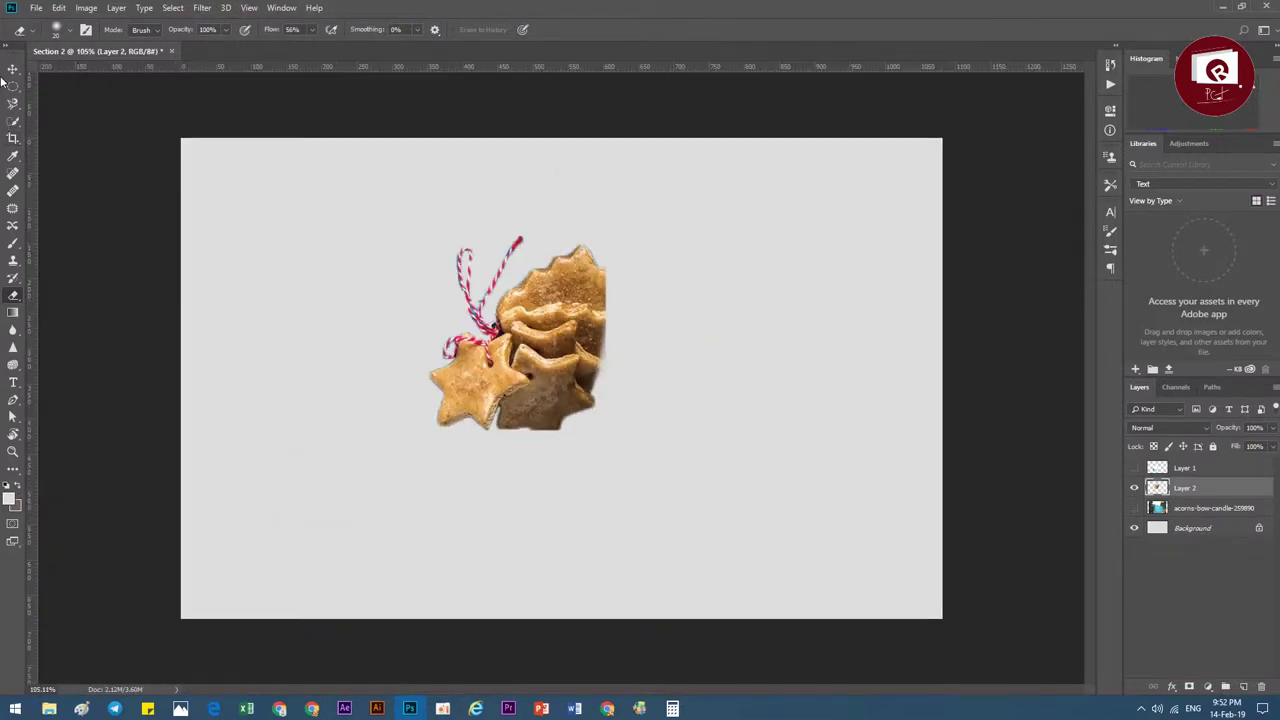
- Hide the background for transparency and enlarge the cookies to about 186%
left_click(12, 70)
mouse_move(570, 356)
left_mouse_down()
mouse_move(612, 386)
mouse_move(537, 375)
left_mouse_up()
left_click(1134, 527)
key("ctrl+t")
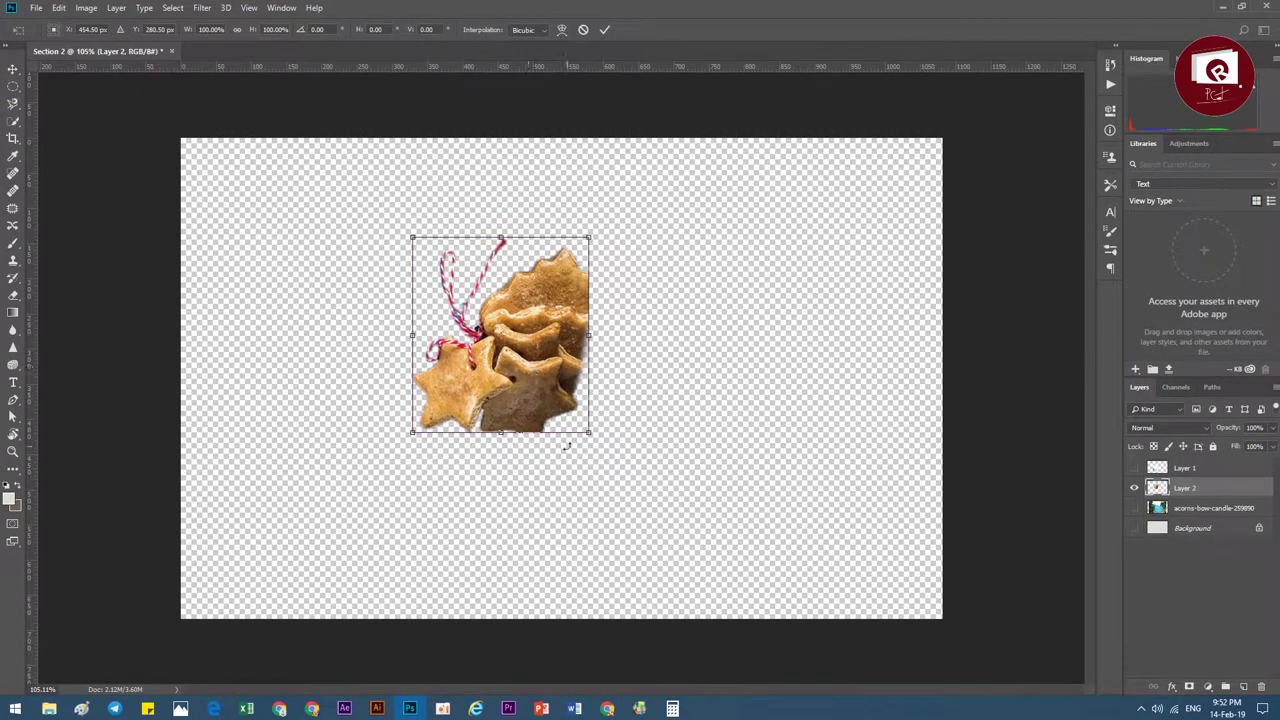
left_click_drag(591, 431, 714, 474)
left_click_drag(598, 374, 610, 400)
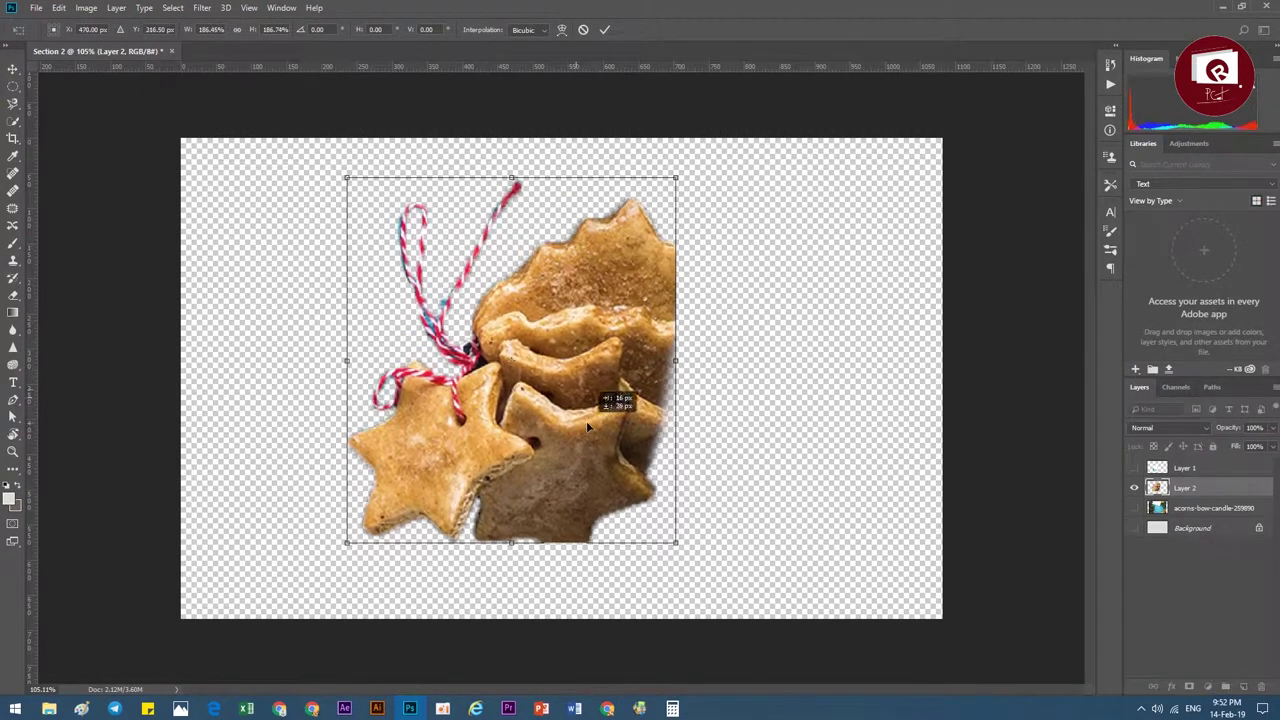
left_click(605, 29)
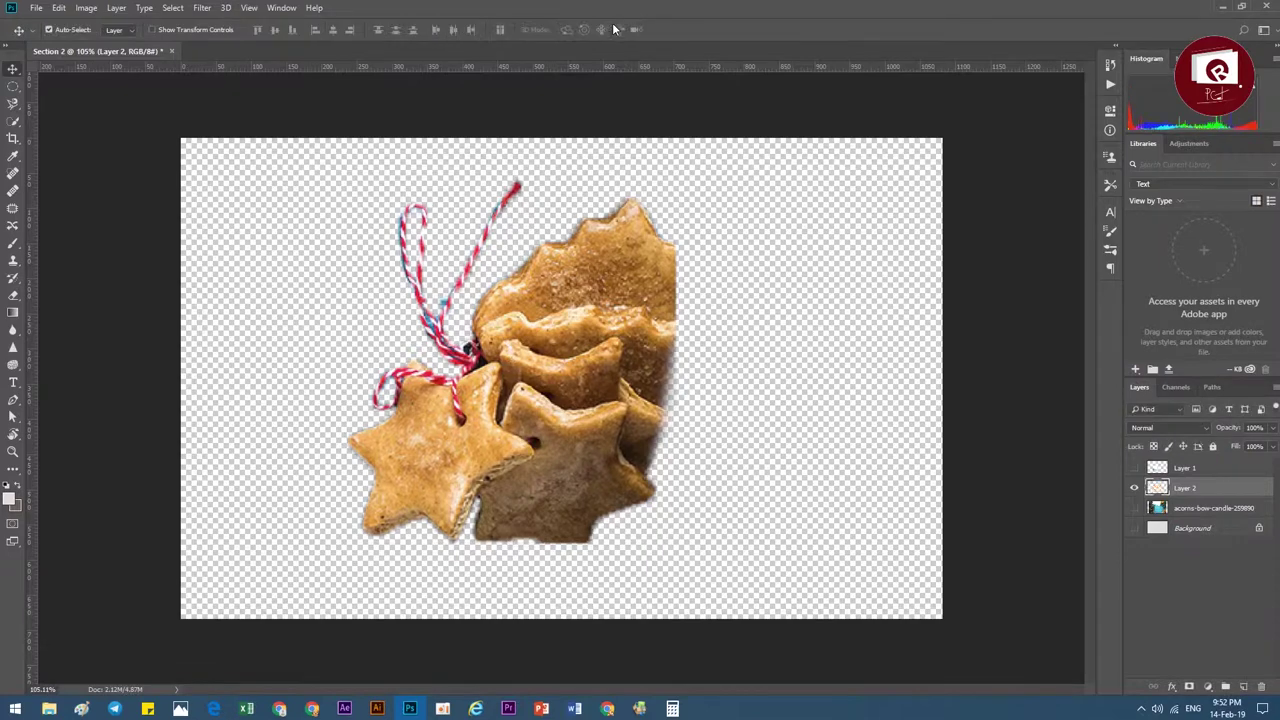
- Save the transparent cookie image as Section 2.png with the PNG options confirmed
left_click(36, 8)
left_click(100, 146)
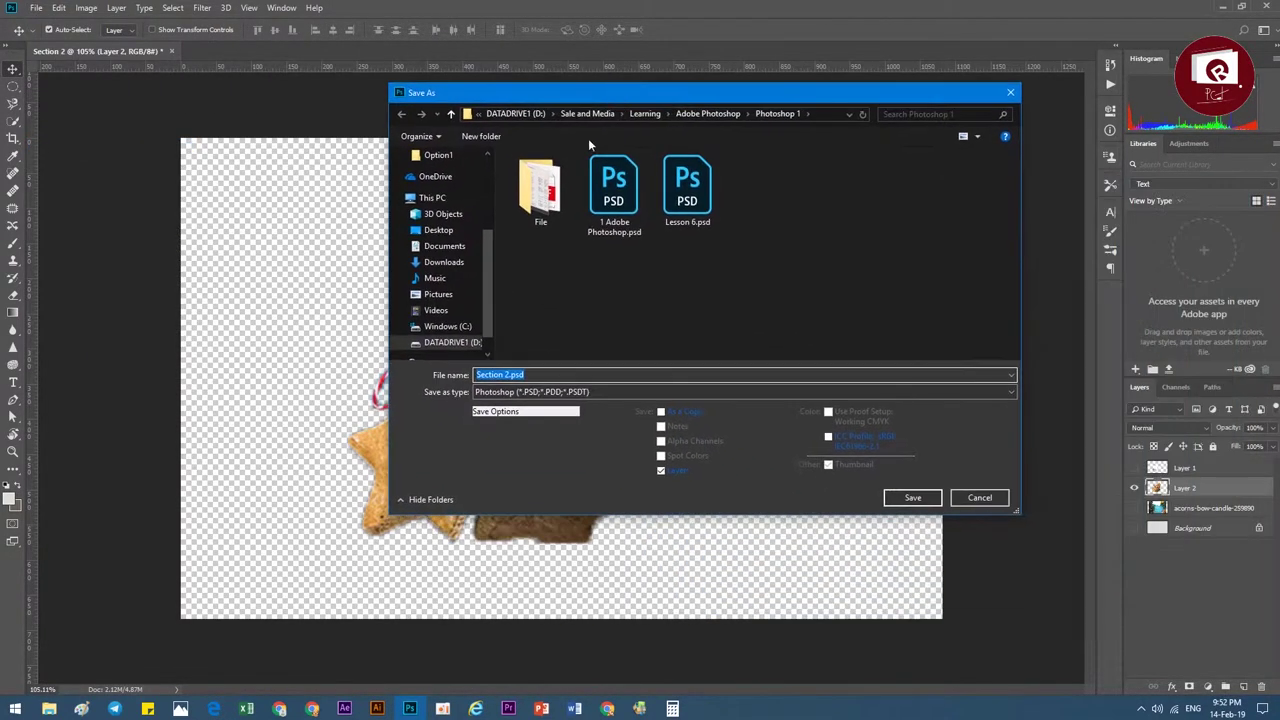
left_click(532, 392)
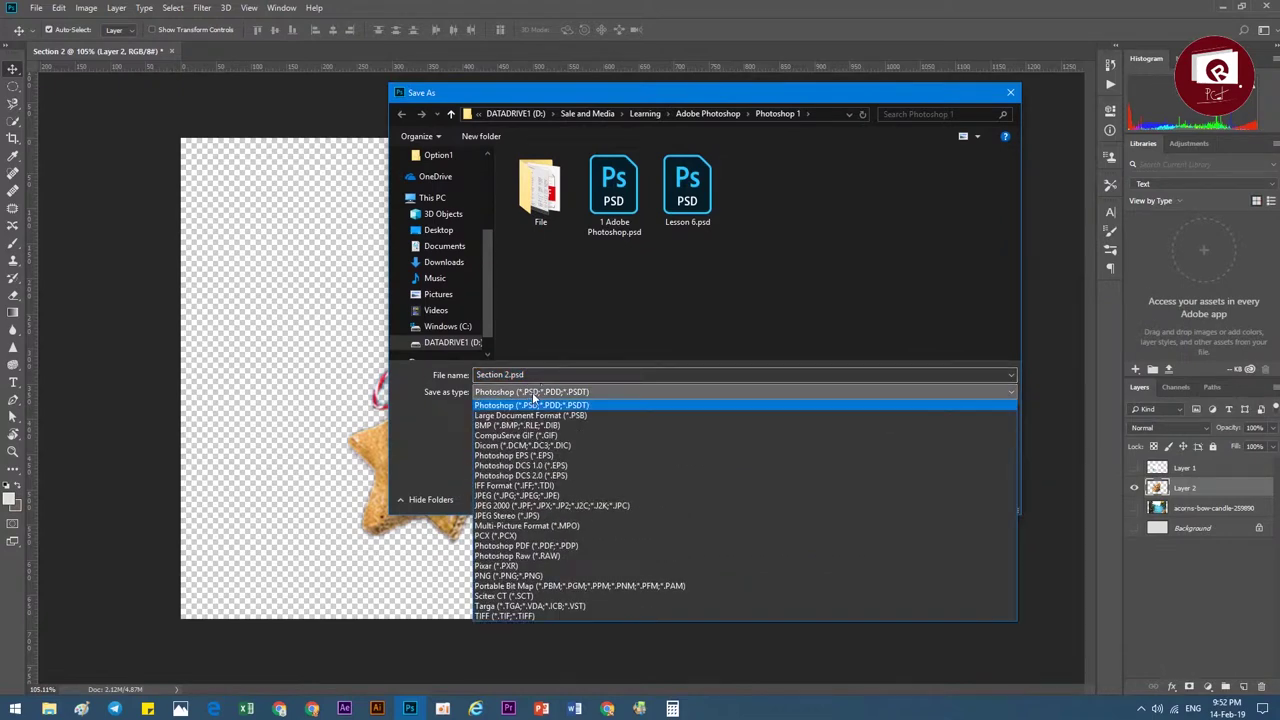
left_click(530, 577)
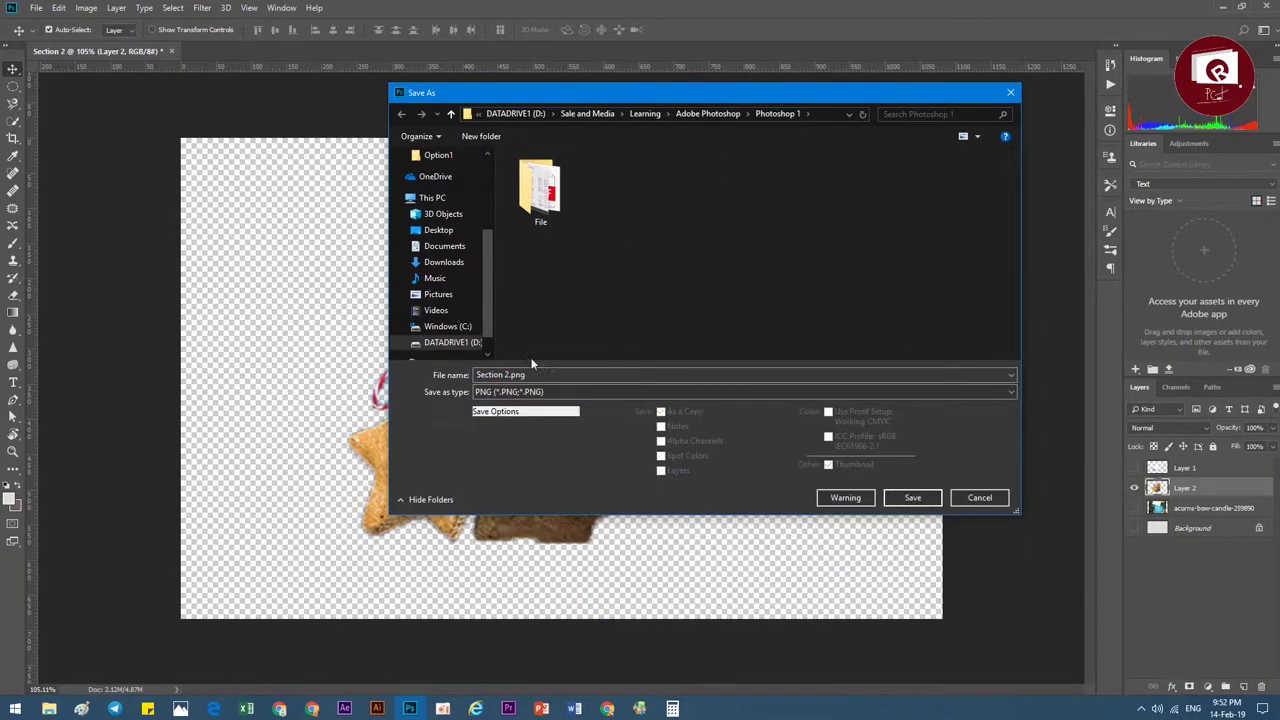
left_click(912, 497)
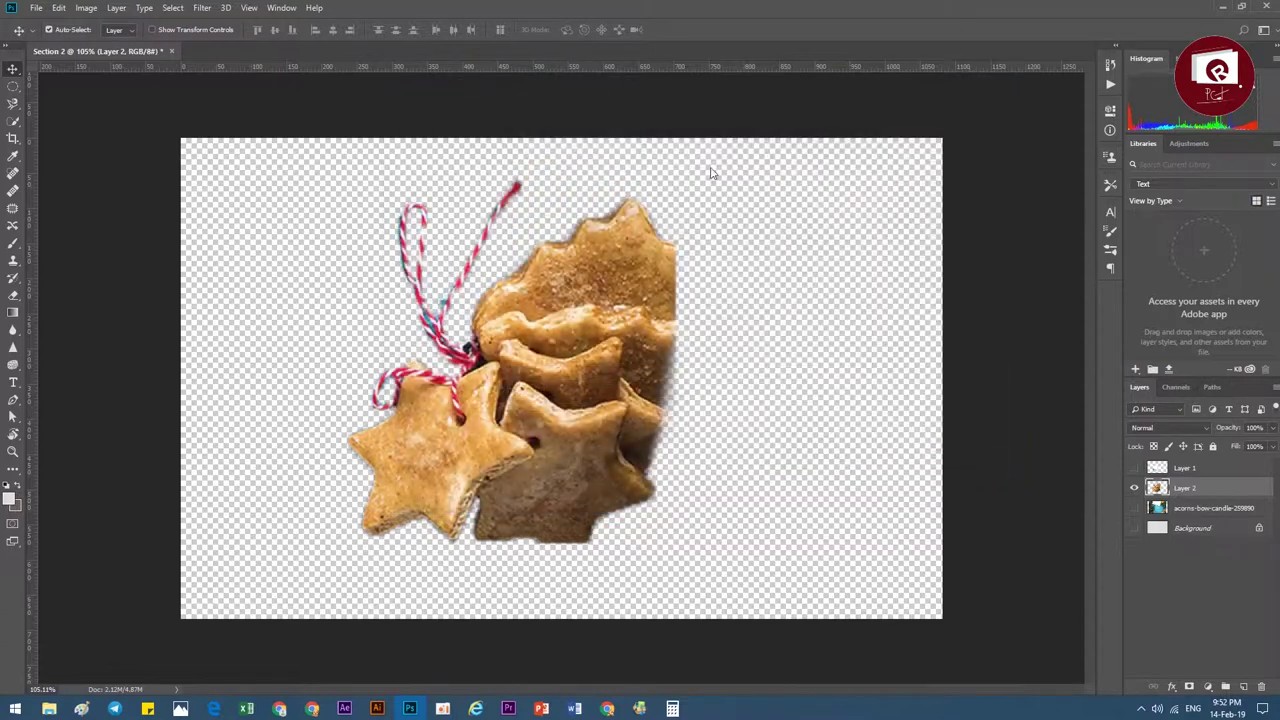
left_click(714, 212)
- Save a Photoshop copy as Section 2.psd with Maximize Compatibility, then bring up File Explorer
key("ctrl+shift+s")
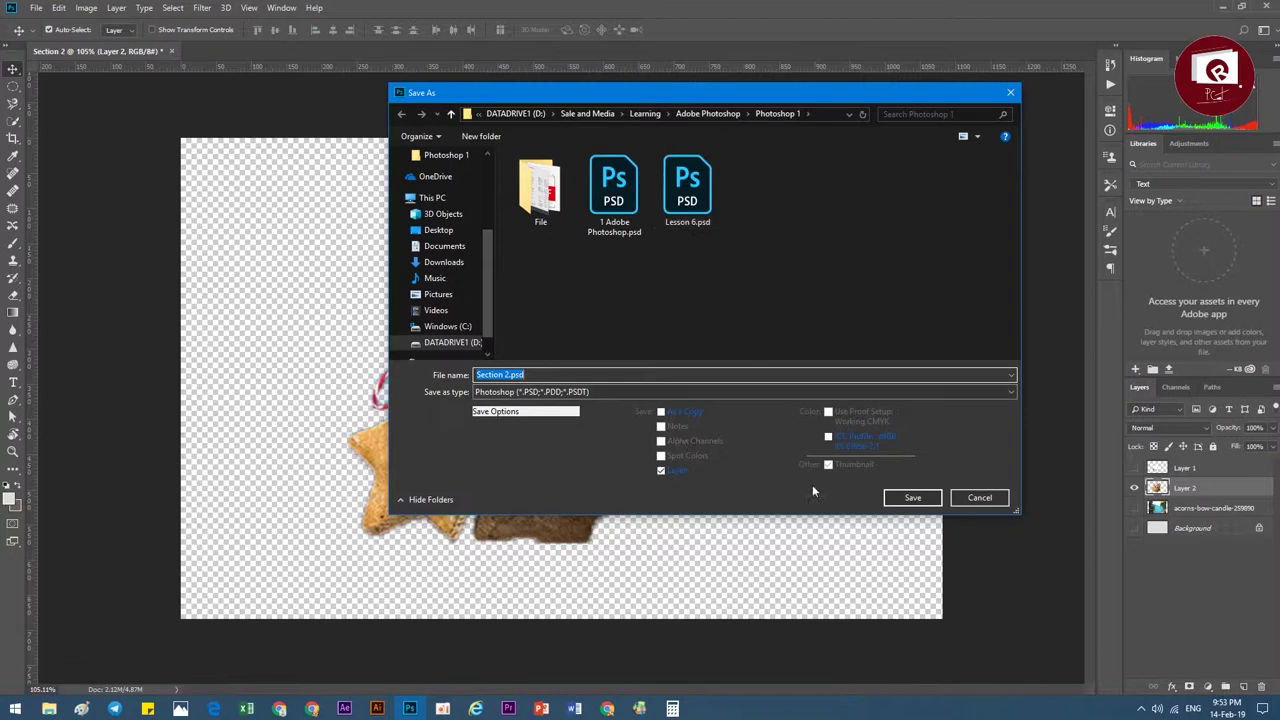
left_click(911, 497)
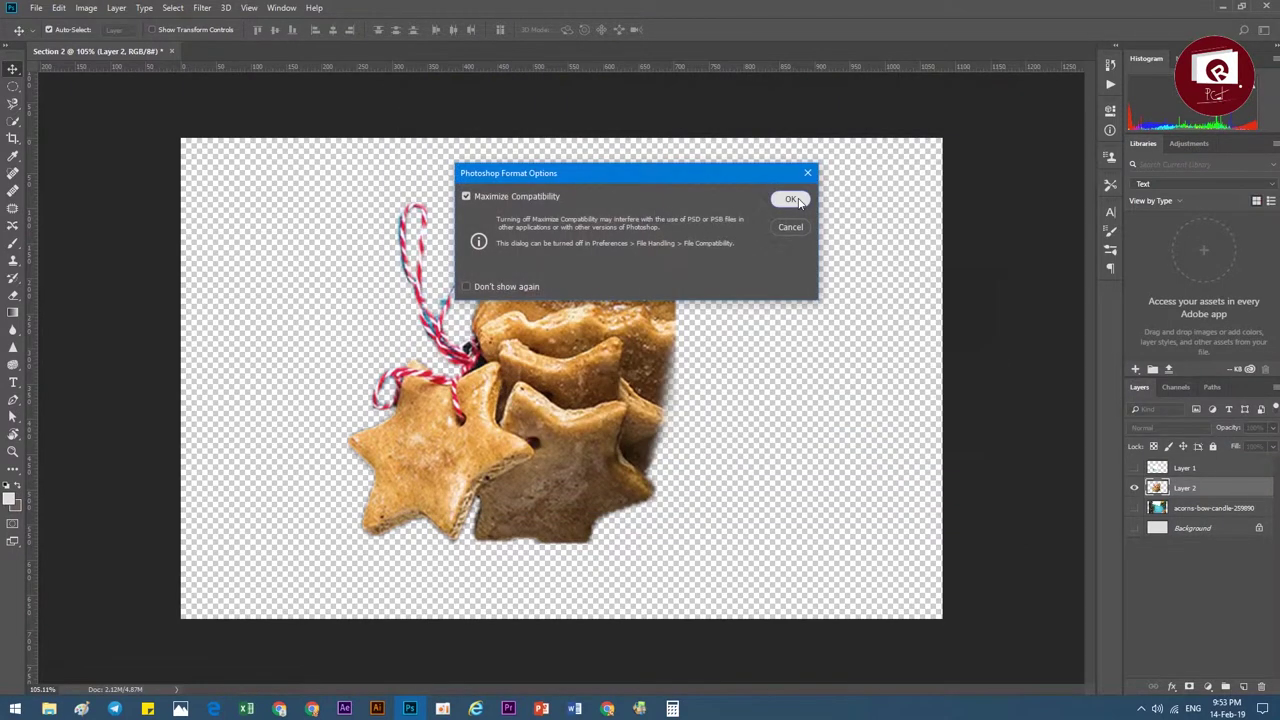
left_click(798, 203)
left_click(48, 708)
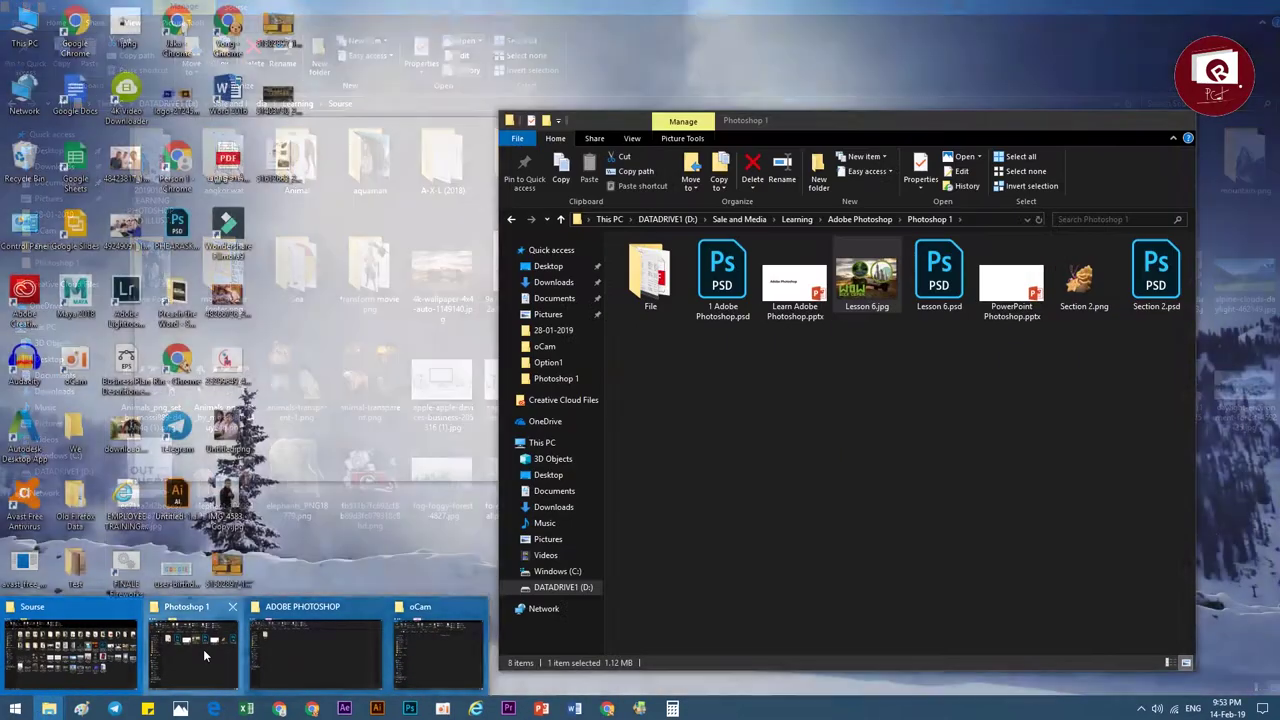
- In the Photoshop 1 folder, preview Section 2.png in Photos, then close it and return to the folder
left_click(203, 649)
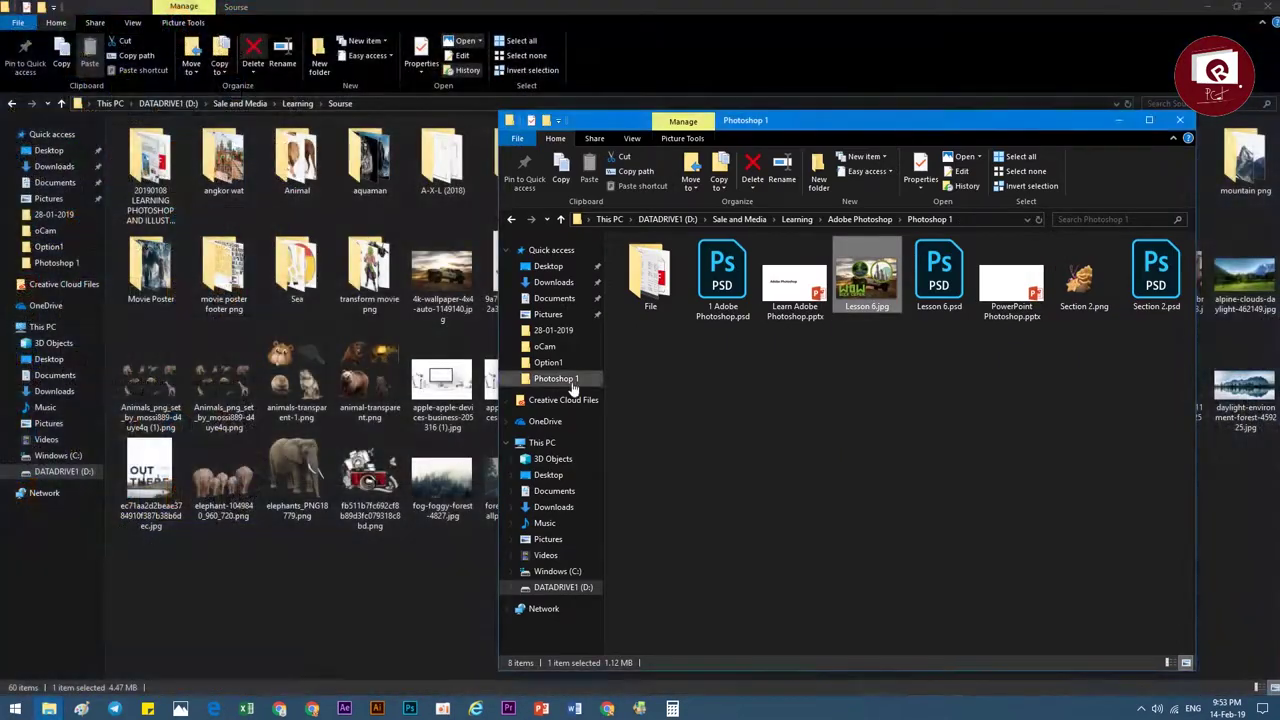
left_click(1140, 290)
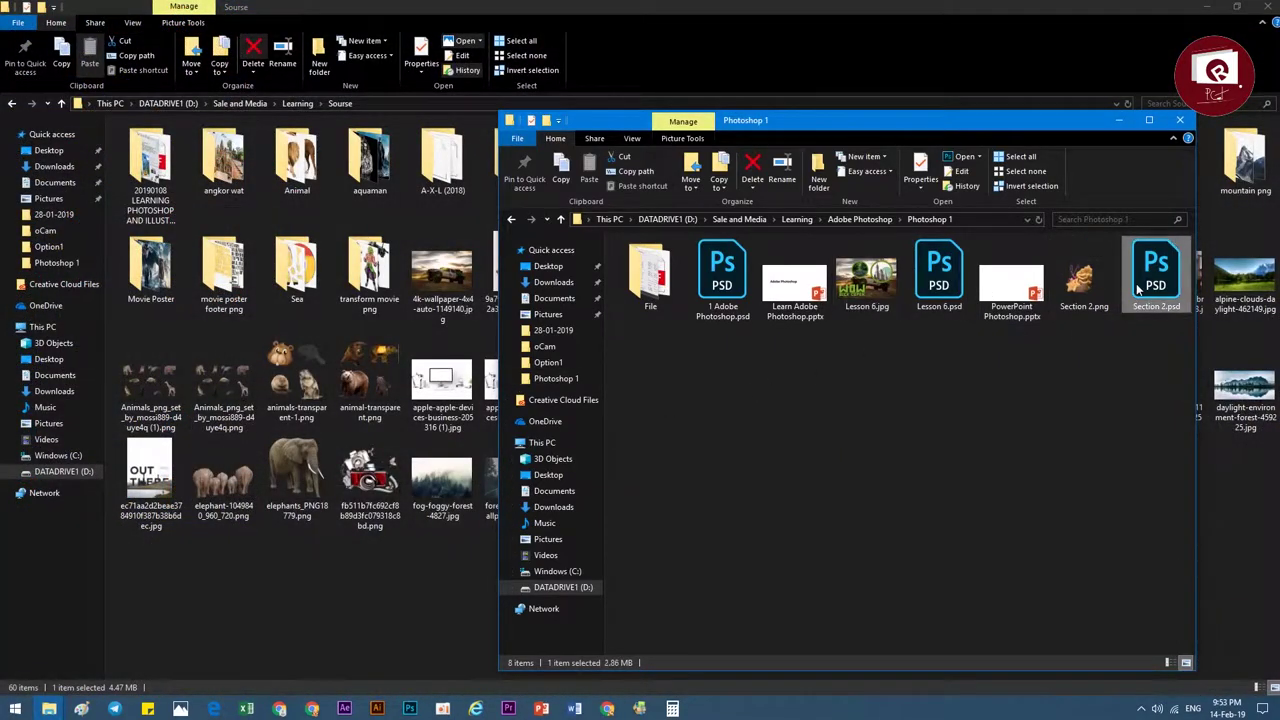
left_click(1092, 294)
double_click(1093, 296)
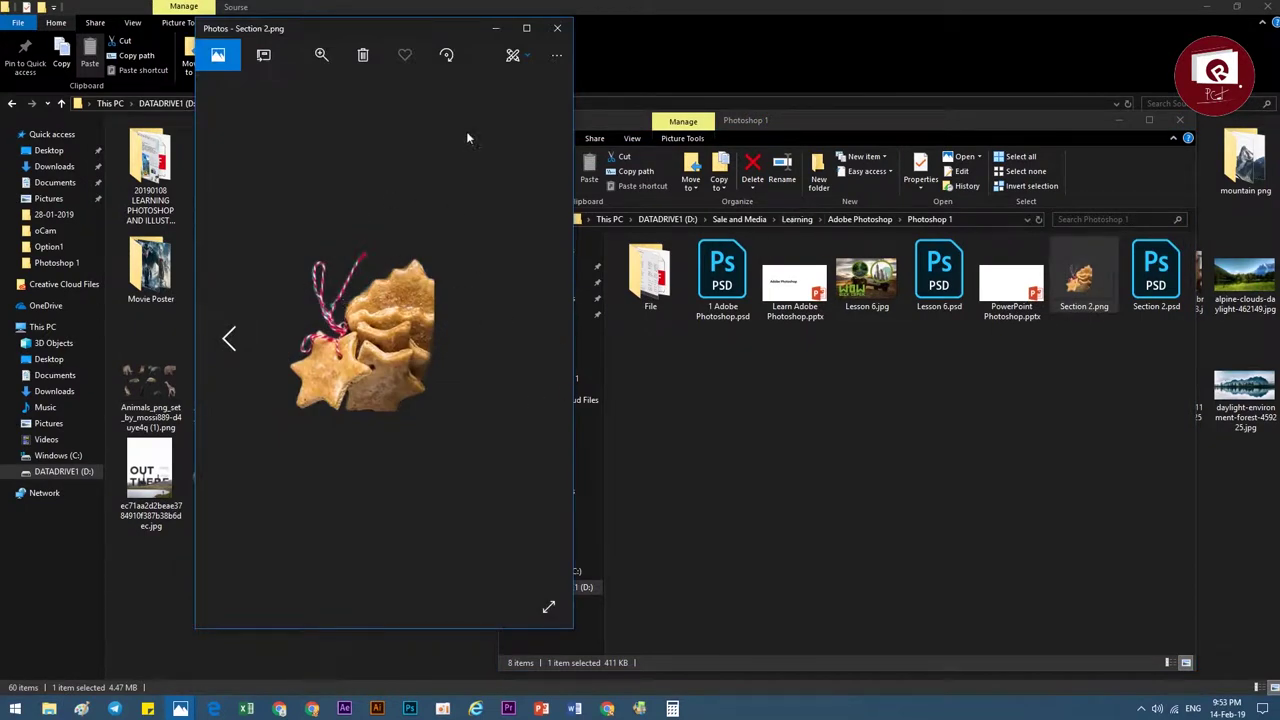
left_click(553, 30)
left_click(793, 464)
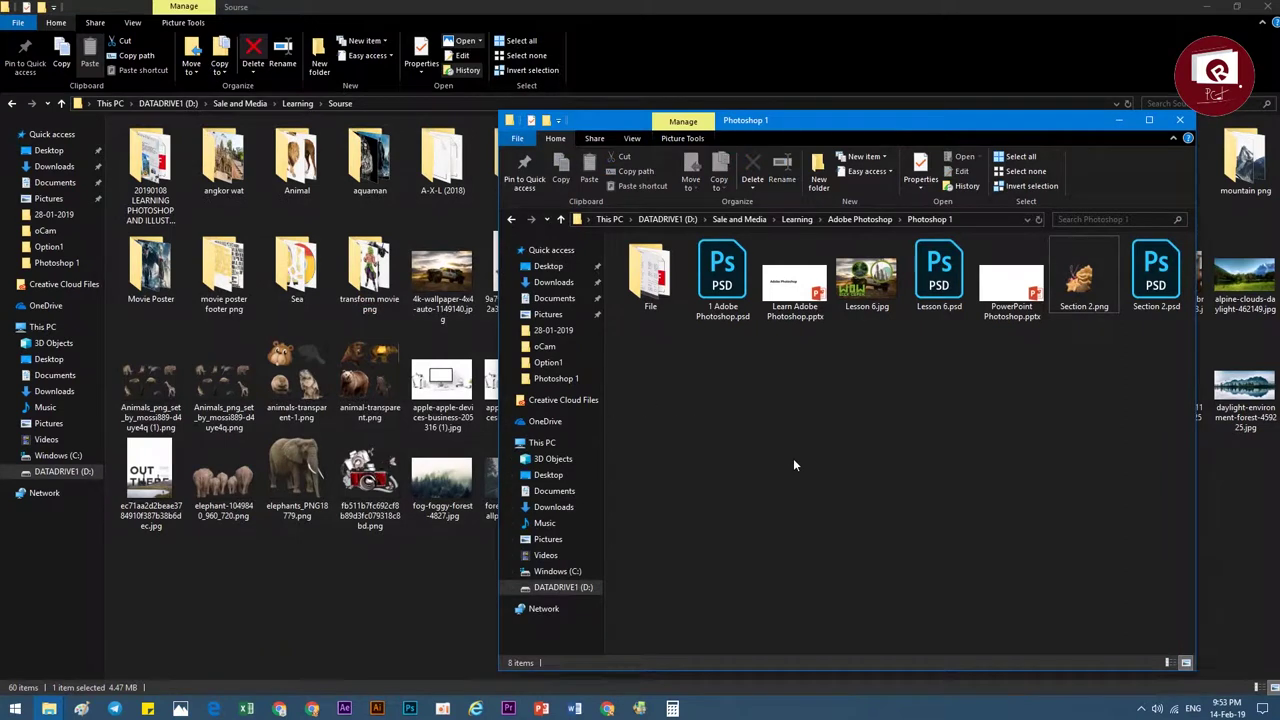